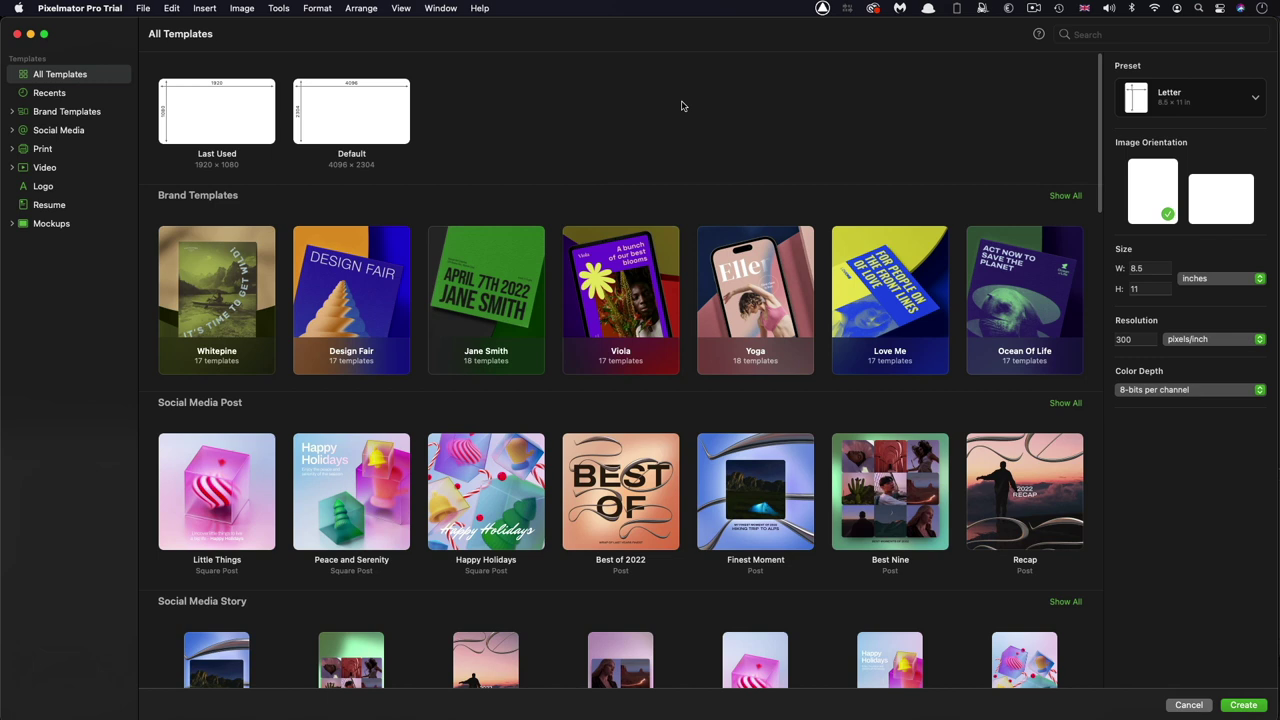
# Step: Create a new 1920×1080 document using the Film & Video 1080p HDTV preset
pyautogui.click(1257, 96)
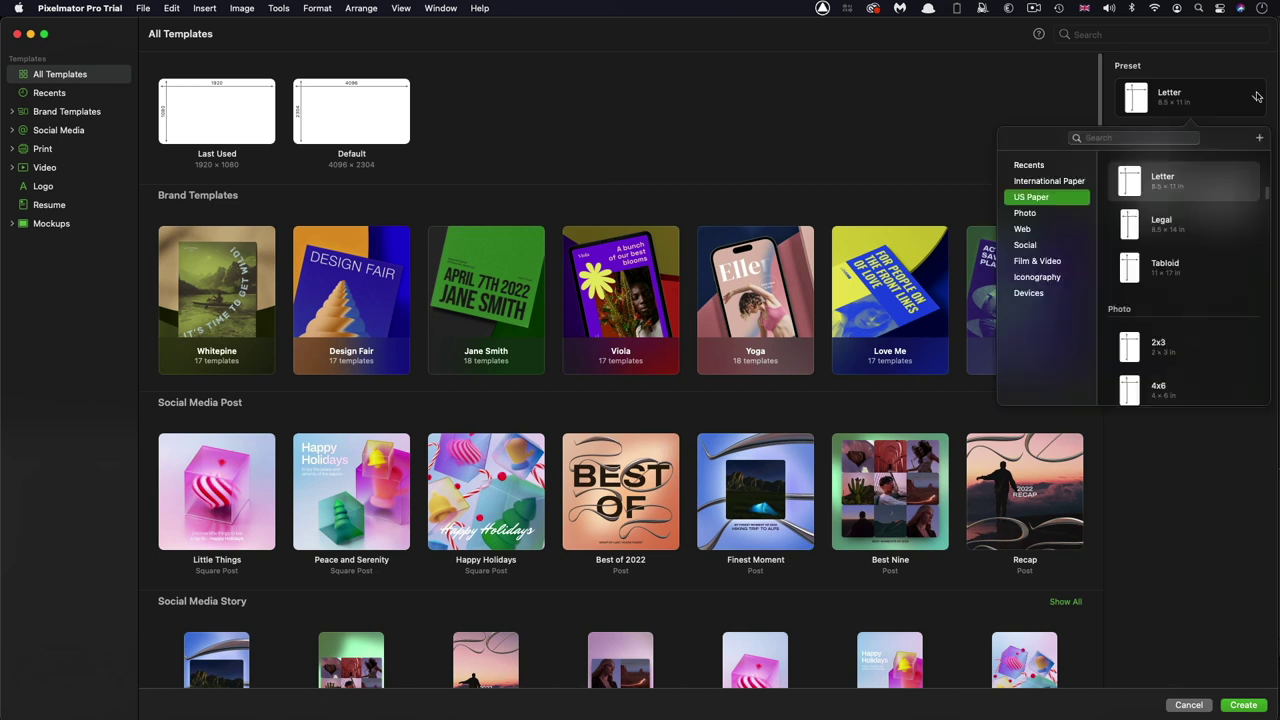
pyautogui.click(1044, 263)
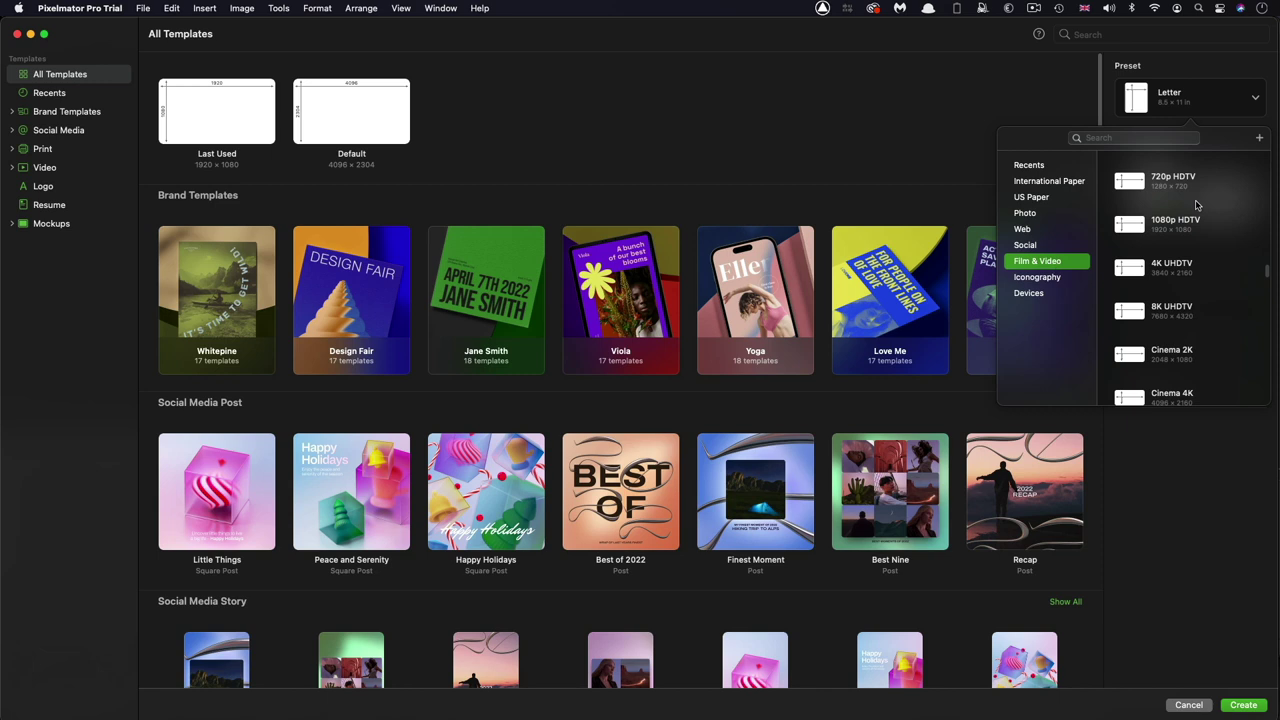
pyautogui.click(1140, 224)
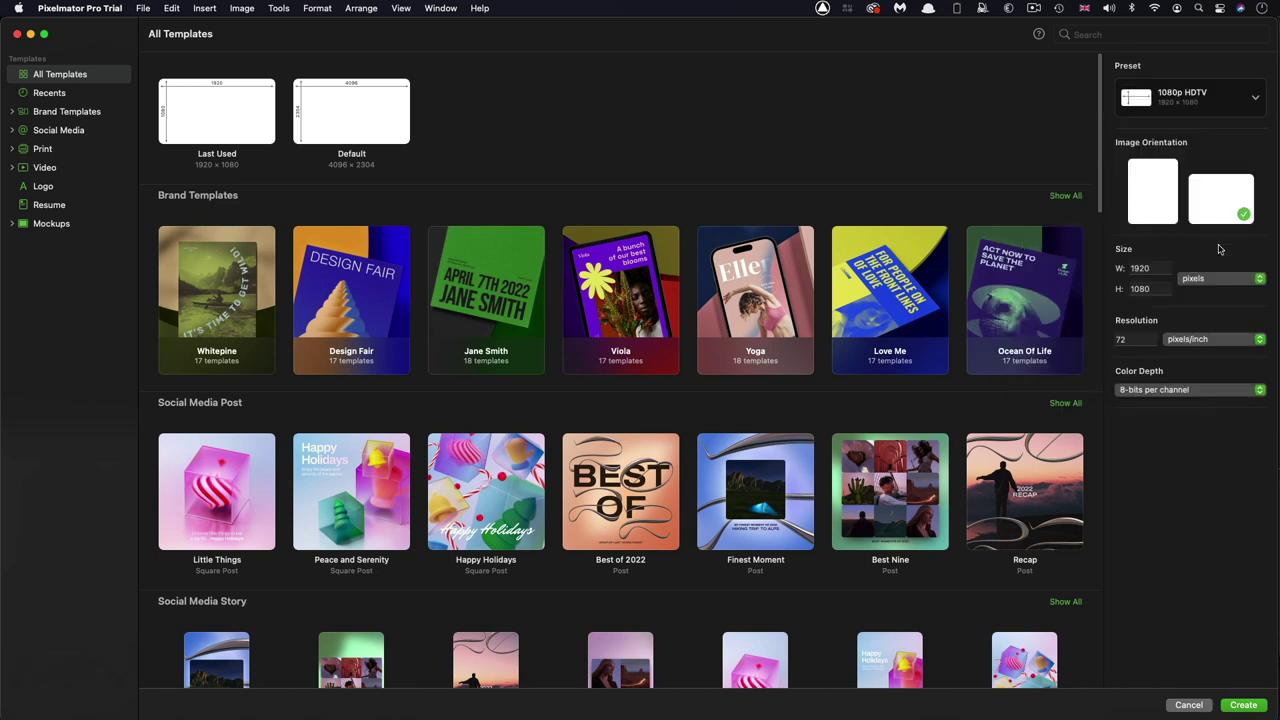
pyautogui.click(1244, 706)
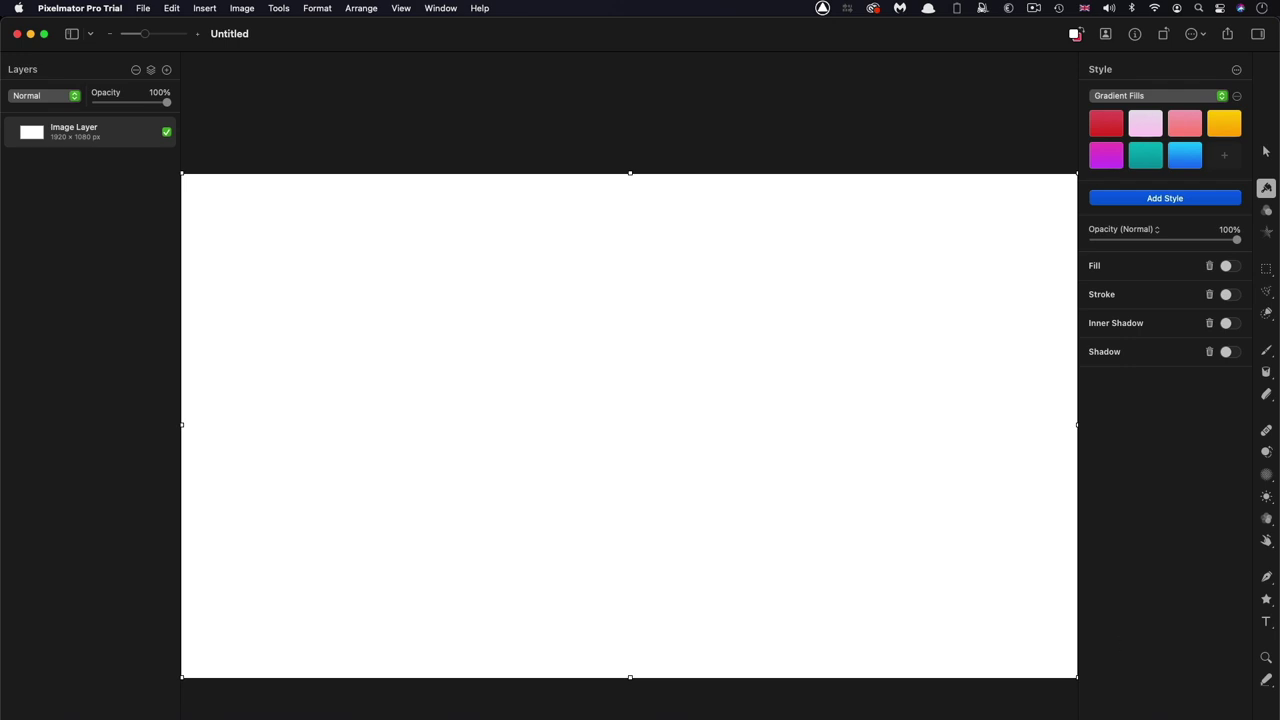
# Step: Add a text layer reading 'Shape' in Jeanne Moderno OT Titling at 144 px
pyautogui.press('t')
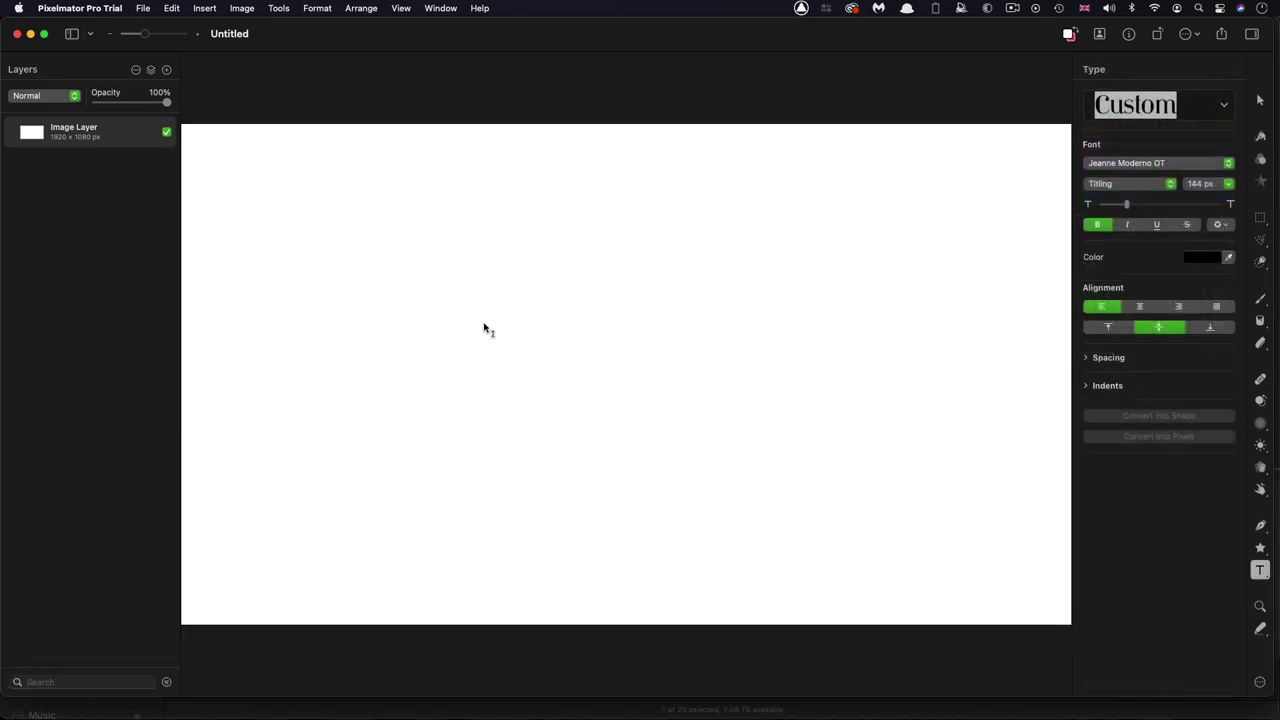
pyautogui.click(484, 329)
pyautogui.doubleClick(544, 322)
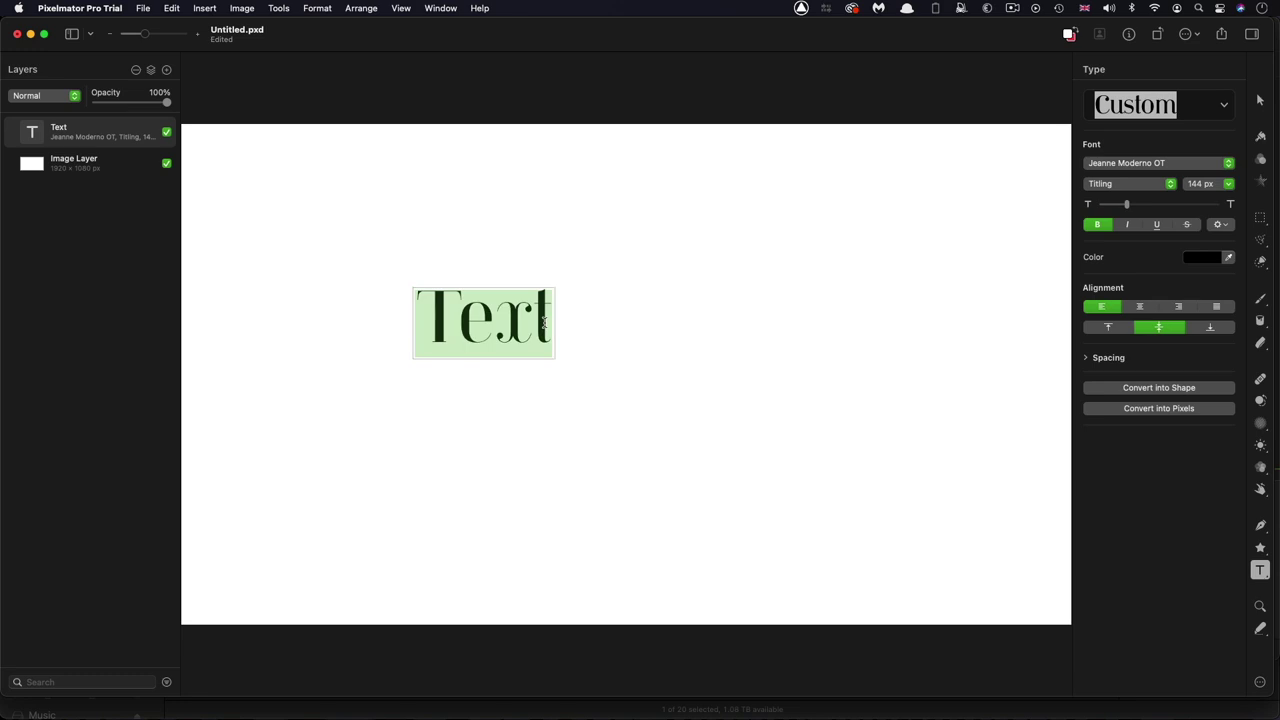
pyautogui.write('Shape')
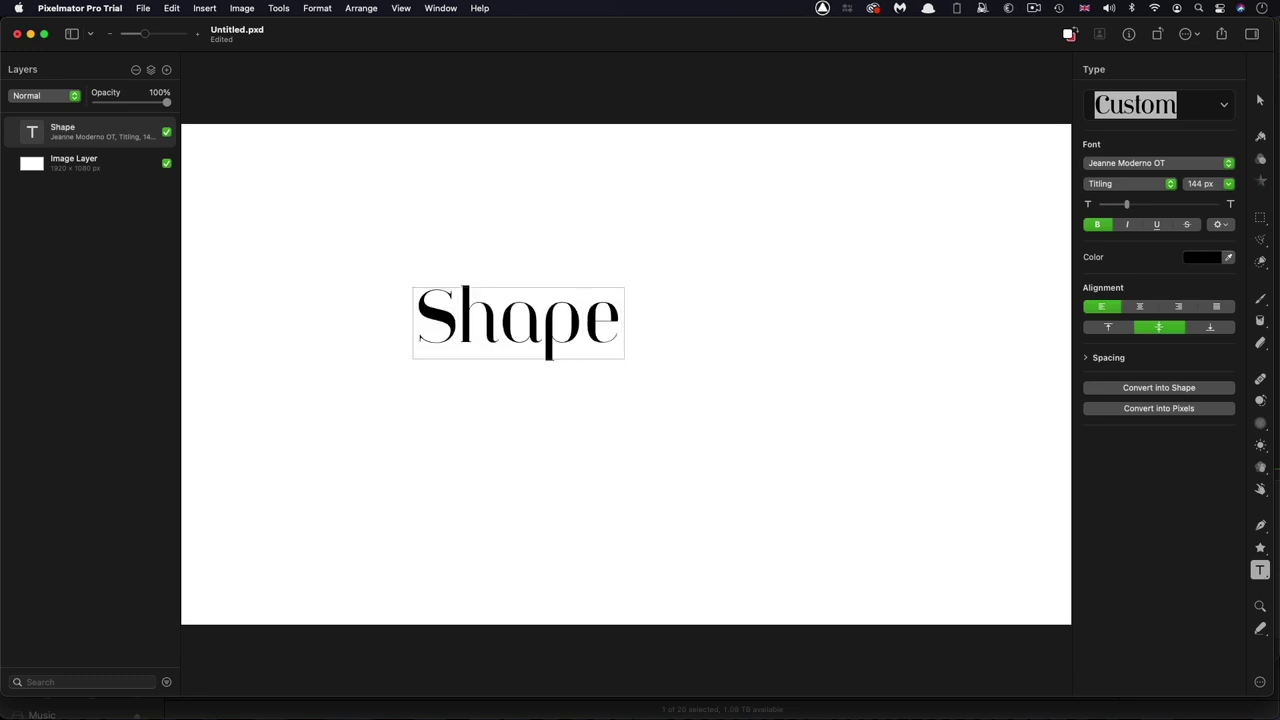
pyautogui.click(1162, 163)
pyautogui.click(1161, 165)
pyautogui.moveTo(620, 320); pyautogui.dragTo(397, 319)
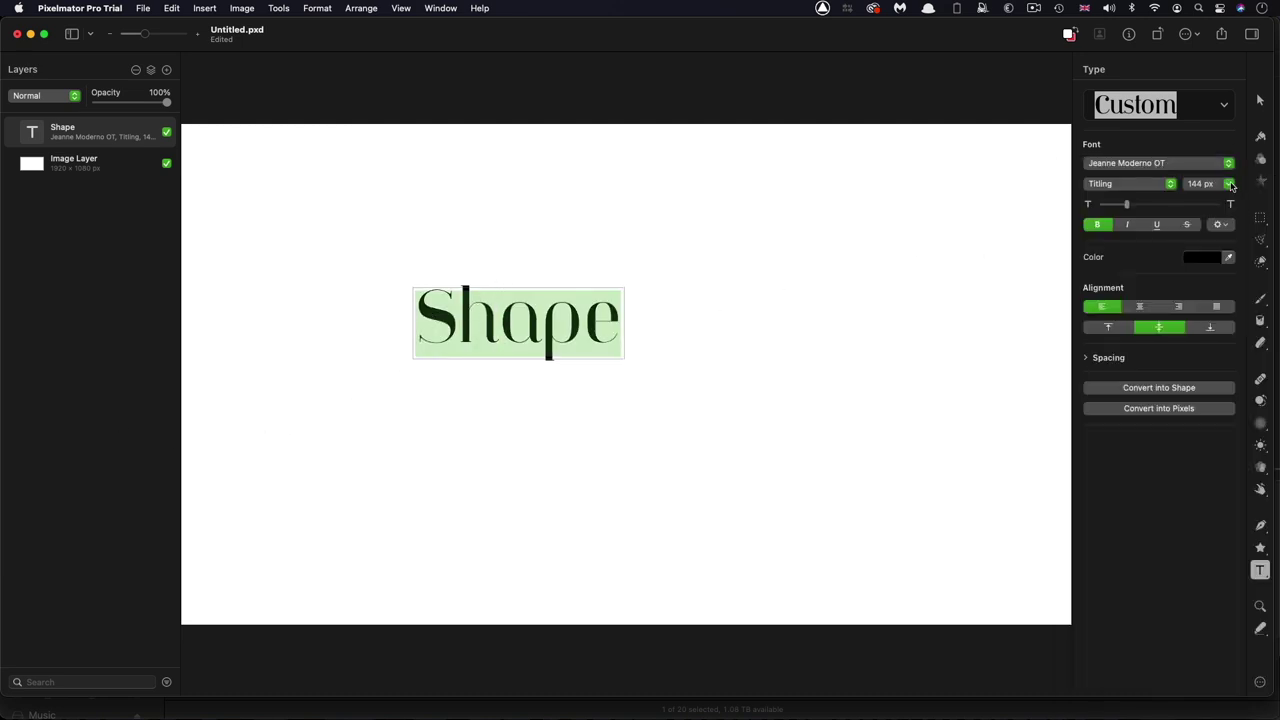
# Step: Scale the Shape text to about 1286 × 421 px, centre it, and convert it into letter shapes
pyautogui.click(171, 8)
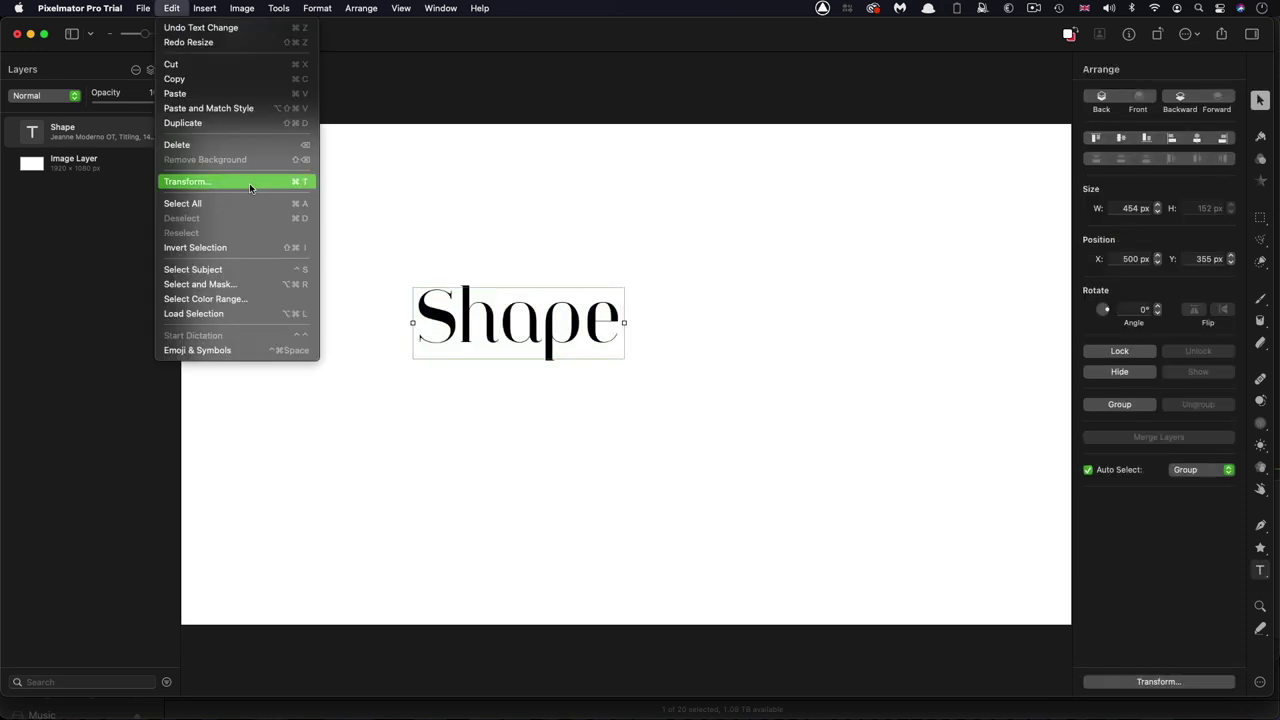
pyautogui.click(249, 183)
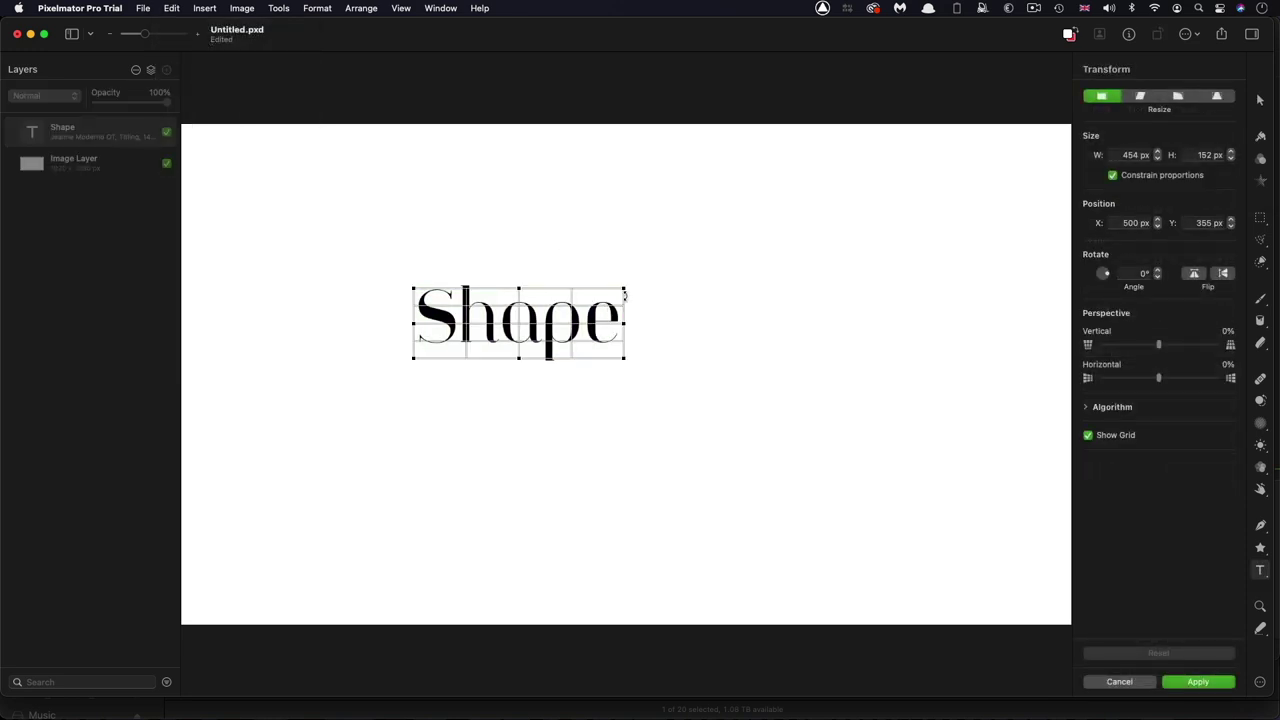
pyautogui.moveTo(624, 288); pyautogui.dragTo(878, 202)
pyautogui.moveTo(403, 368); pyautogui.dragTo(275, 410)
pyautogui.moveTo(605, 351); pyautogui.dragTo(656, 407)
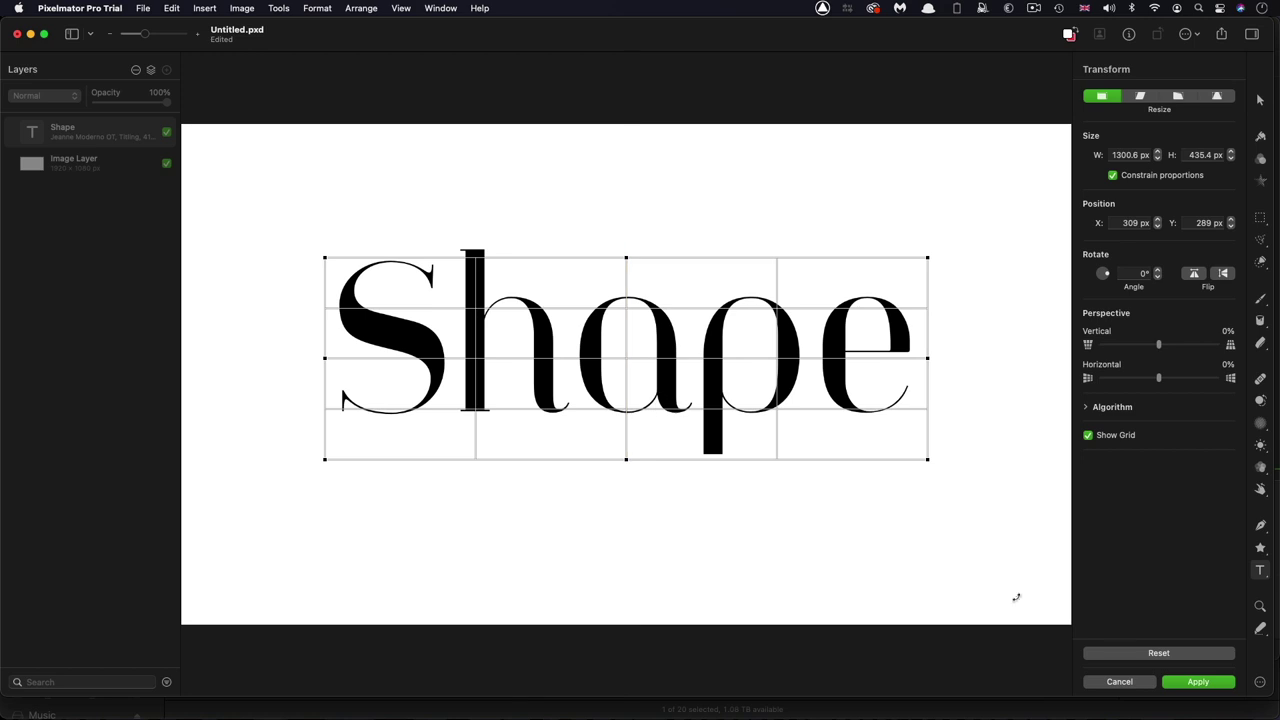
pyautogui.click(1197, 682)
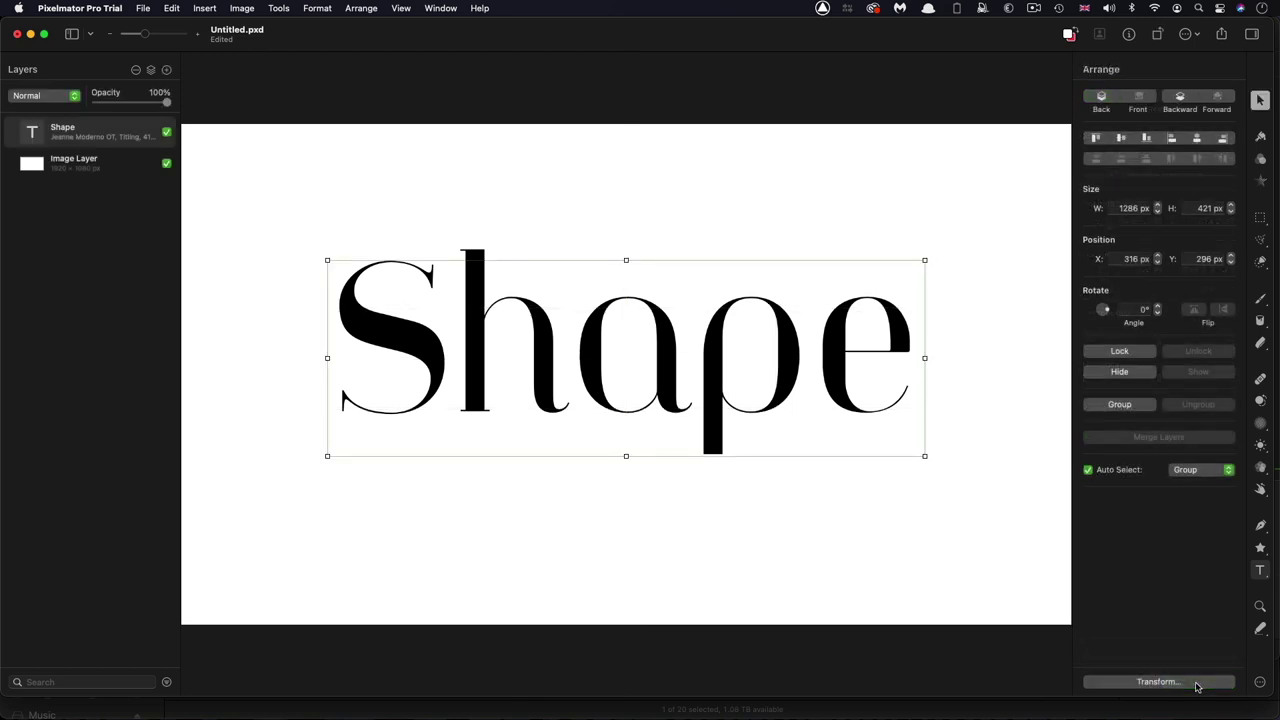
pyautogui.click(317, 8)
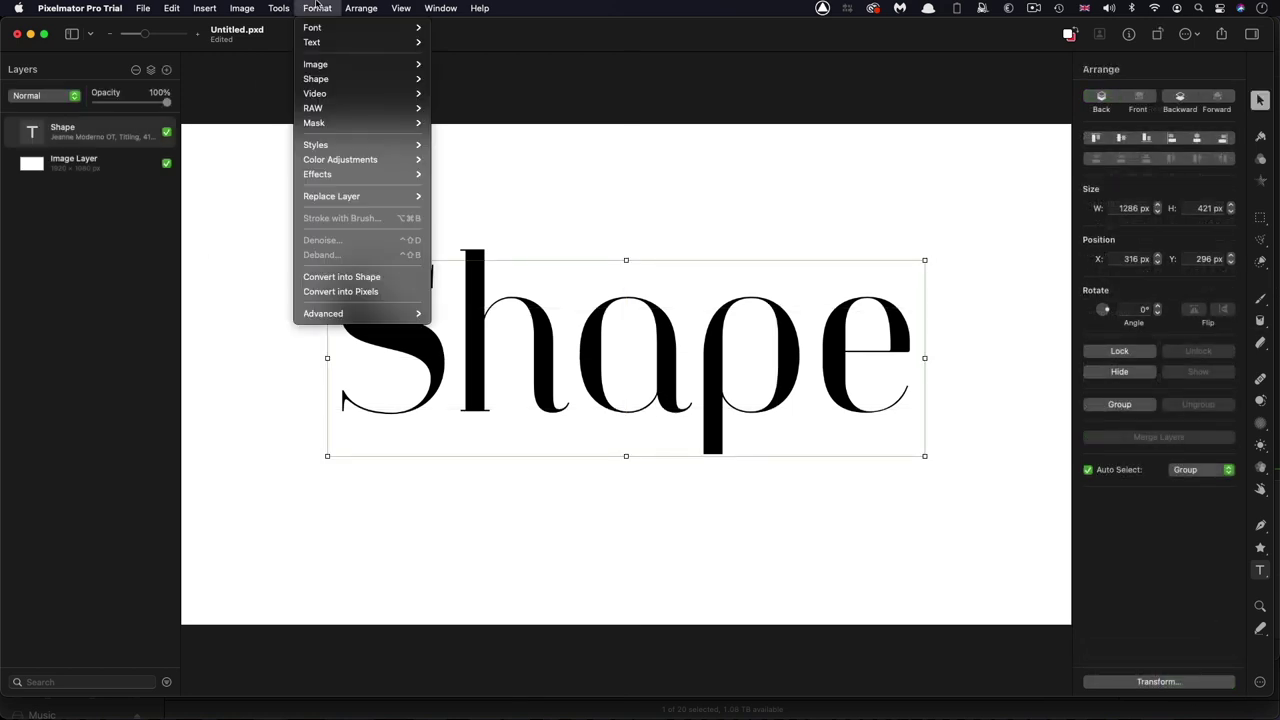
pyautogui.click(371, 283)
# Step: Give the letter shapes a 3 px grey (929292) stroke and turn off their fill
pyautogui.click(62, 226)
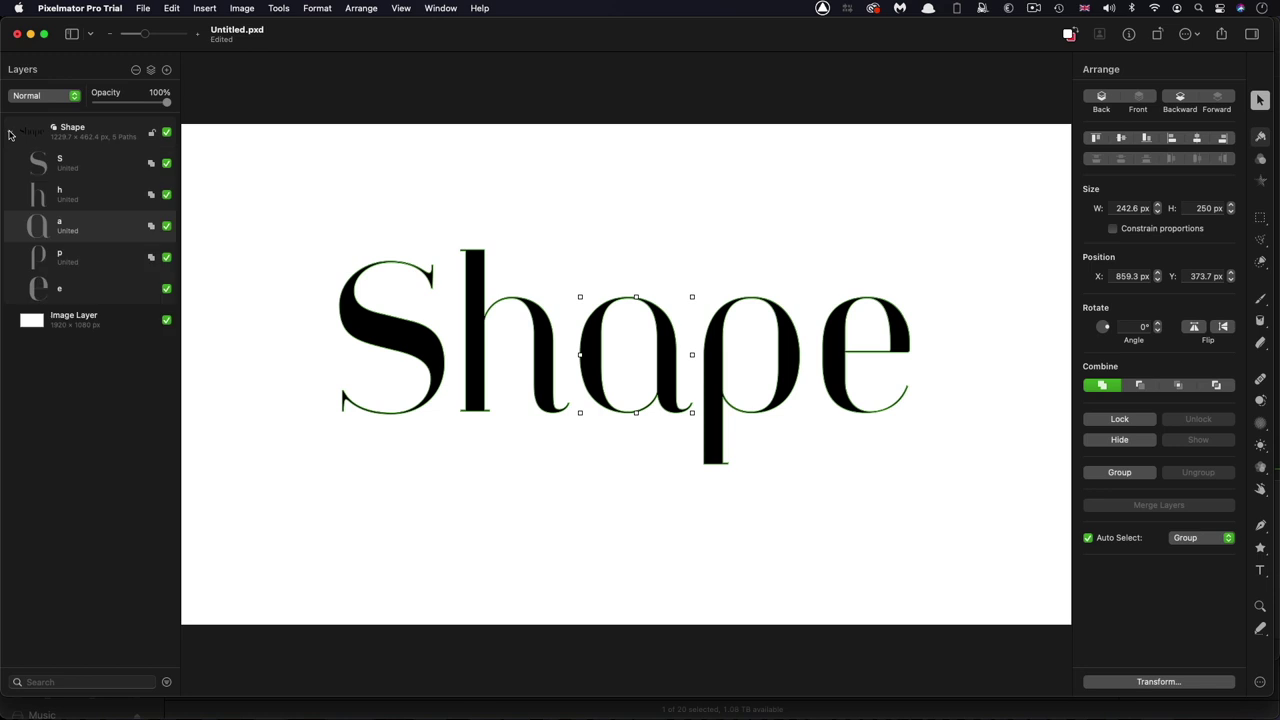
pyautogui.click(1261, 138)
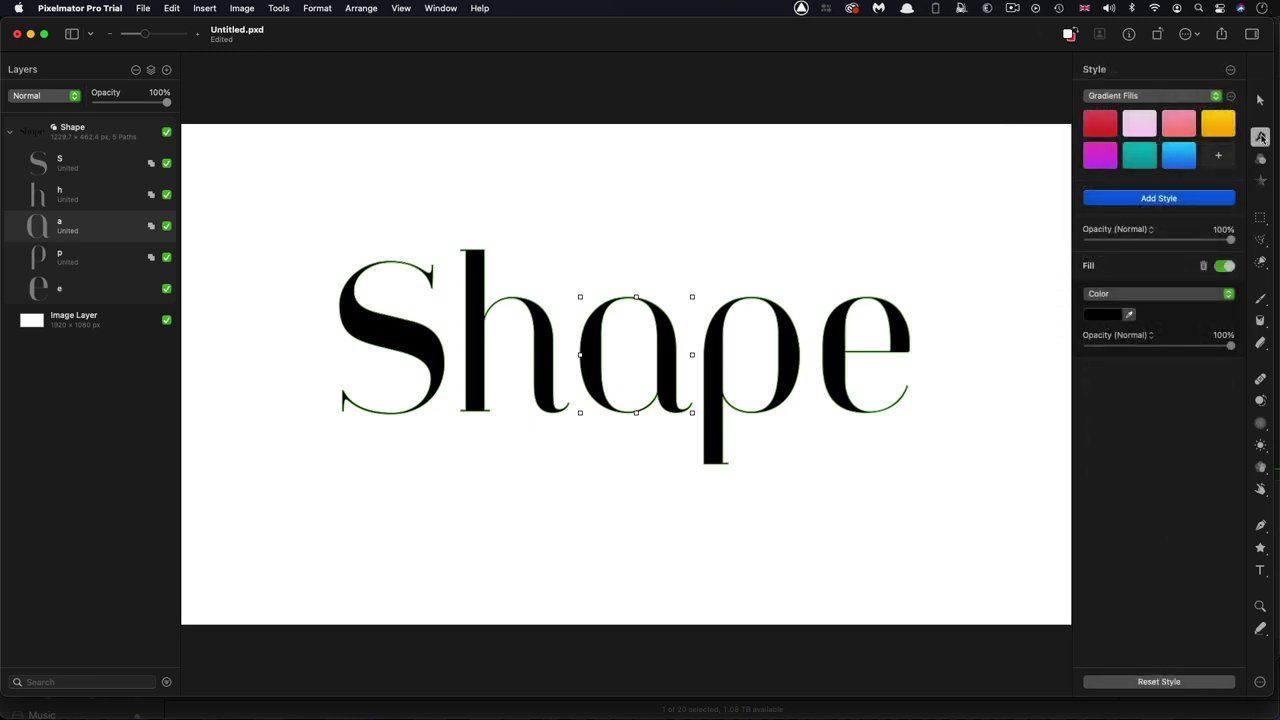
pyautogui.click(1181, 198)
pyautogui.click(1111, 297)
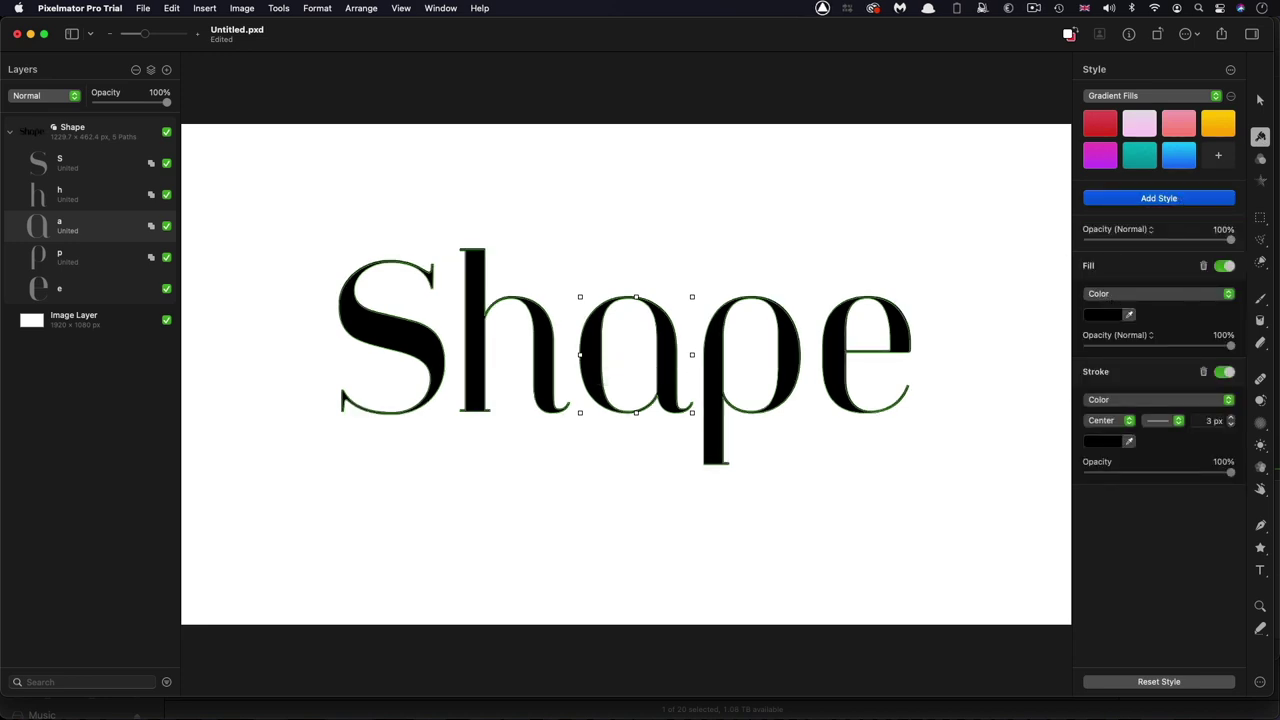
pyautogui.click(1222, 266)
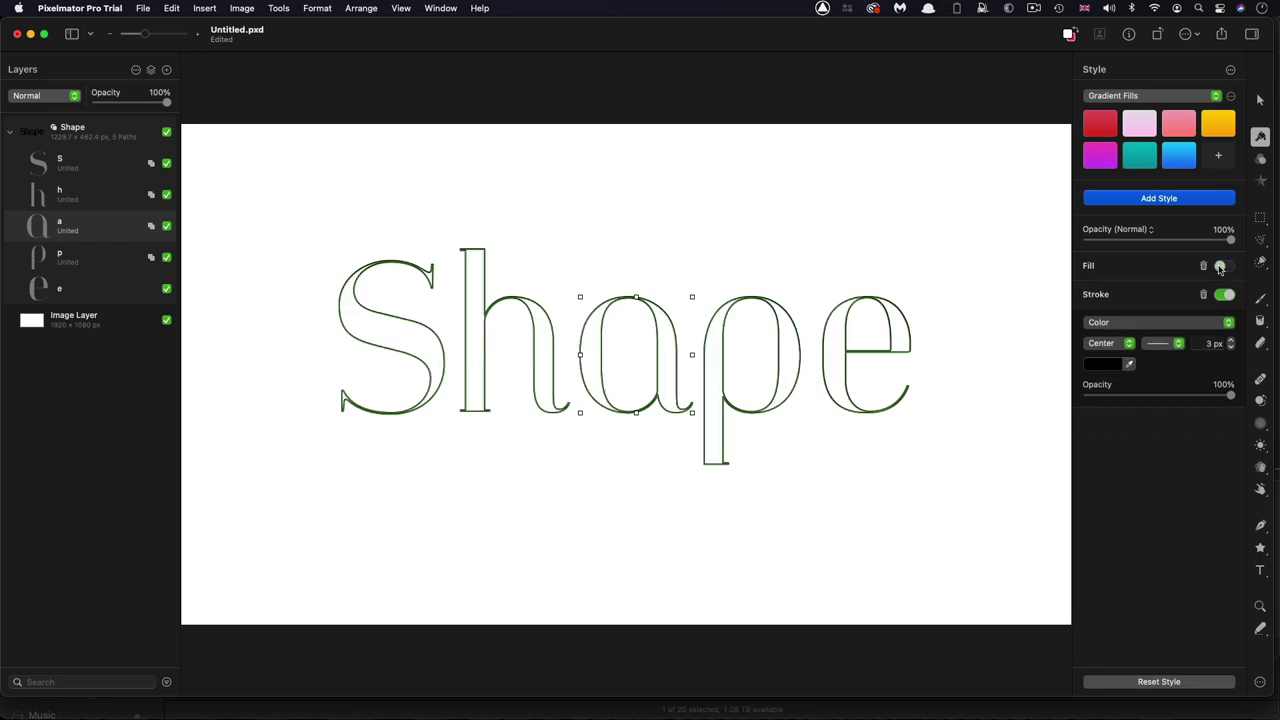
pyautogui.click(1103, 364)
pyautogui.click(1148, 682)
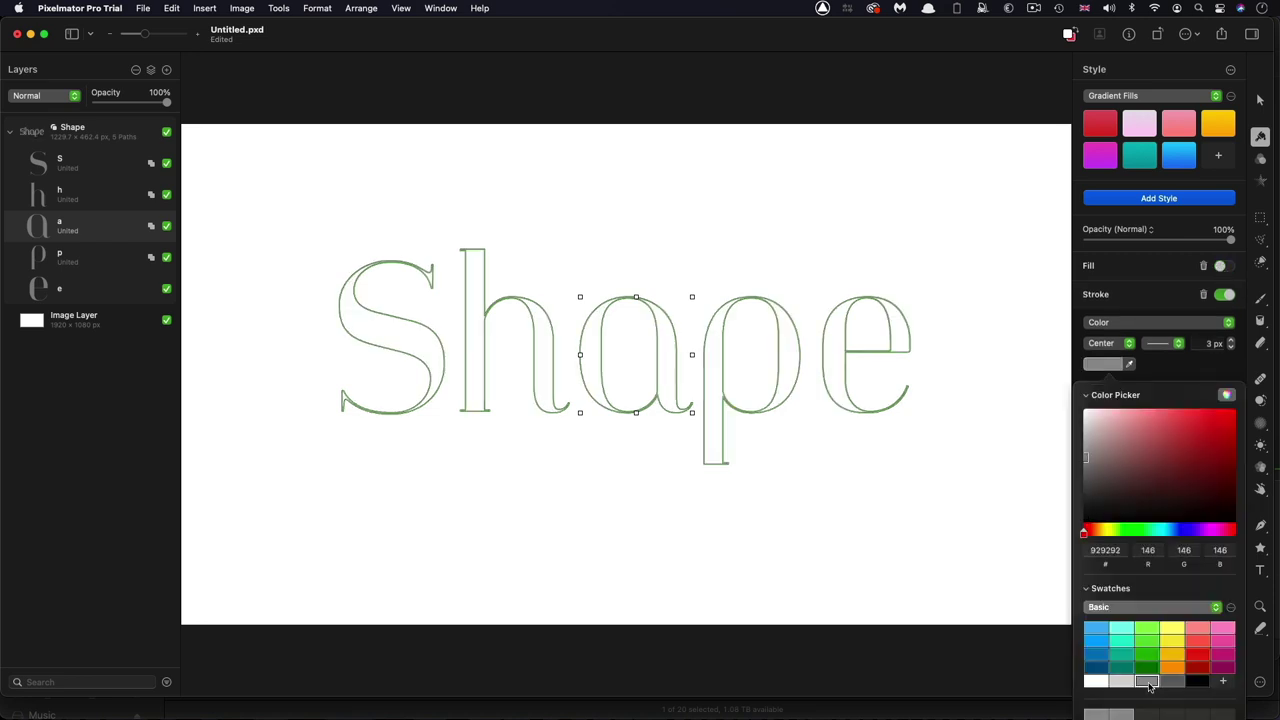
pyautogui.click(955, 350)
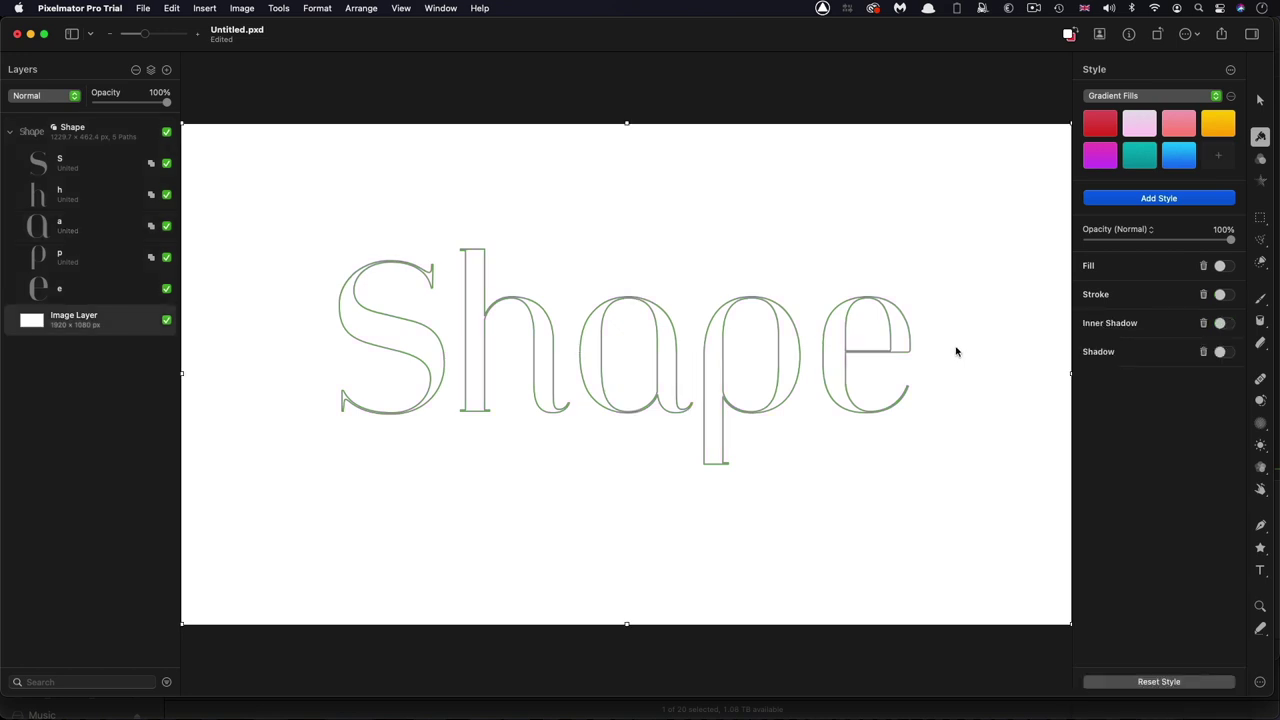
# Step: Export the design as a 5-second, 25 fps Motion Project named TutorialShapes
pyautogui.click(143, 7)
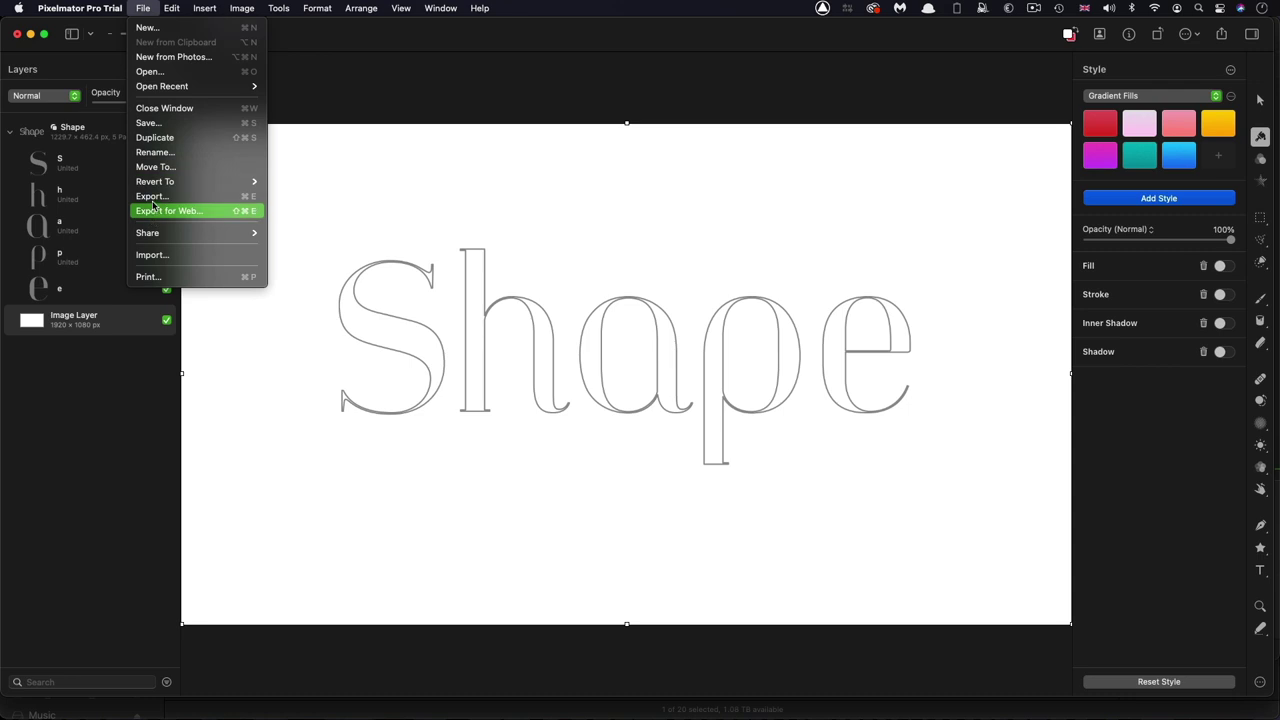
pyautogui.click(152, 197)
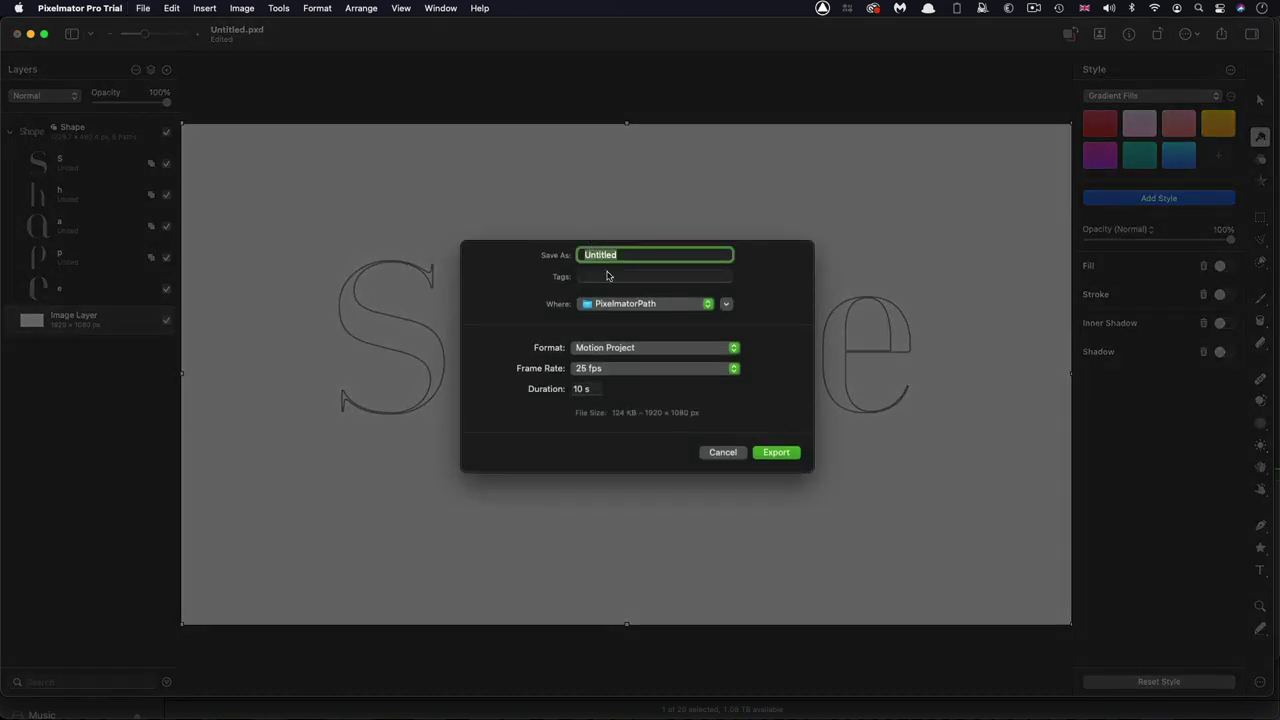
pyautogui.click(627, 353)
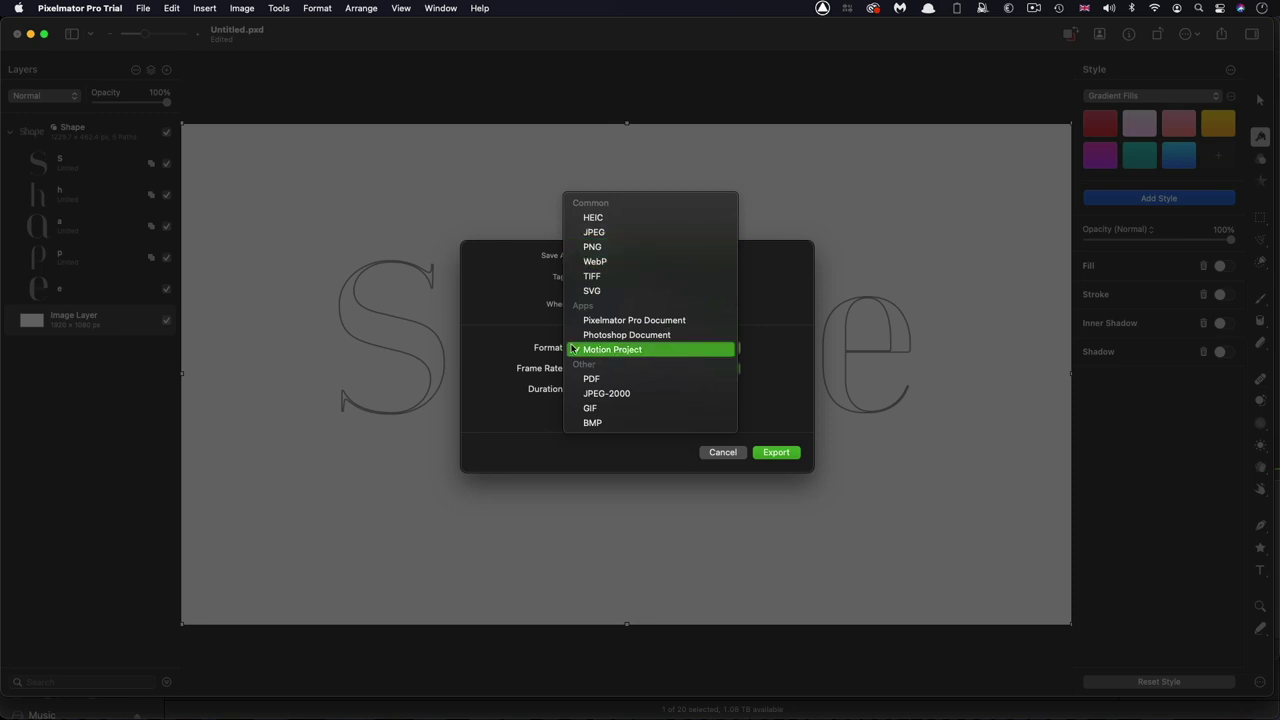
pyautogui.click(609, 356)
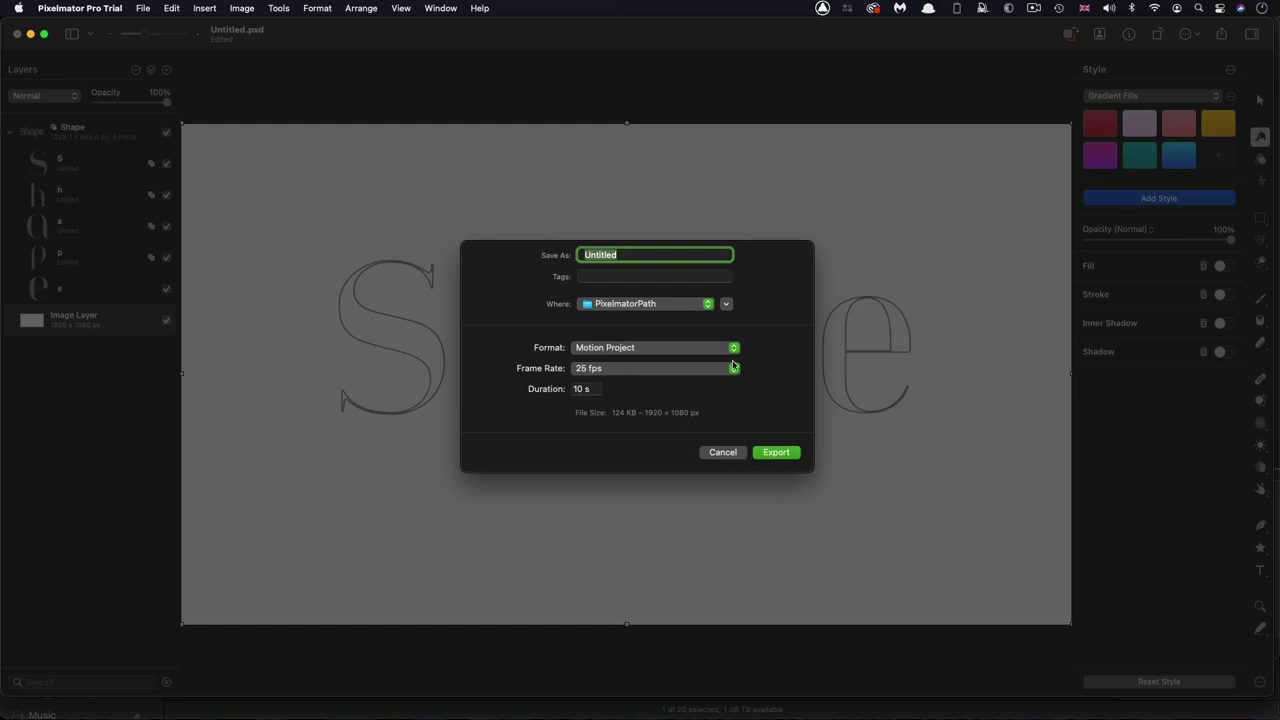
pyautogui.write('Tutoriea')
pyautogui.press('BackSpace')
pyautogui.press('BackSpace')
pyautogui.write('alSha')
pyautogui.click(585, 389)
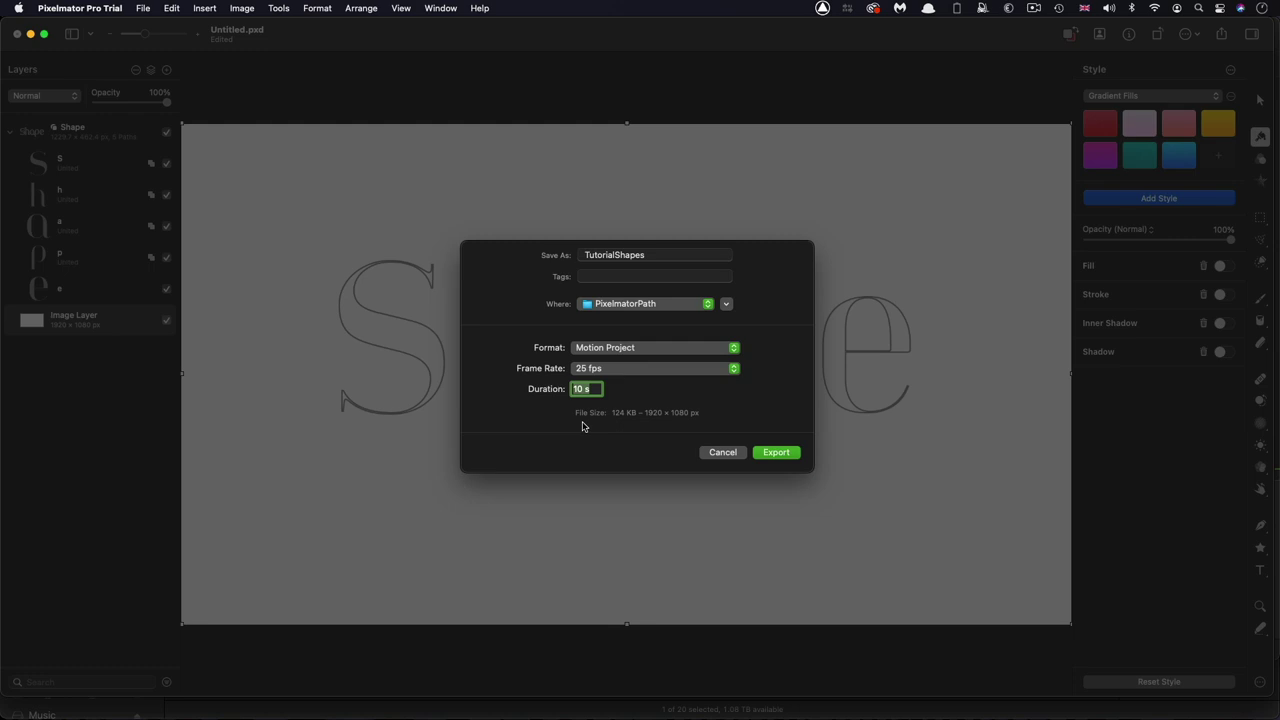
pyautogui.write('5')
pyautogui.click(776, 453)
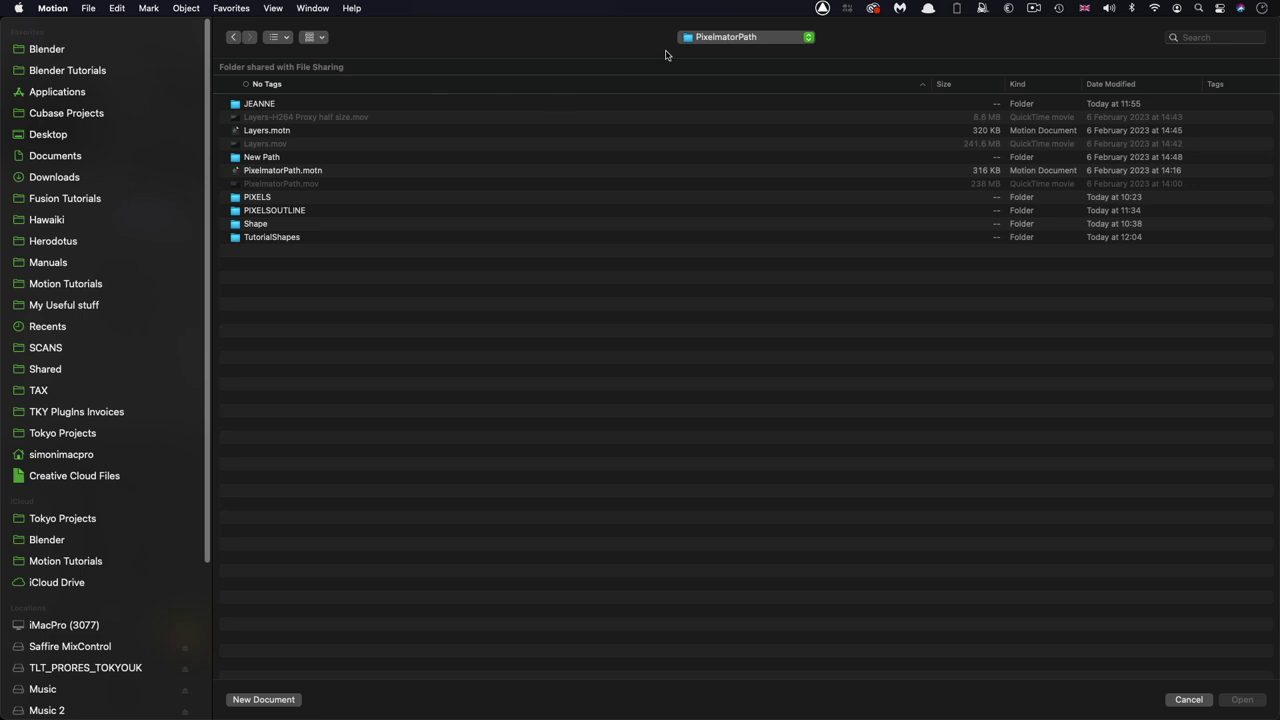
# Step: Open TutorialShapes.motn from the TutorialShapes folder in Motion
pyautogui.doubleClick(235, 238)
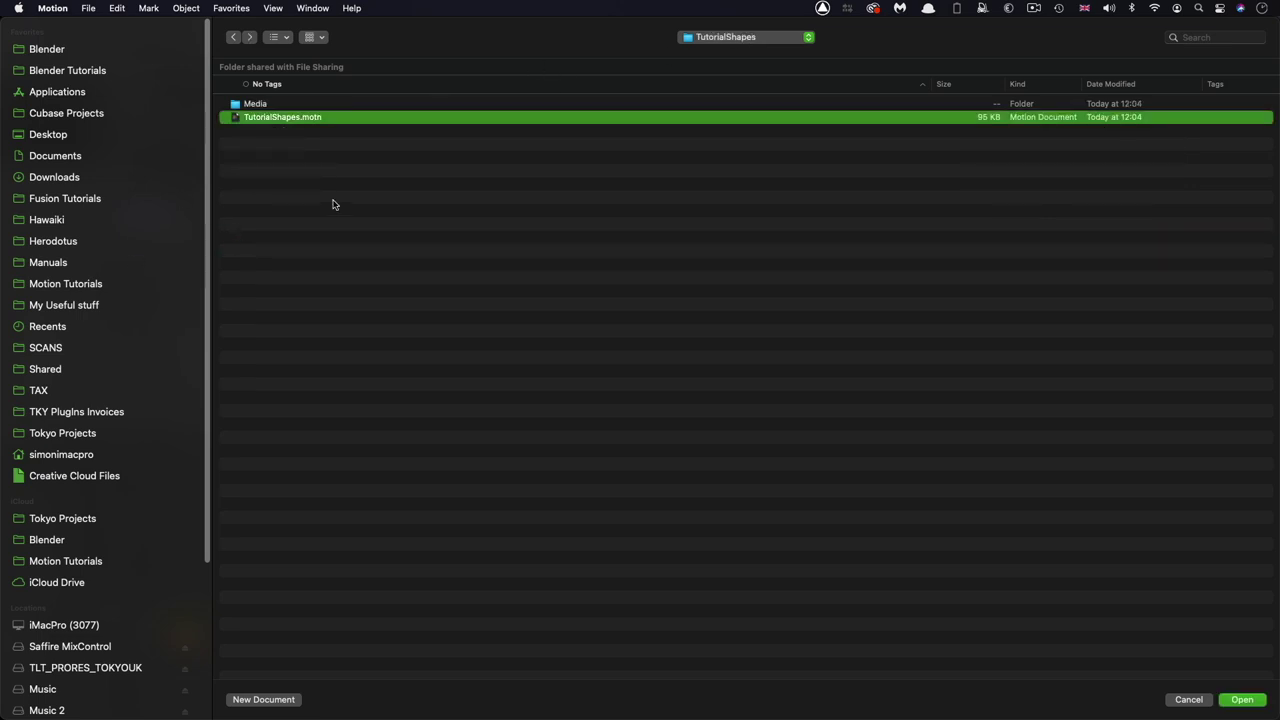
pyautogui.click(1241, 700)
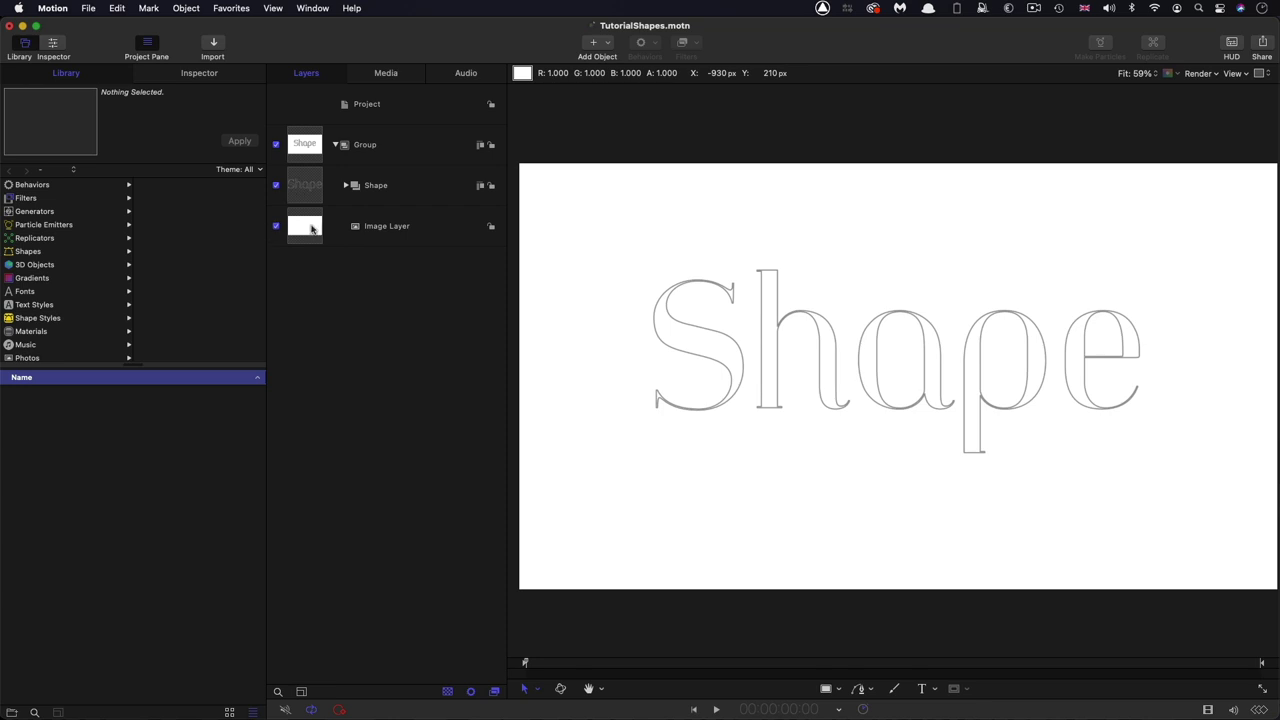
# Step: Delete the white image layer and expand the Shape layer to list its paths
pyautogui.click(312, 229)
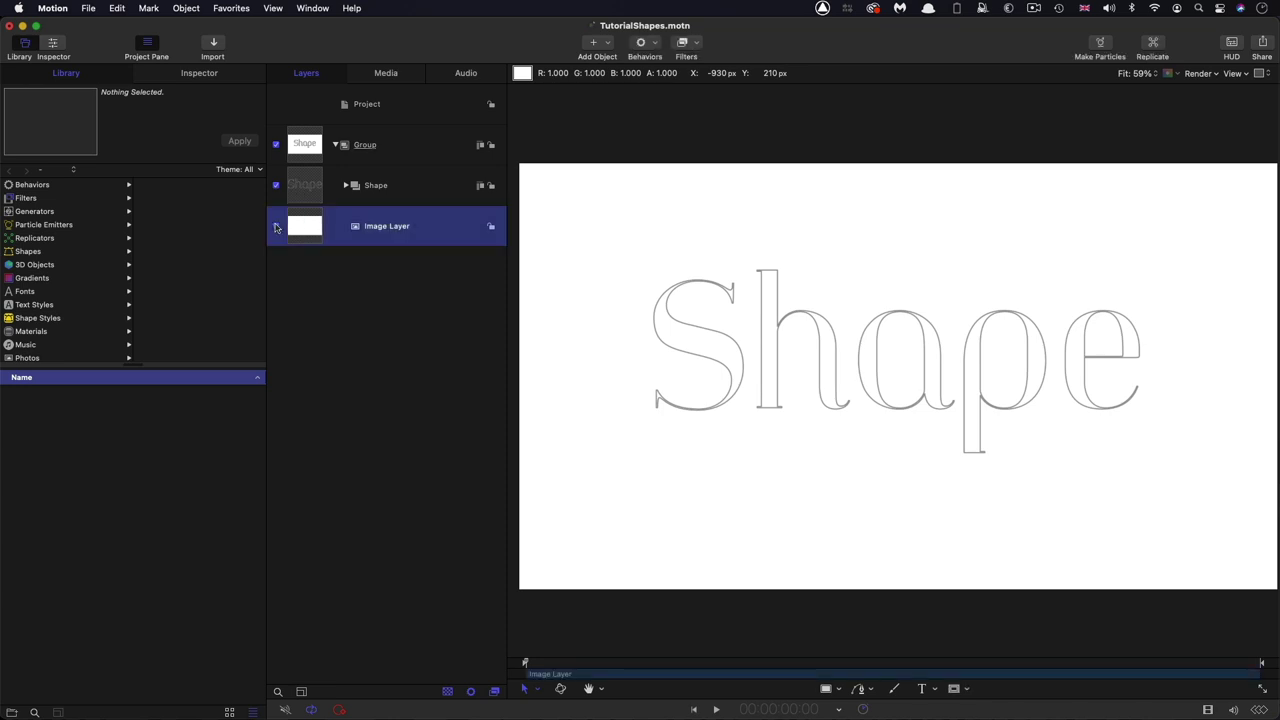
pyautogui.click(276, 227)
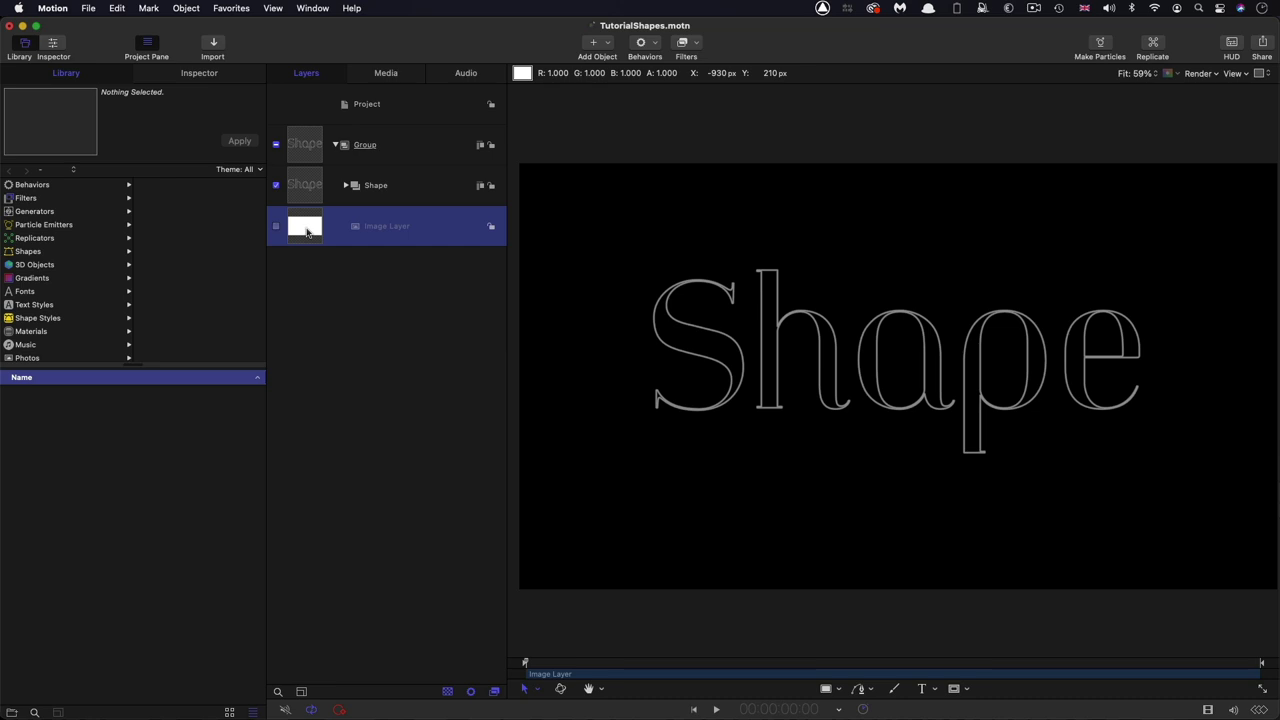
pyautogui.press('Delete')
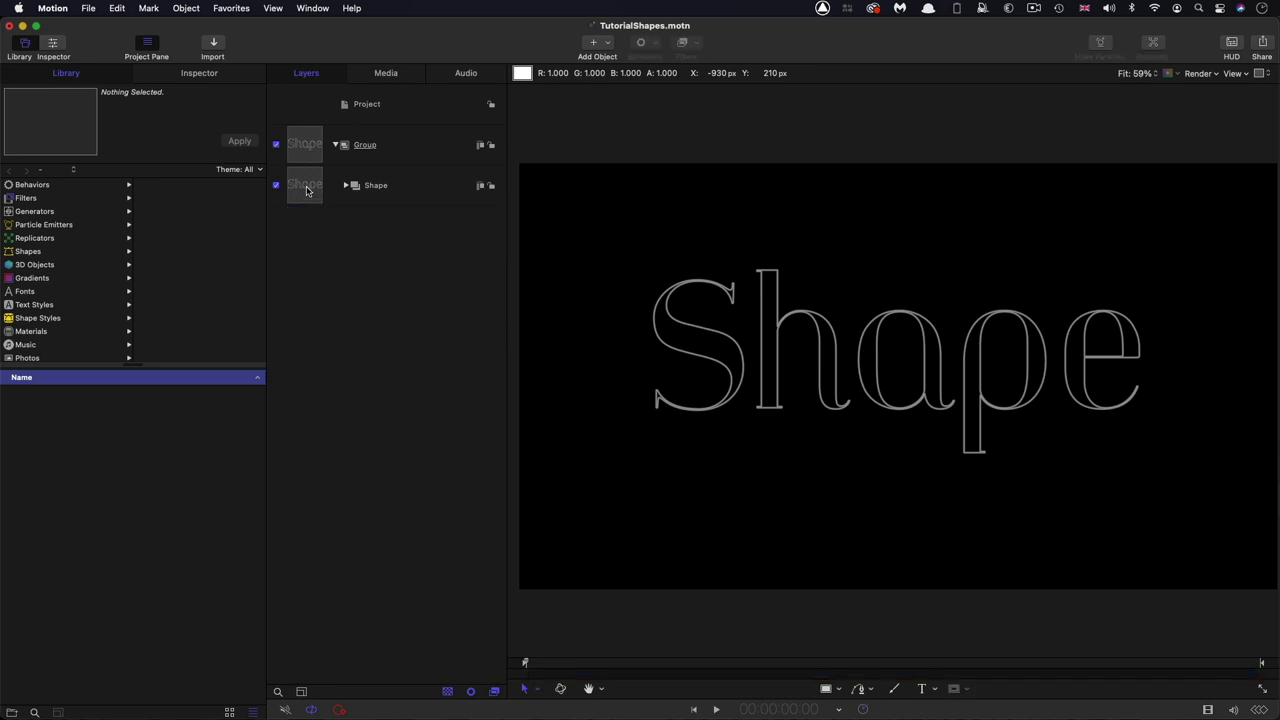
pyautogui.click(318, 190)
pyautogui.click(345, 186)
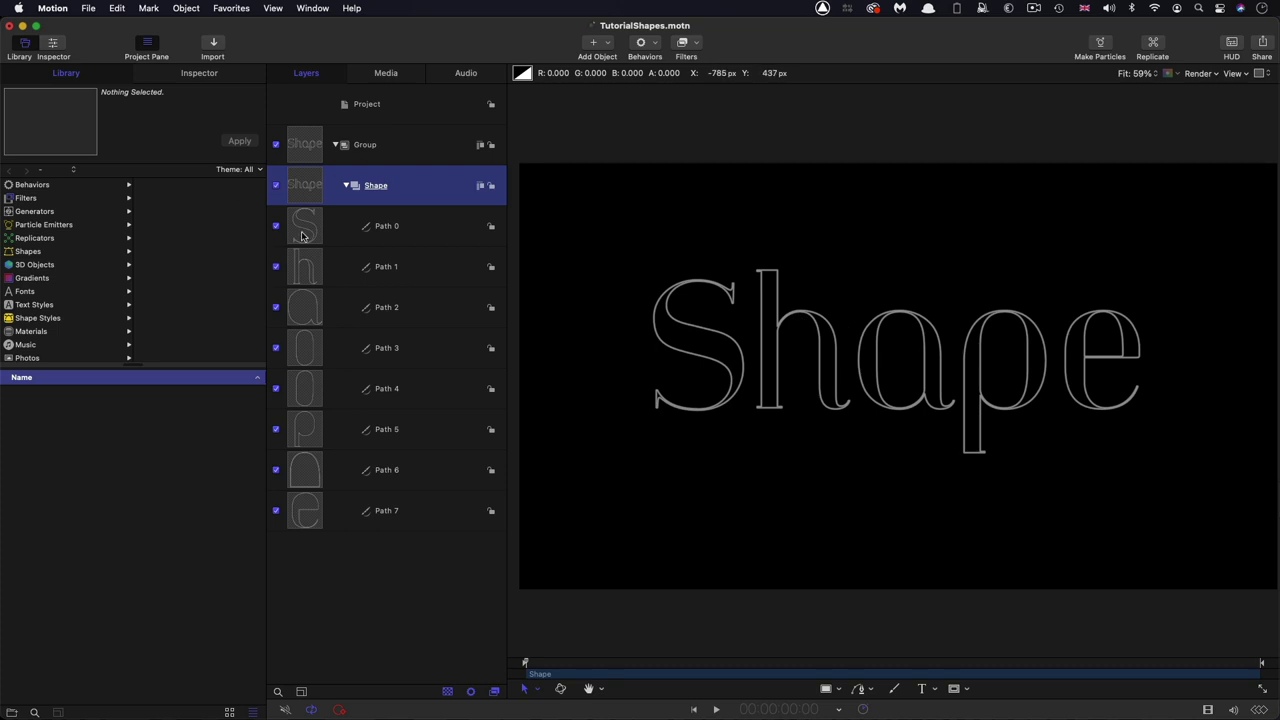
# Step: Select Paths 7, 6, 4 and 3 to identify their letters, with rulers shown
pyautogui.click(311, 512)
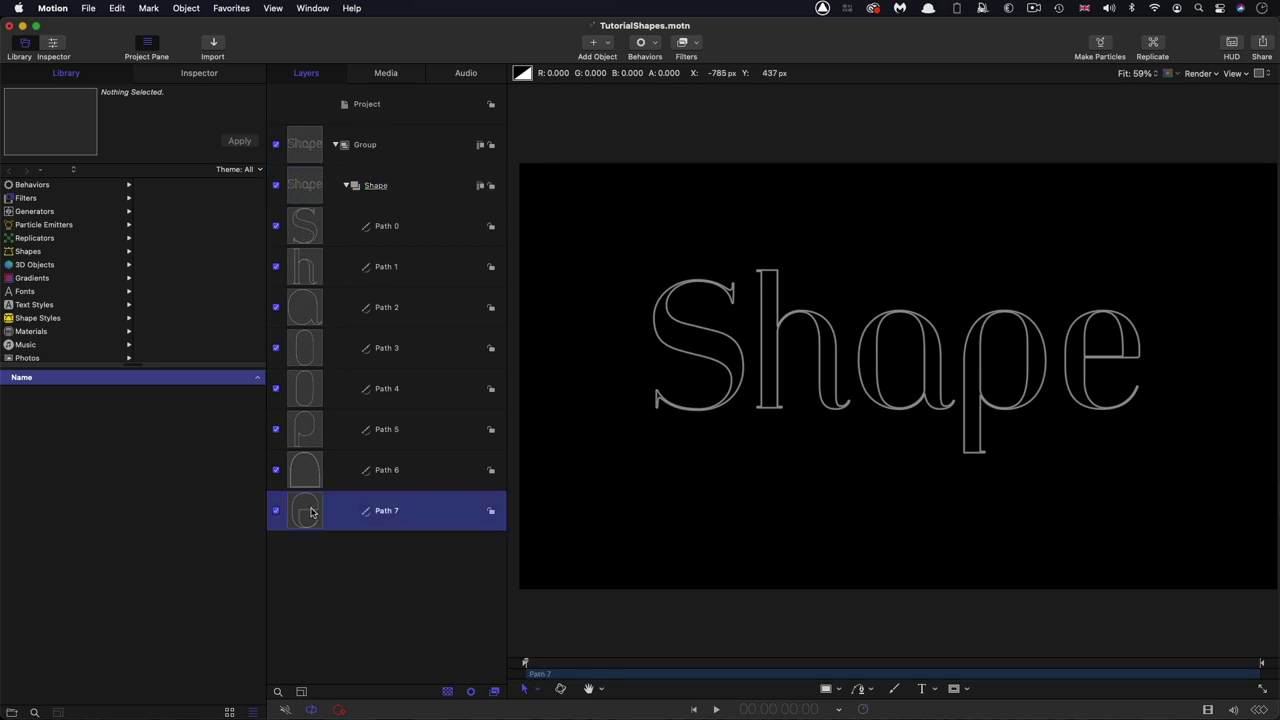
pyautogui.press('super+slash')
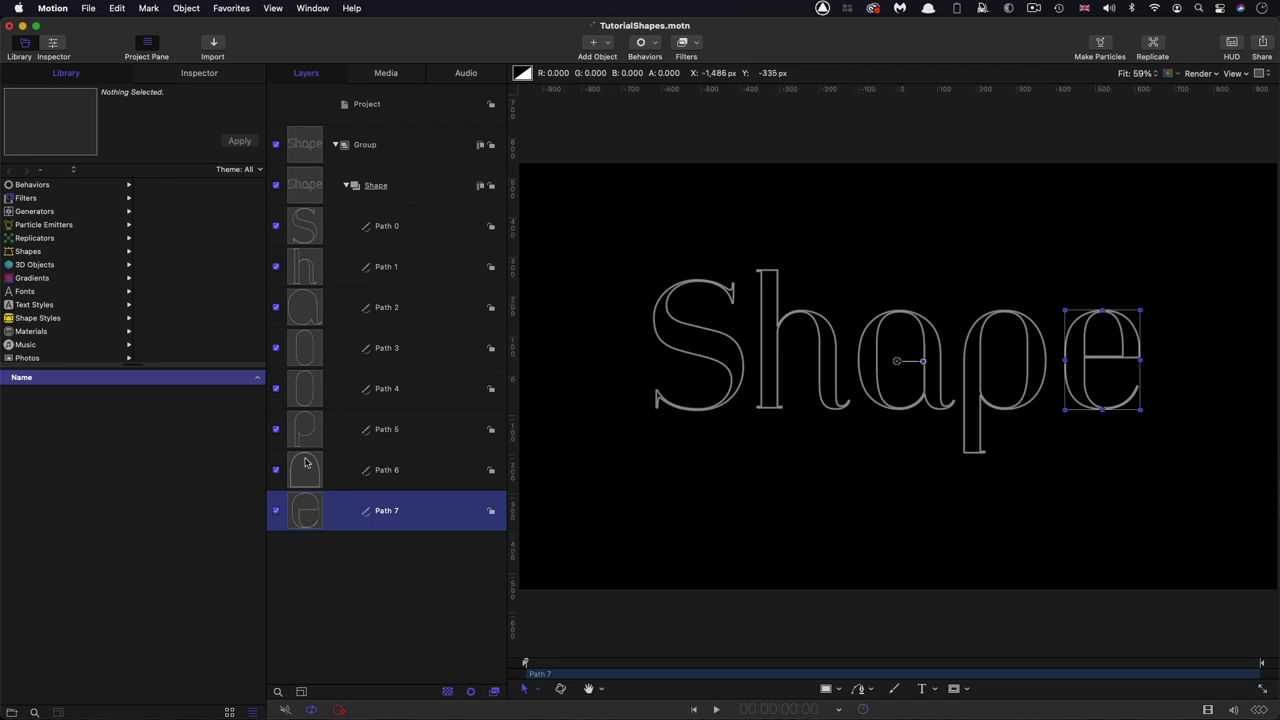
pyautogui.click(301, 472)
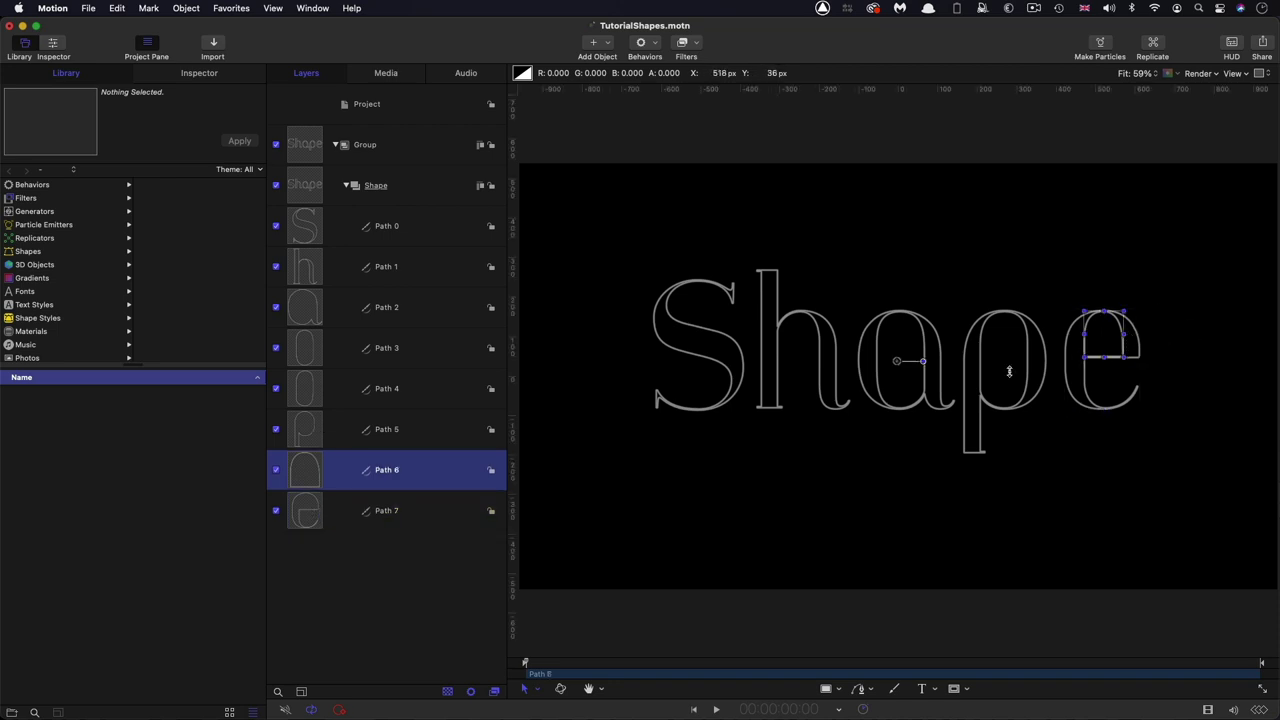
pyautogui.click(302, 403)
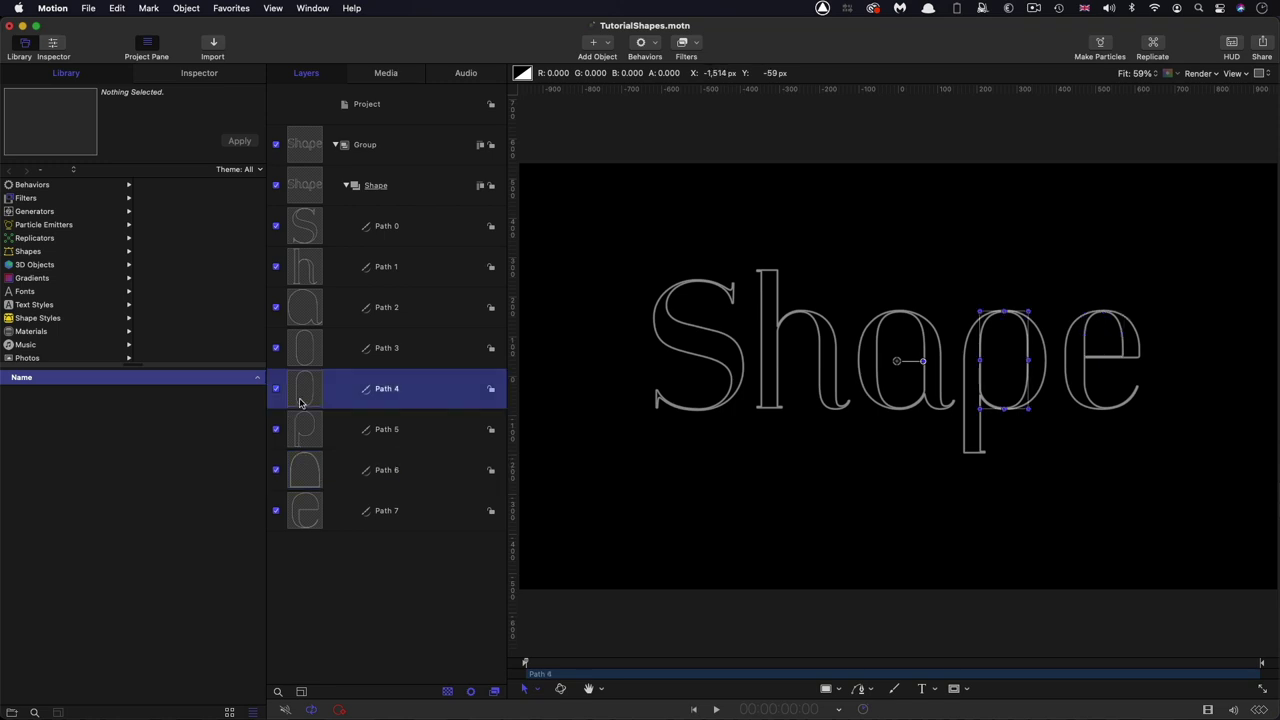
pyautogui.click(318, 345)
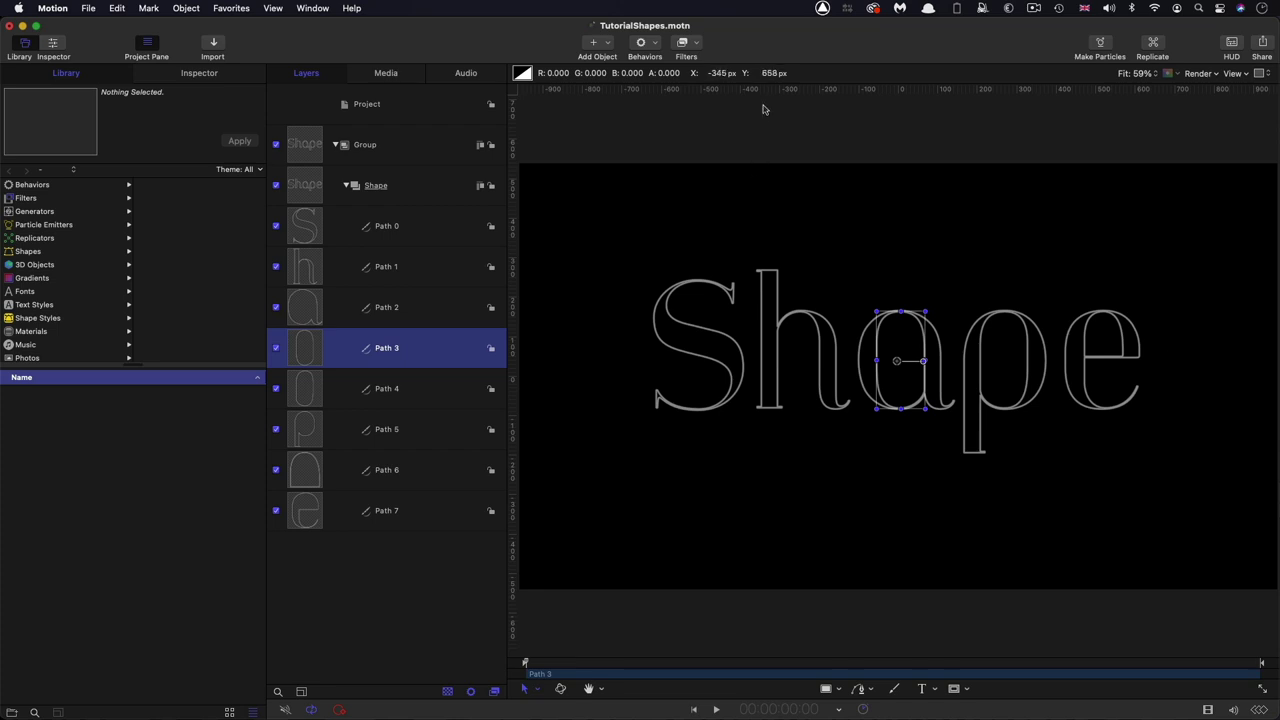
pyautogui.click(720, 218)
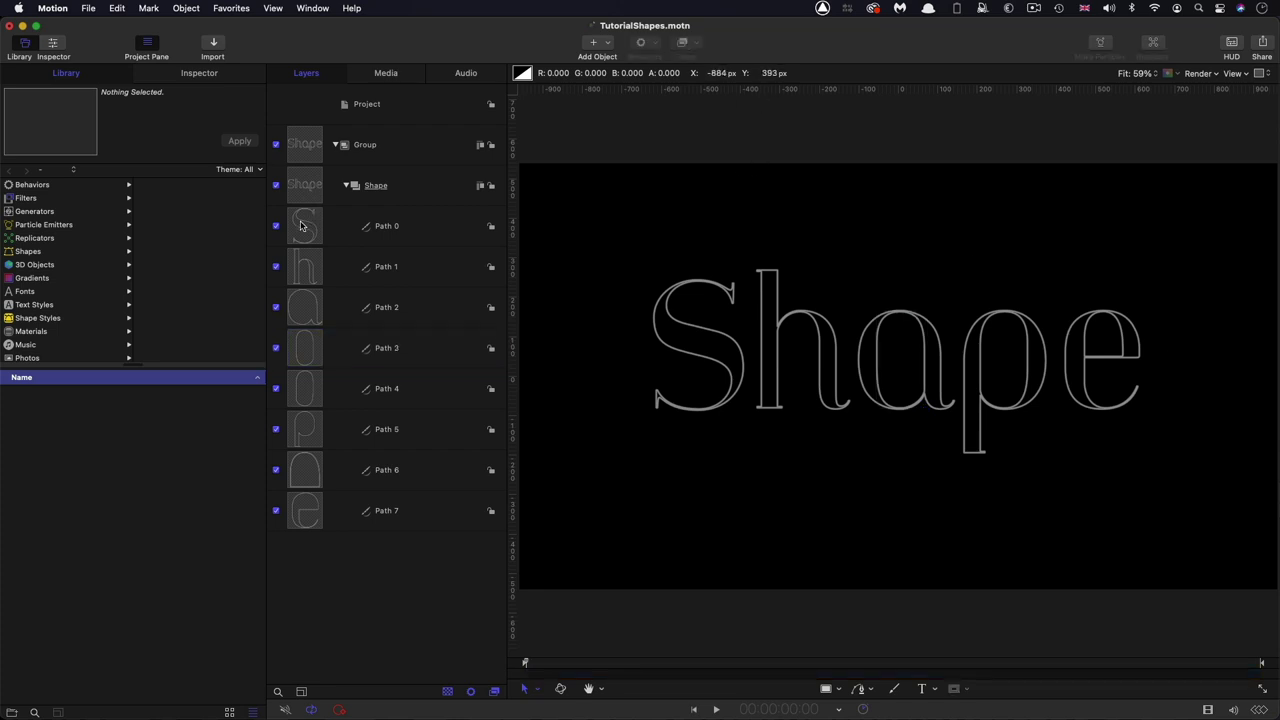
# Step: Reset the transform of Path 0 through Path 7 so each sits at 0, 0 px
pyautogui.click(200, 72)
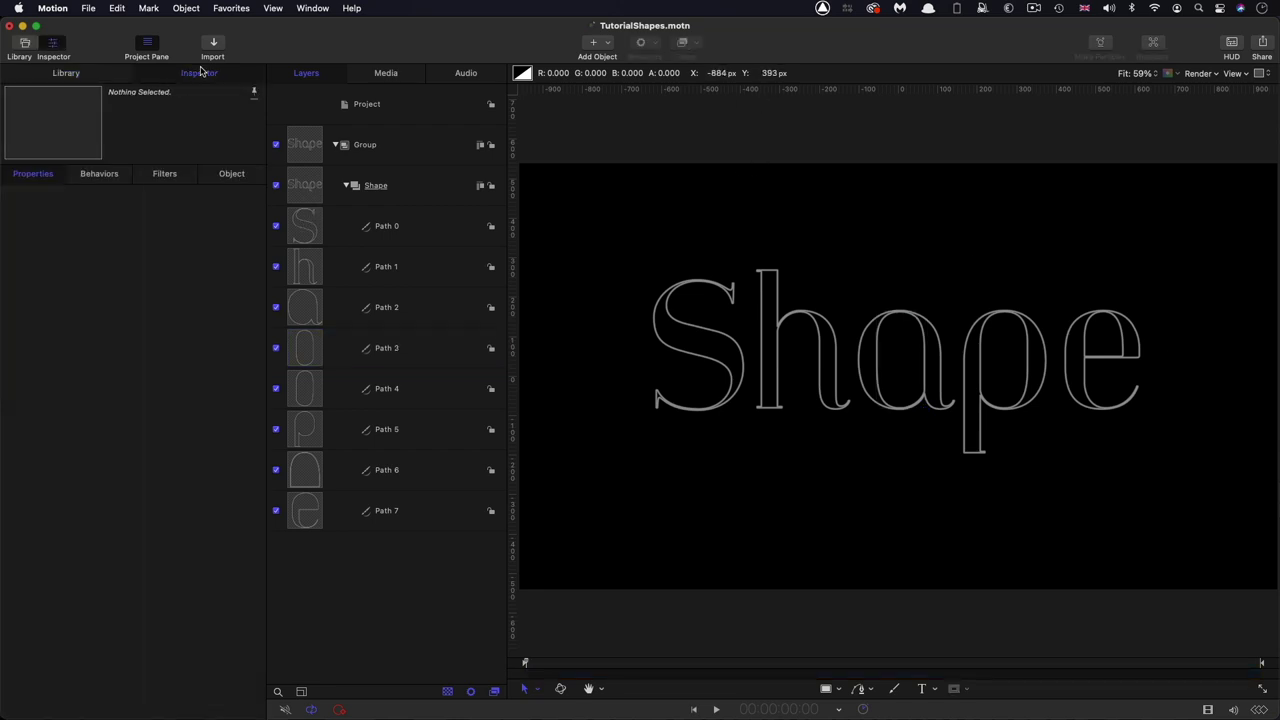
pyautogui.click(307, 222)
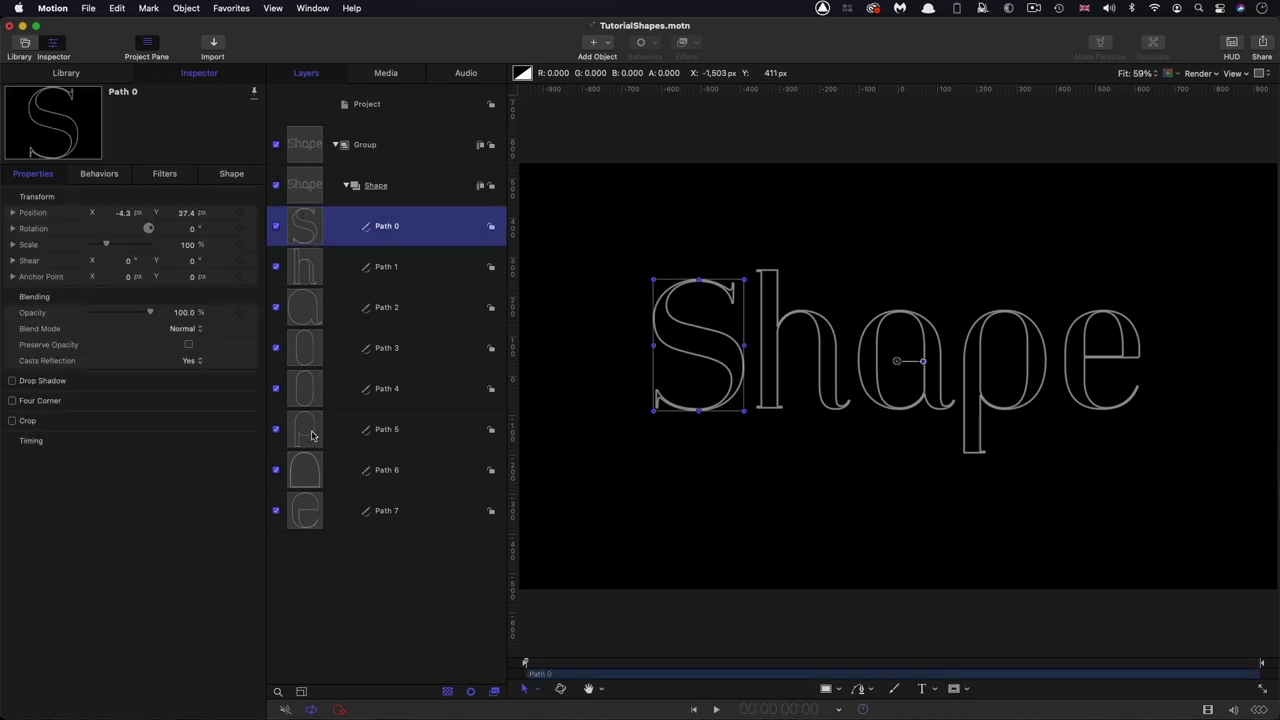
pyautogui.keyDown('shift'); pyautogui.click(318, 505); pyautogui.keyUp('shift')
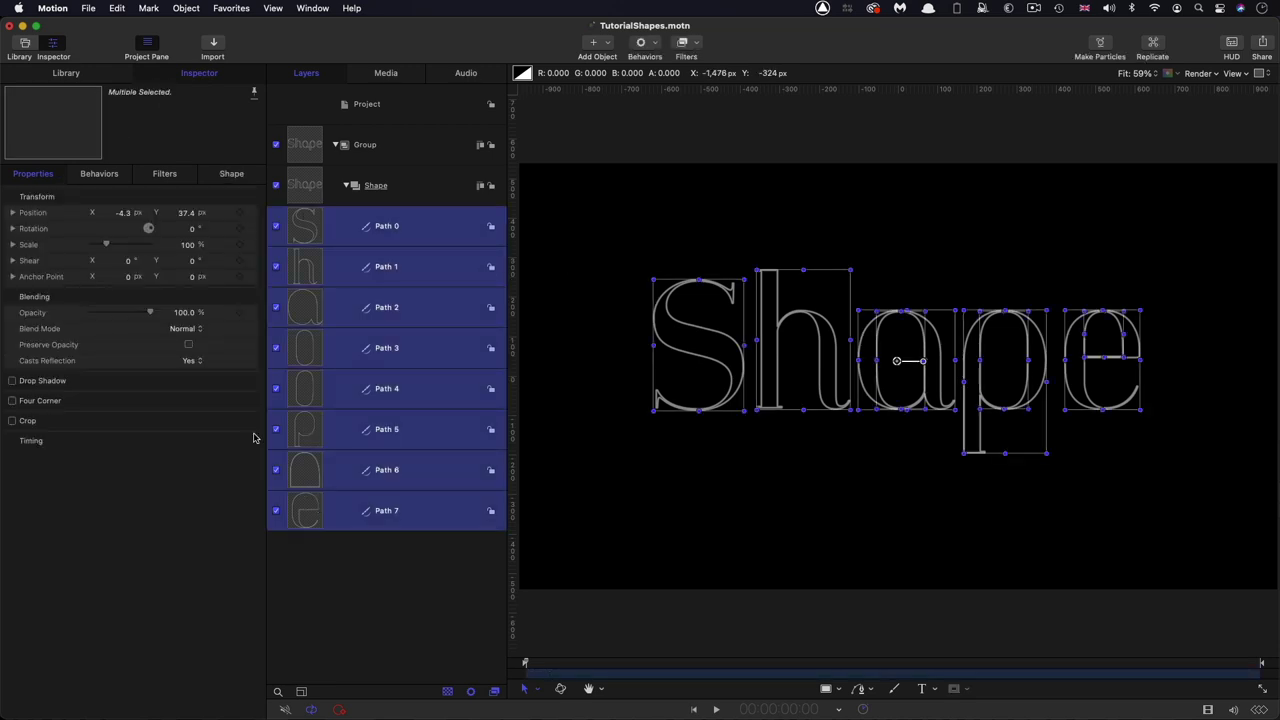
pyautogui.rightClick(108, 196)
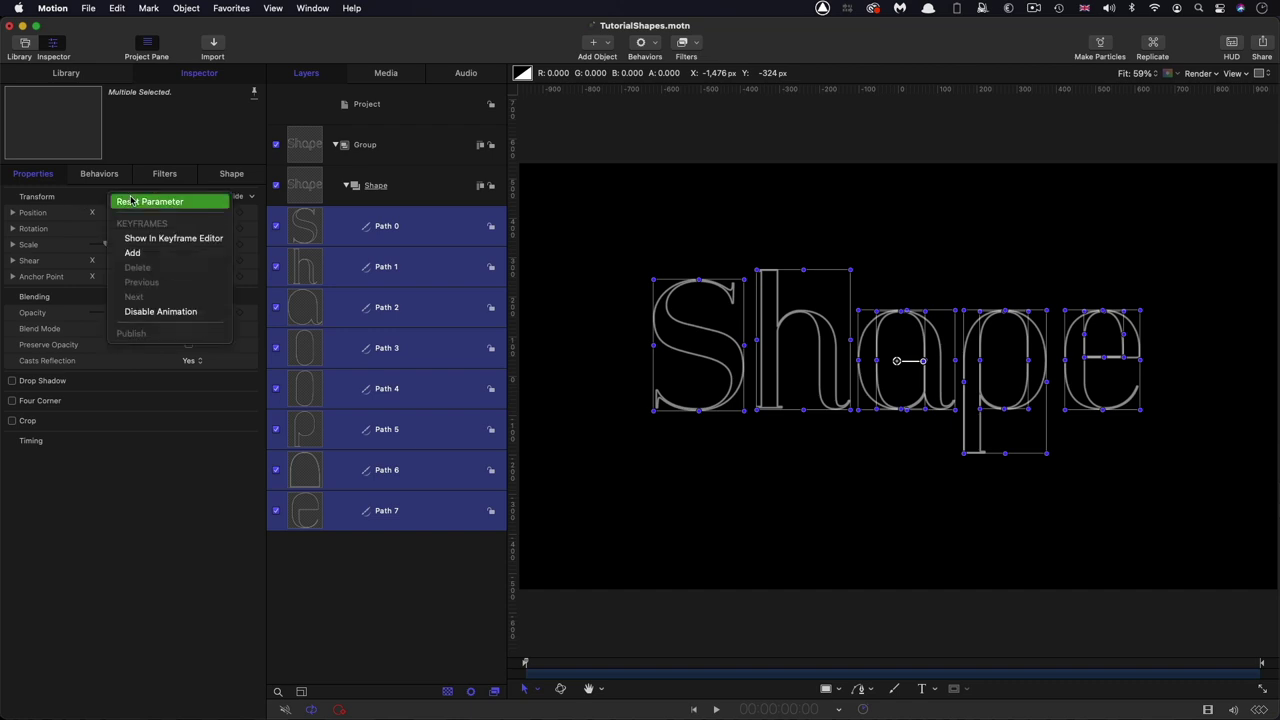
pyautogui.click(131, 201)
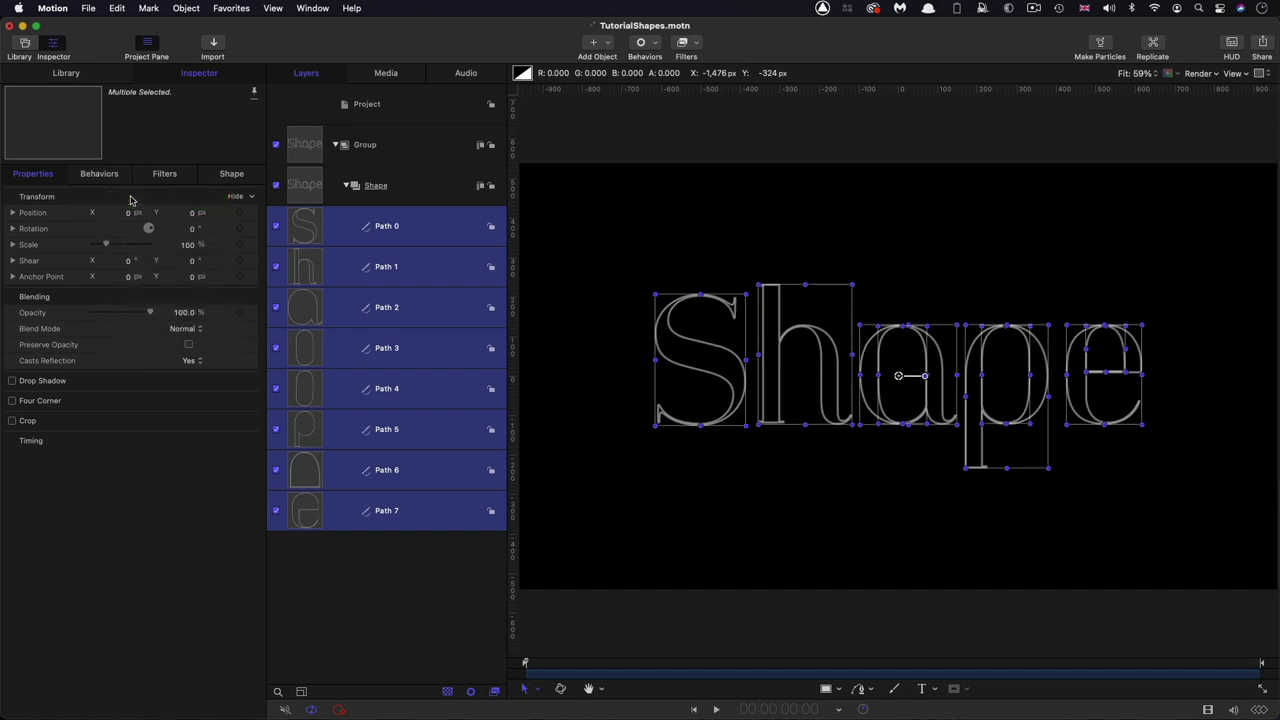
pyautogui.click(303, 188)
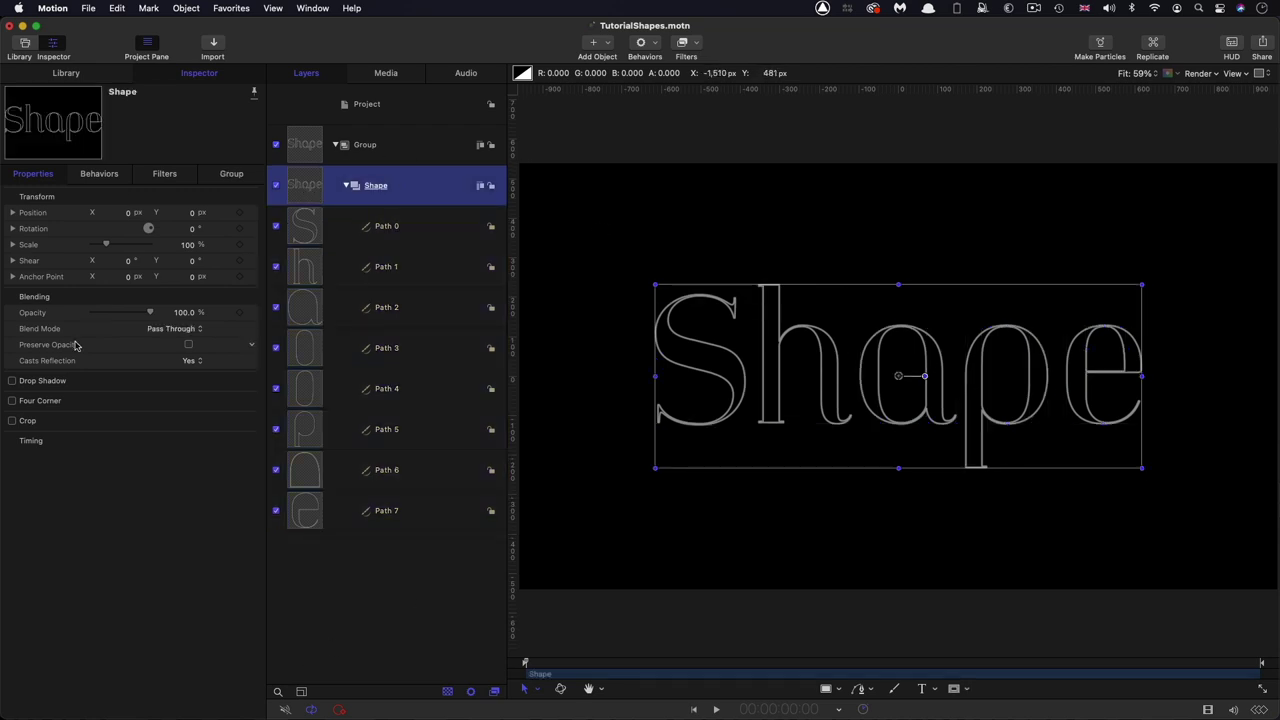
pyautogui.click(363, 600)
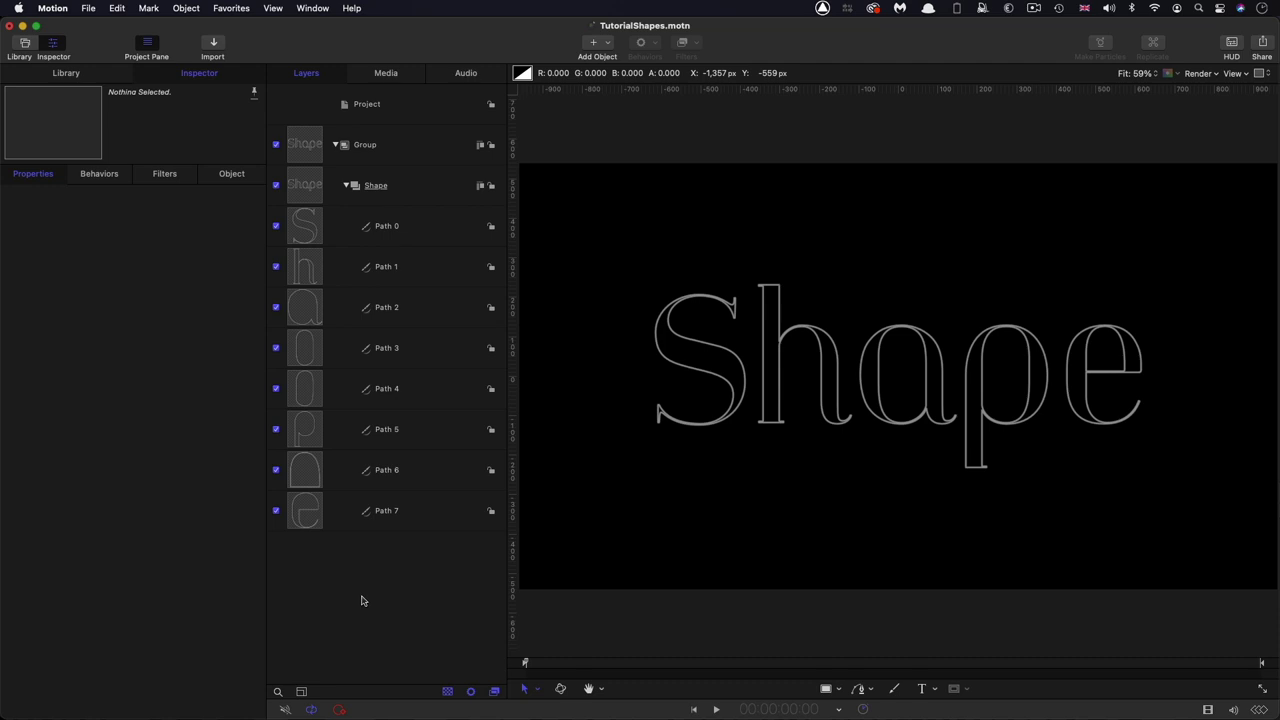
# Step: Apply a Write On behaviour to all eight letter paths
pyautogui.click(307, 222)
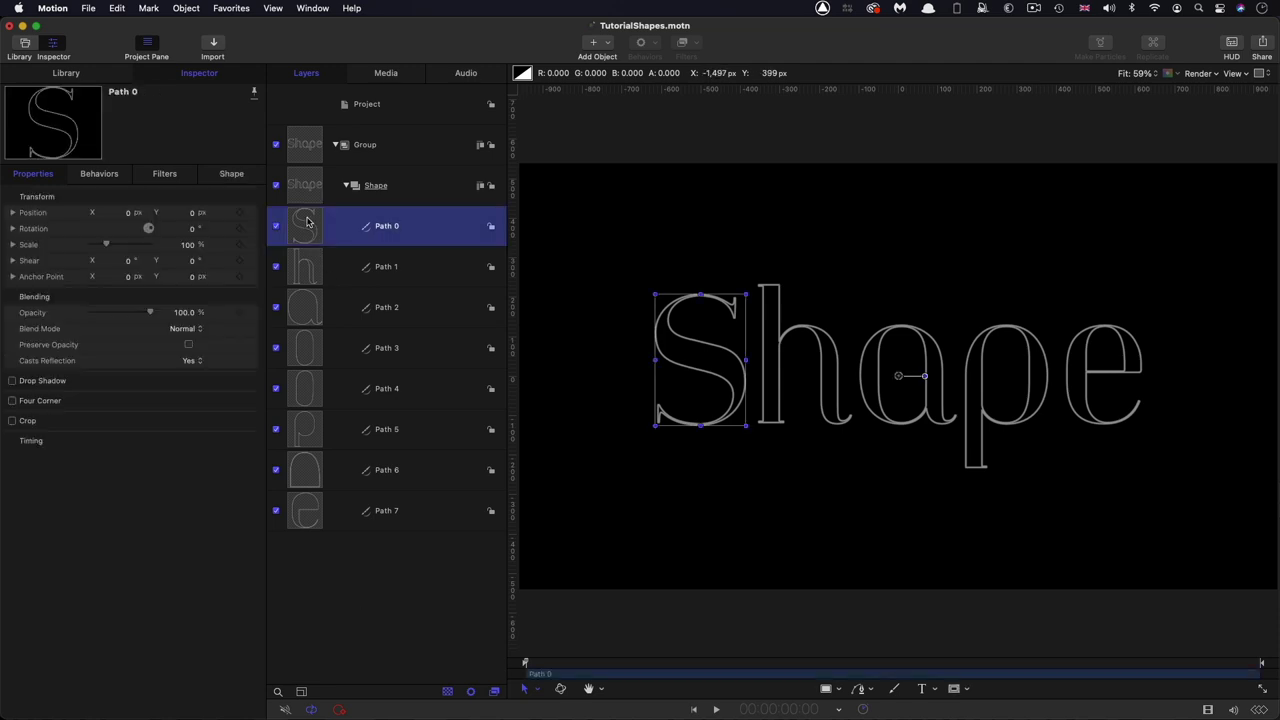
pyautogui.keyDown('shift'); pyautogui.click(307, 515); pyautogui.keyUp('shift')
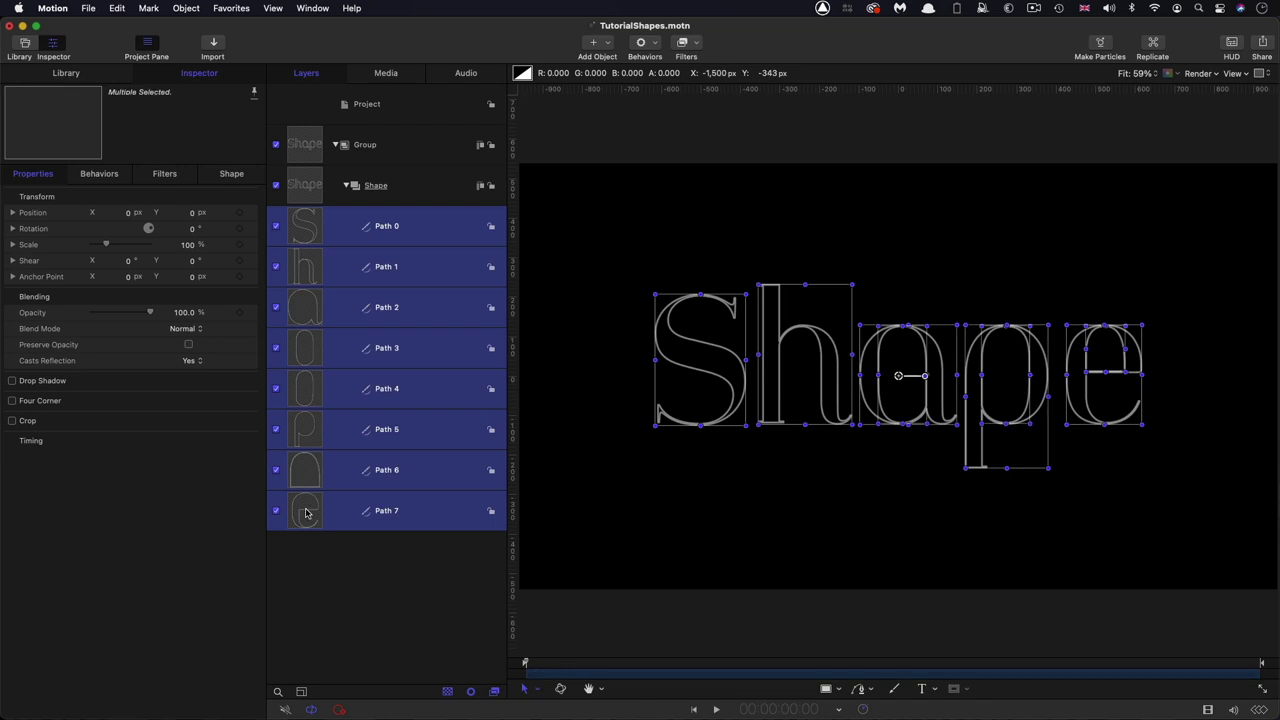
pyautogui.click(655, 42)
pyautogui.moveTo(700, 178)
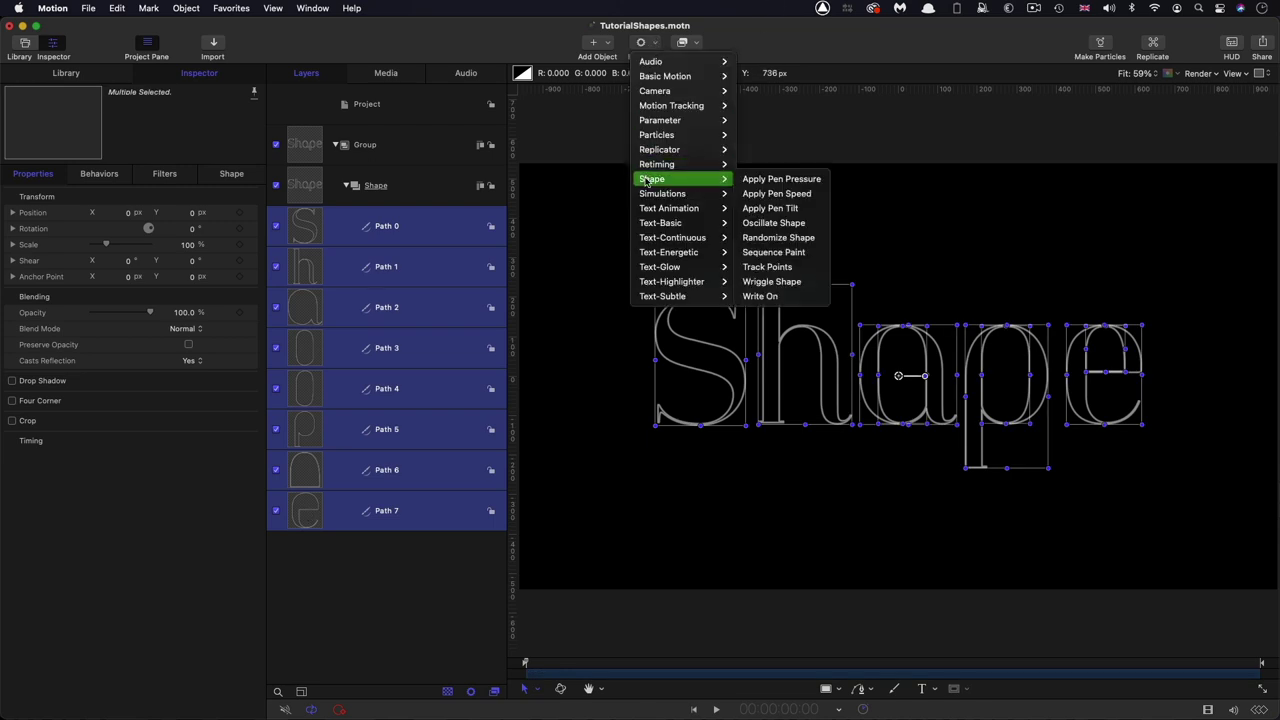
pyautogui.click(762, 297)
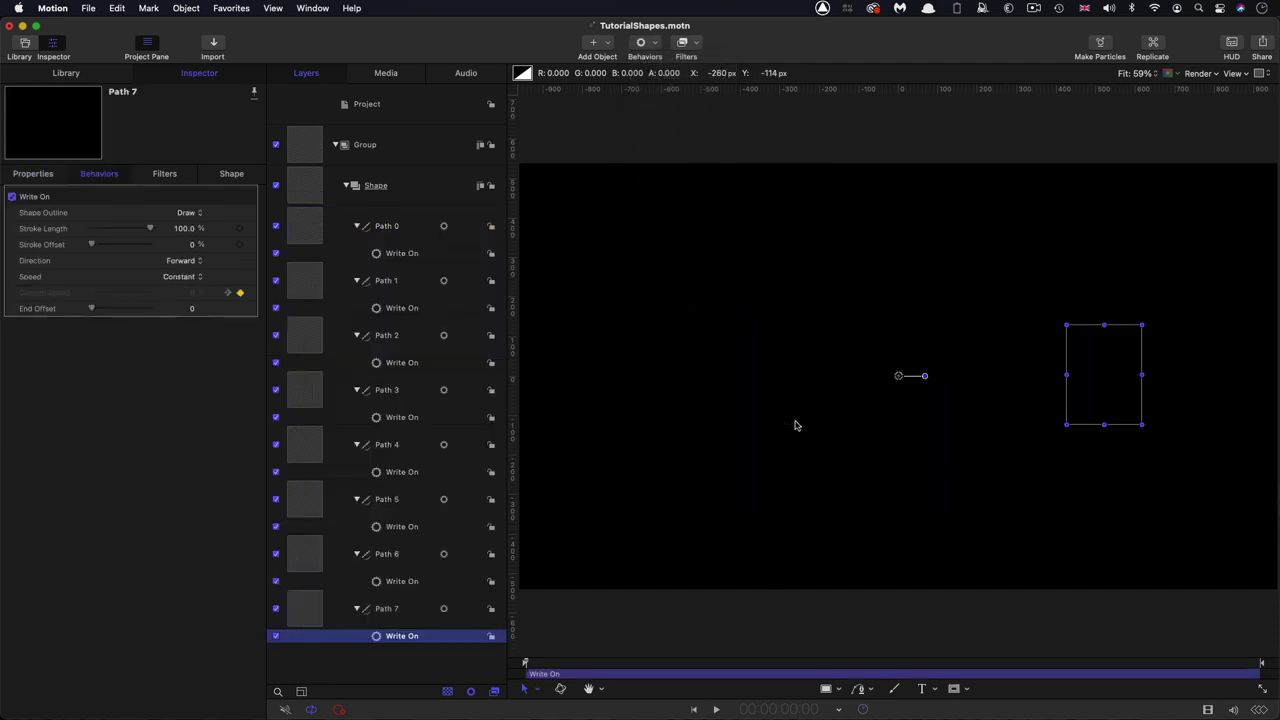
# Step: Set the out point of all eight Write On behaviours to about three seconds
pyautogui.keyDown('super'); pyautogui.click(400, 582); pyautogui.keyUp('super')
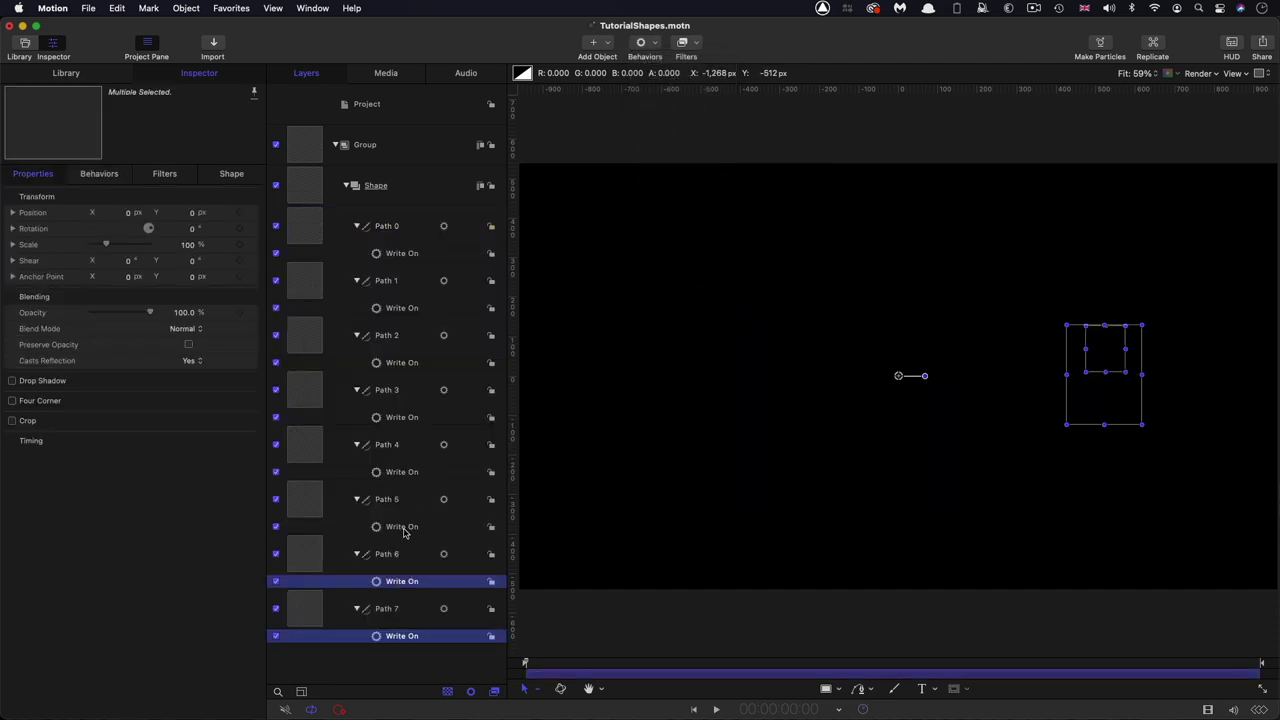
pyautogui.keyDown('super'); pyautogui.click(405, 528); pyautogui.keyUp('super')
pyautogui.keyDown('super'); pyautogui.click(402, 474); pyautogui.keyUp('super')
pyautogui.keyDown('super'); pyautogui.click(401, 417); pyautogui.keyUp('super')
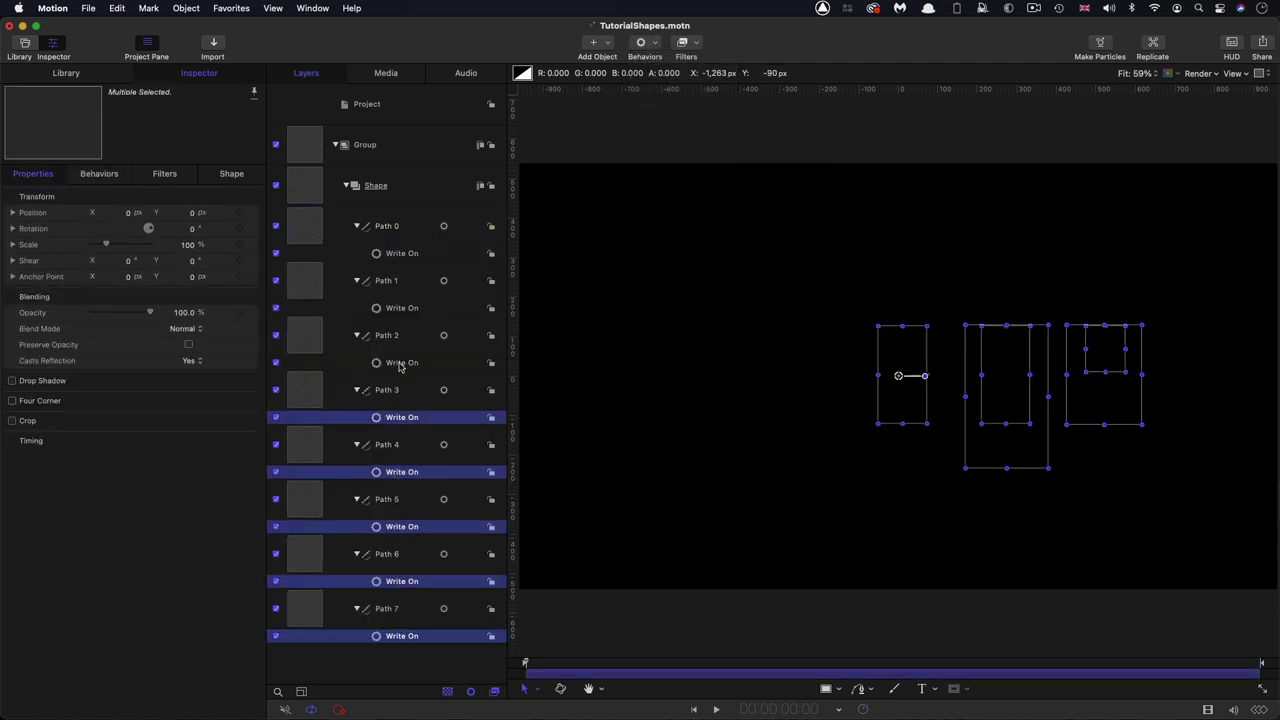
pyautogui.keyDown('super'); pyautogui.click(402, 362); pyautogui.keyUp('super')
pyautogui.keyDown('super'); pyautogui.click(402, 308); pyautogui.keyUp('super')
pyautogui.keyDown('super'); pyautogui.click(395, 256); pyautogui.keyUp('super')
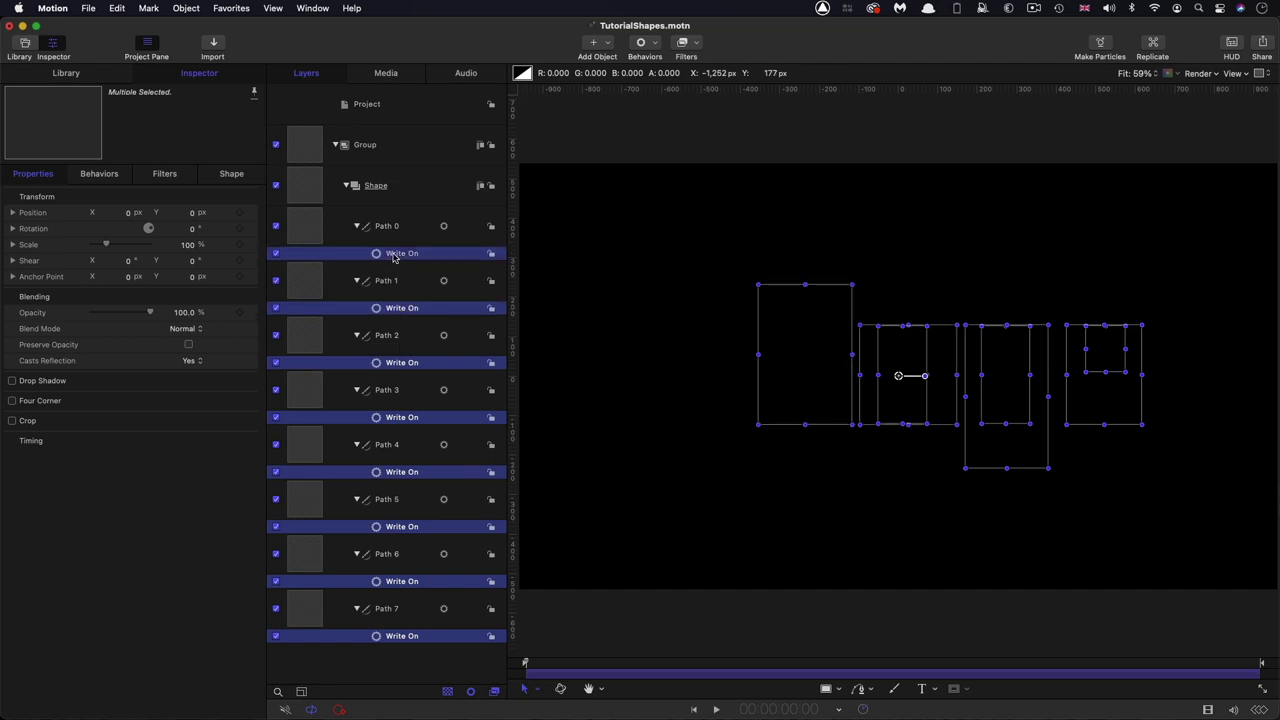
pyautogui.moveTo(833, 665); pyautogui.dragTo(968, 667)
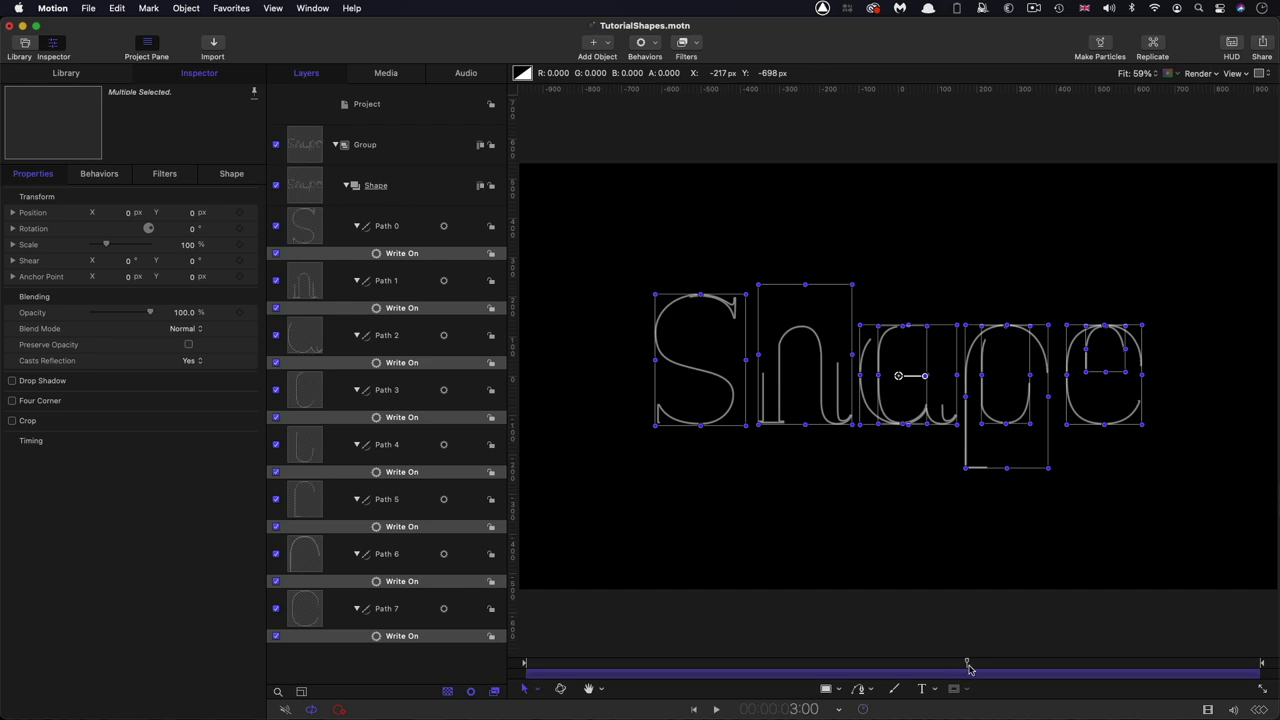
pyautogui.press('o')
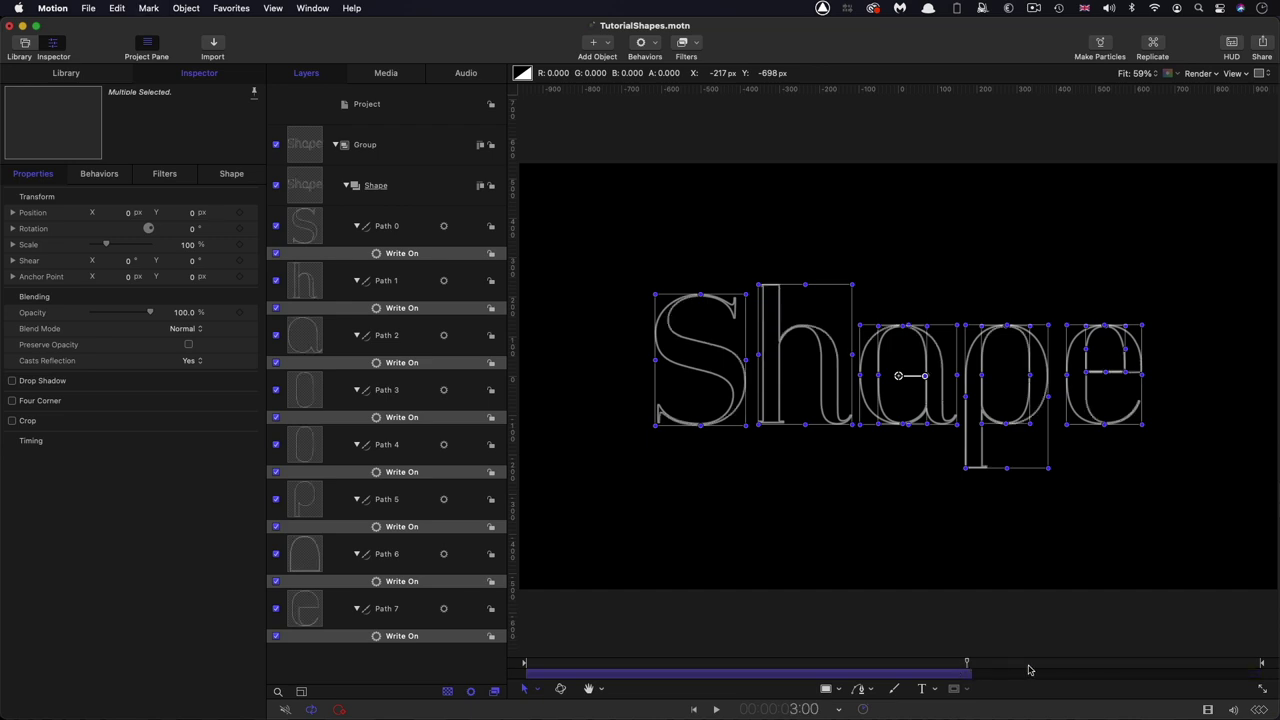
# Step: Play and scrub the timeline to preview the letters writing on
pyautogui.press('space')
pyautogui.press('super+slash')
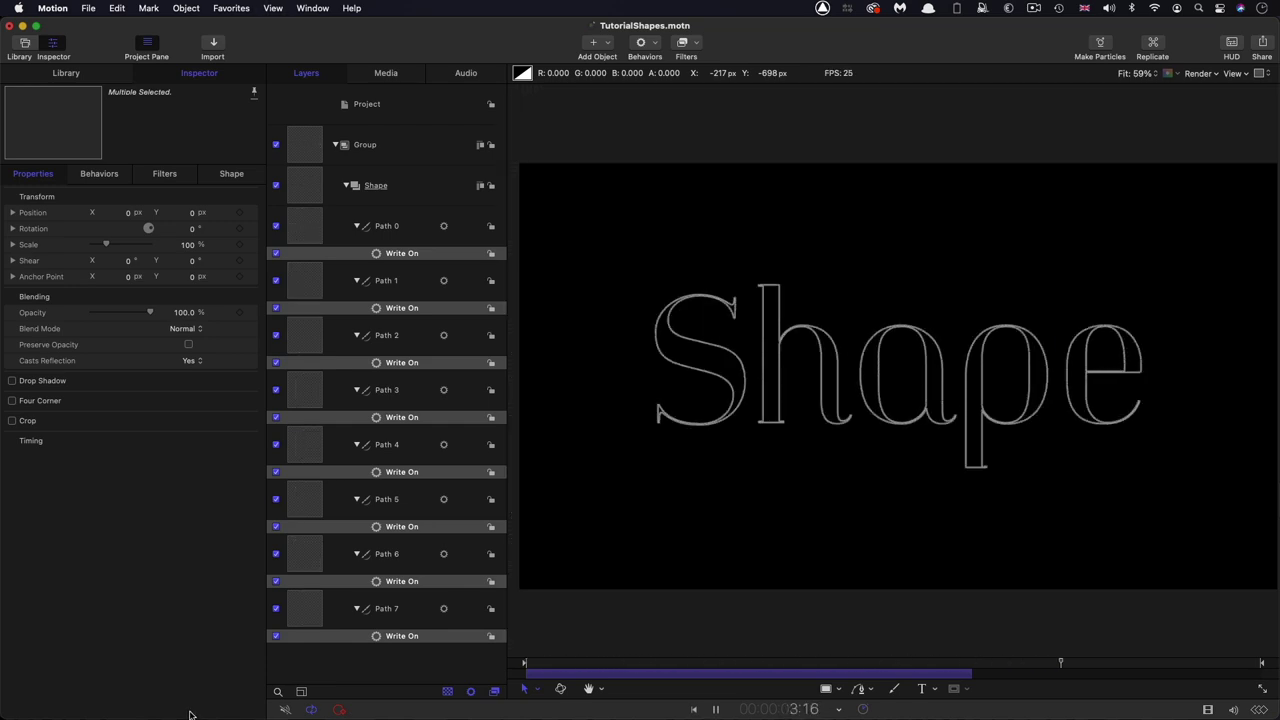
pyautogui.press('space')
pyautogui.moveTo(814, 663)
pyautogui.mouseDown()
pyautogui.moveTo(391, 674)
pyautogui.moveTo(949, 685)
pyautogui.mouseUp()
# Step: Apply a Fill filter to the Shape layer and set its colour to green
pyautogui.click(467, 679)
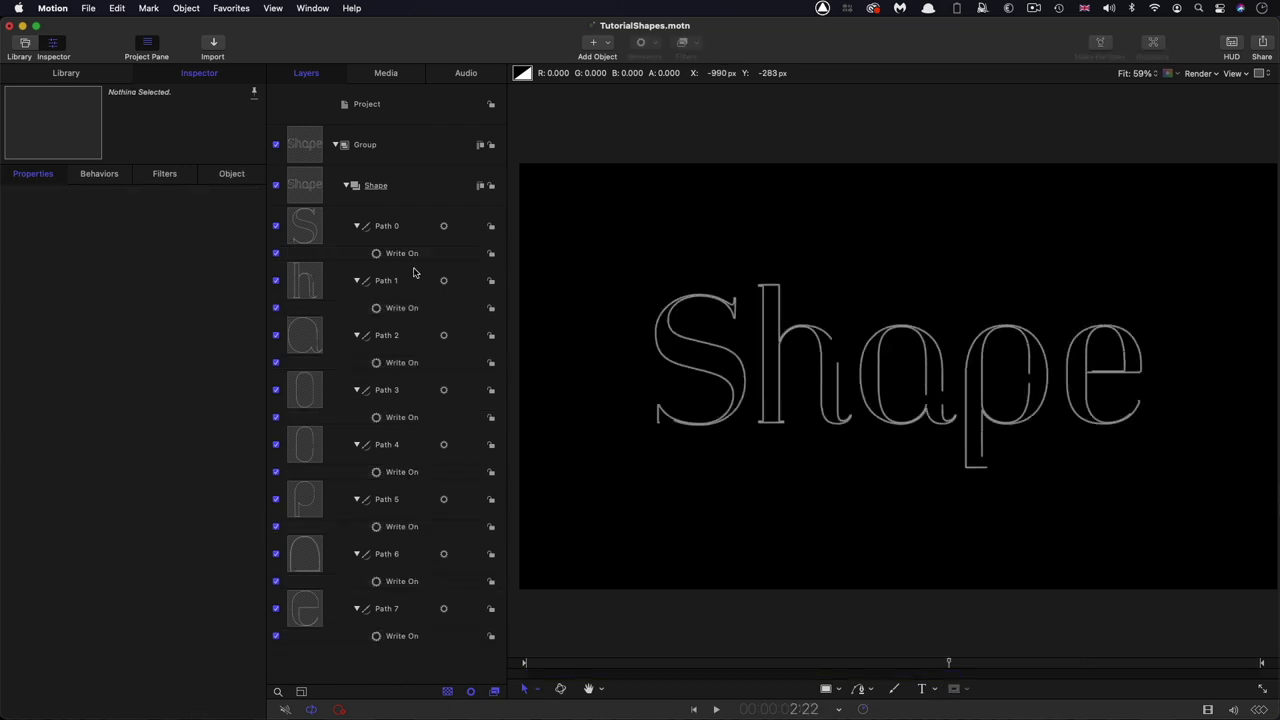
pyautogui.click(306, 185)
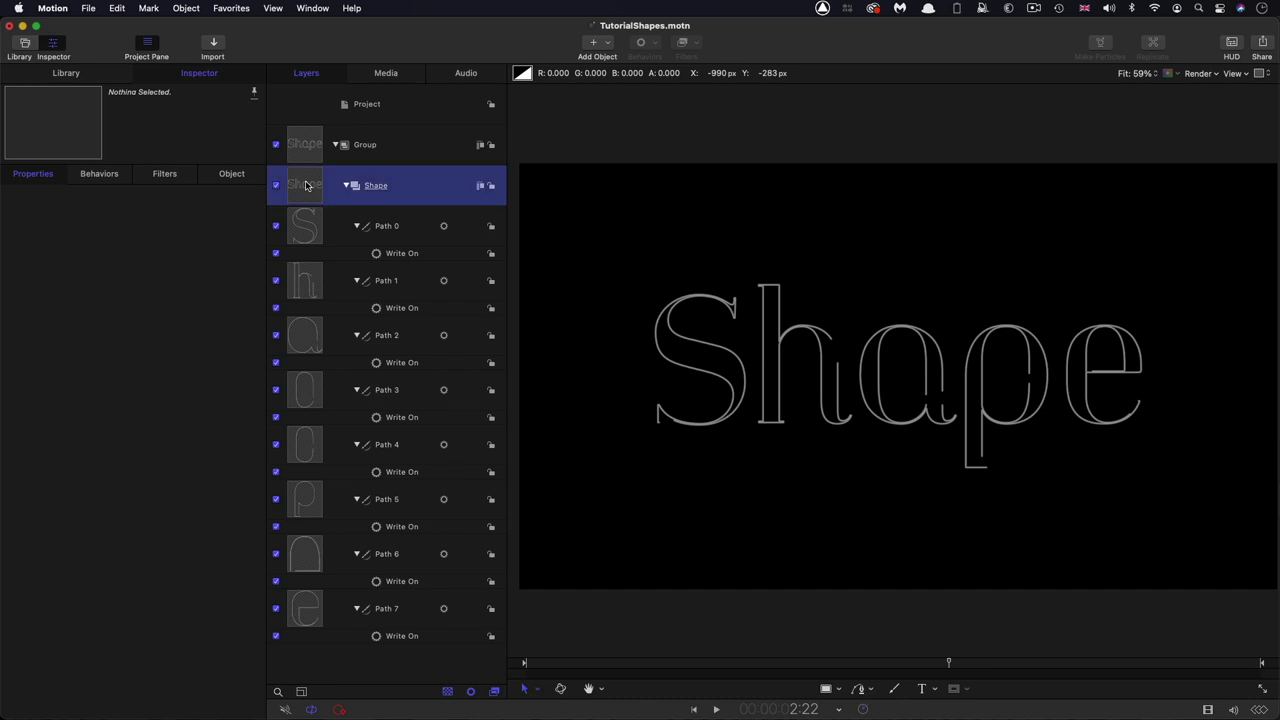
pyautogui.click(698, 42)
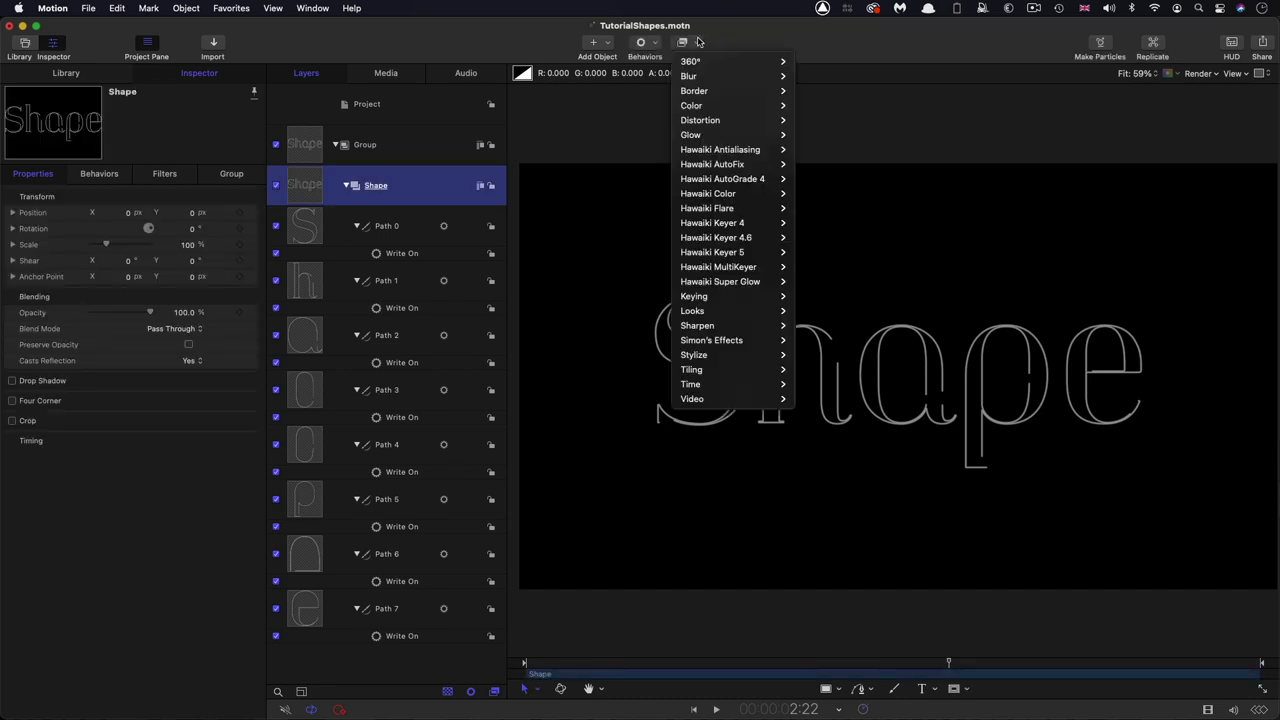
pyautogui.moveTo(714, 357)
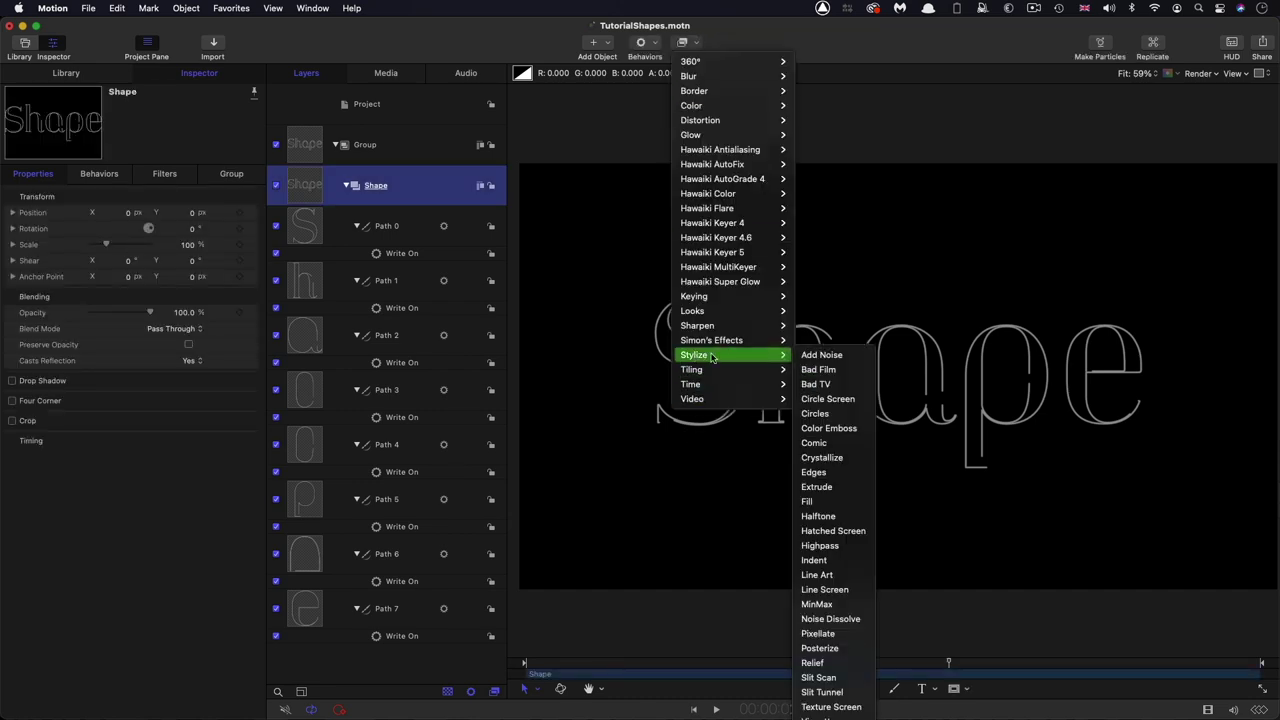
pyautogui.click(812, 501)
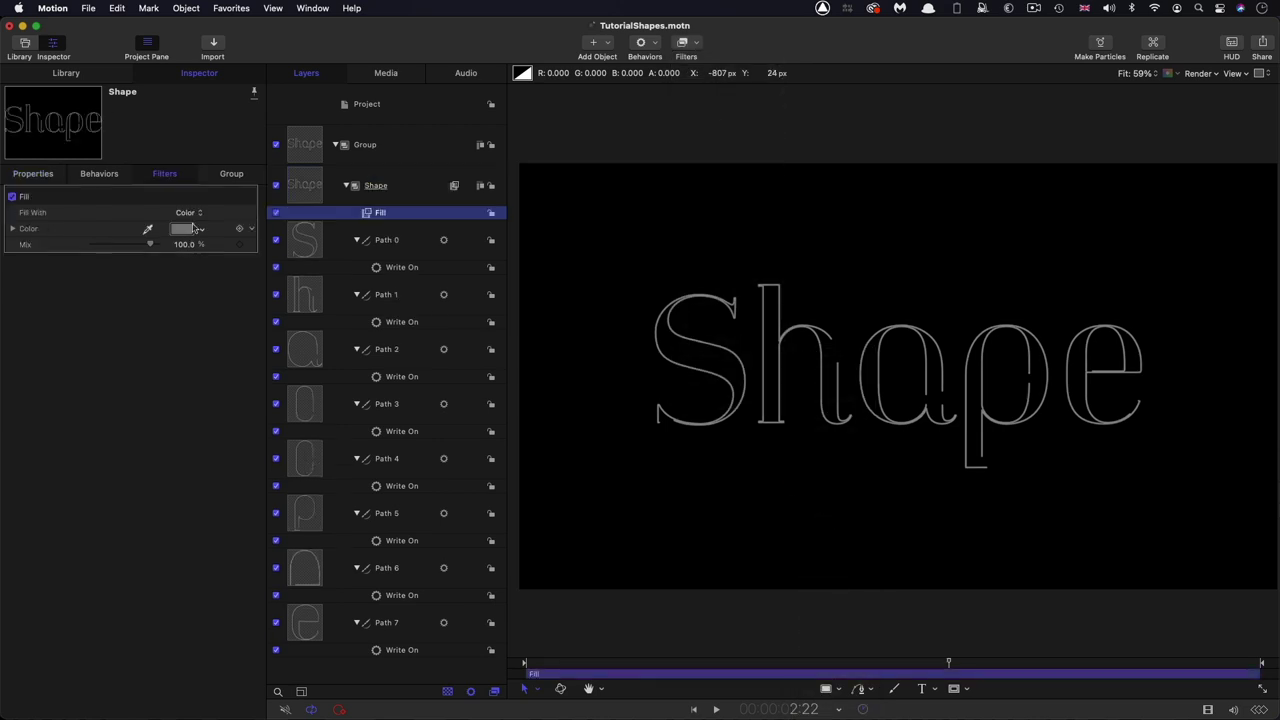
pyautogui.click(181, 229)
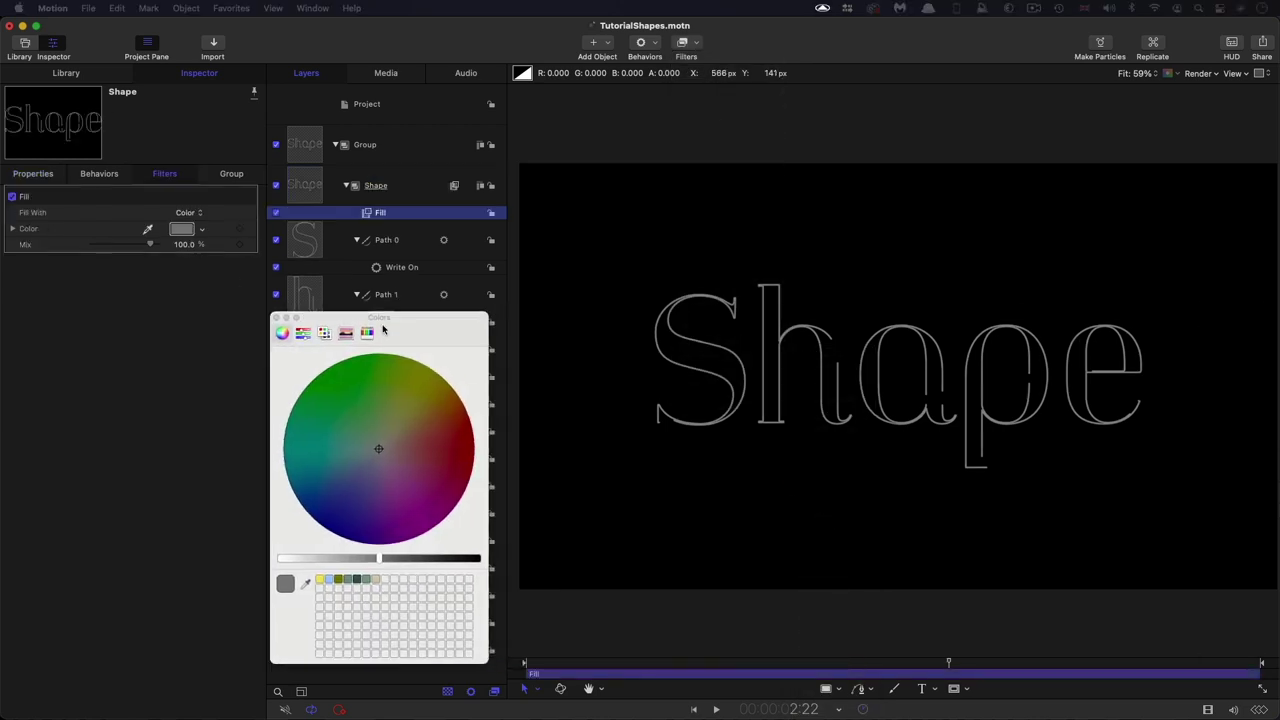
pyautogui.moveTo(169, 440); pyautogui.dragTo(151, 421)
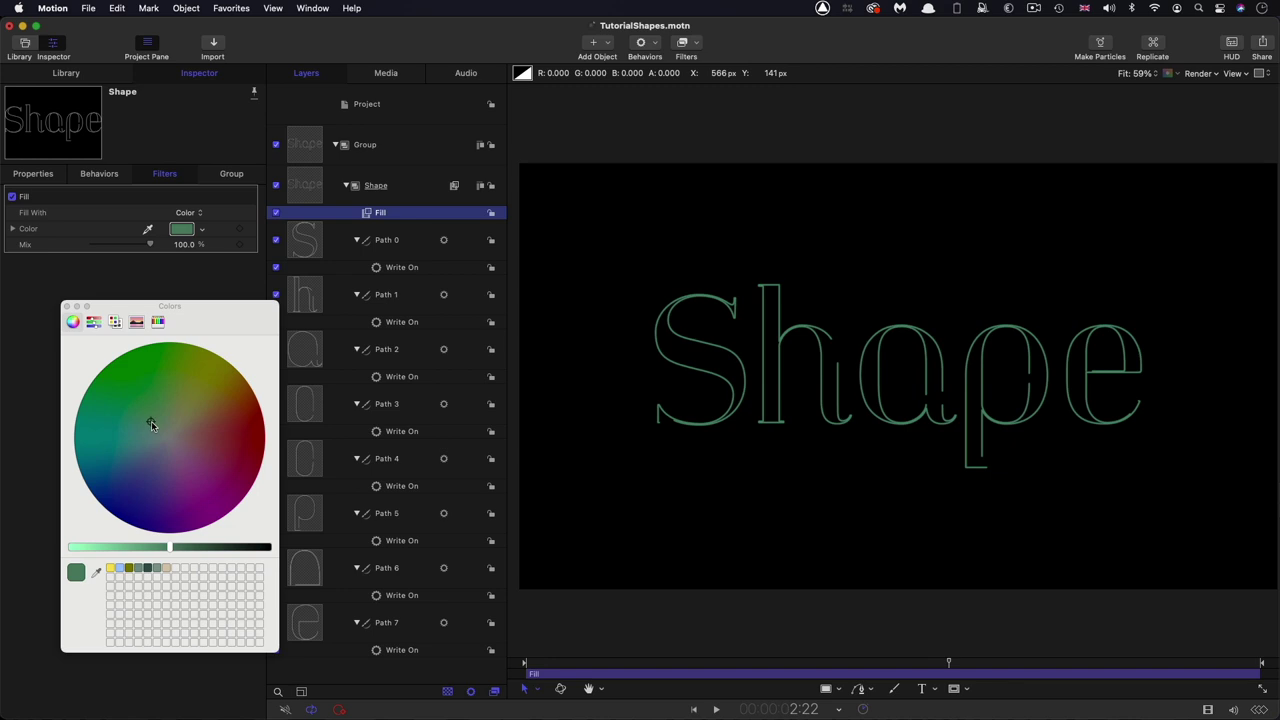
pyautogui.click(68, 308)
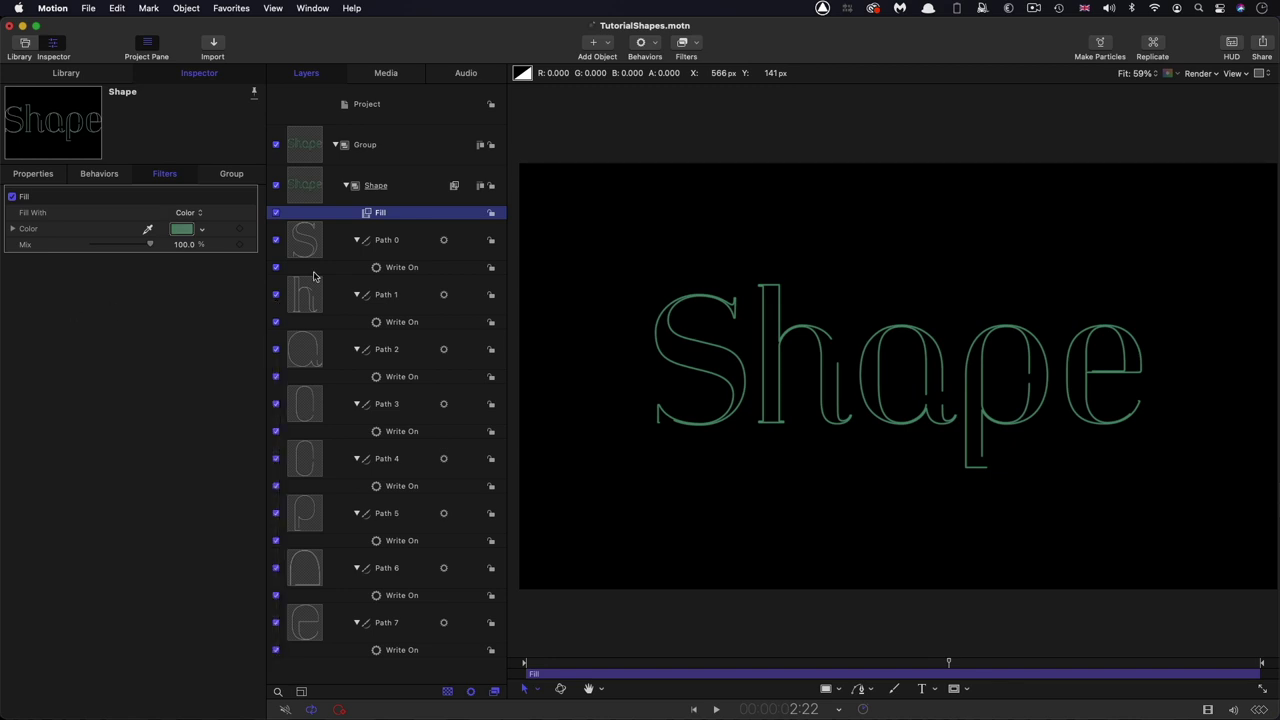
# Step: Duplicate the Shape layer and set the copy's Z position to 35 px
pyautogui.click(345, 186)
pyautogui.click(303, 184)
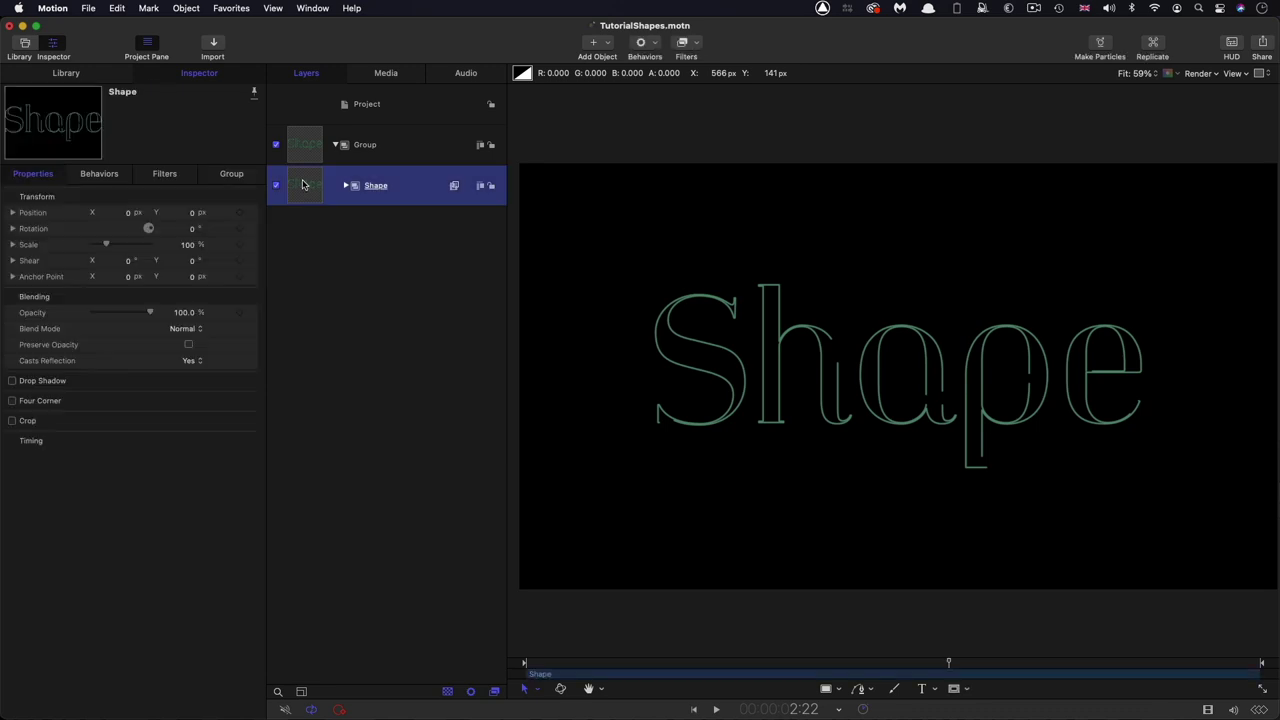
pyautogui.rightClick(303, 184)
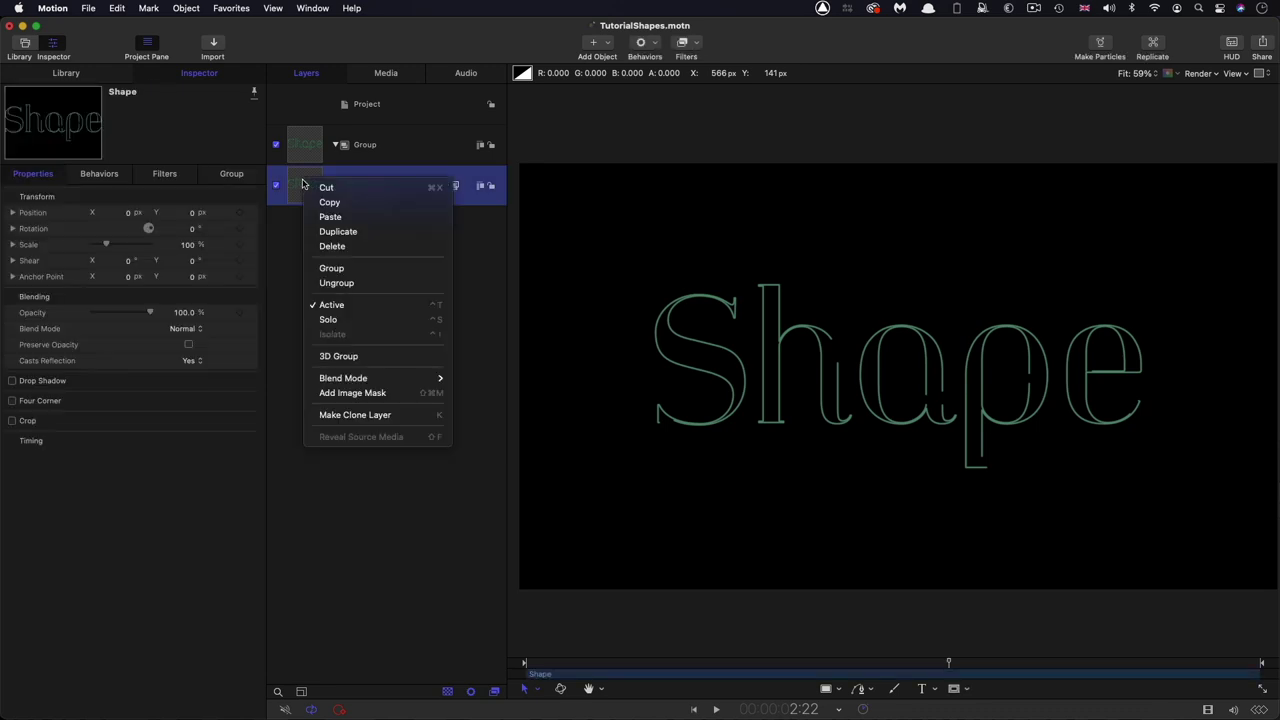
pyautogui.click(334, 233)
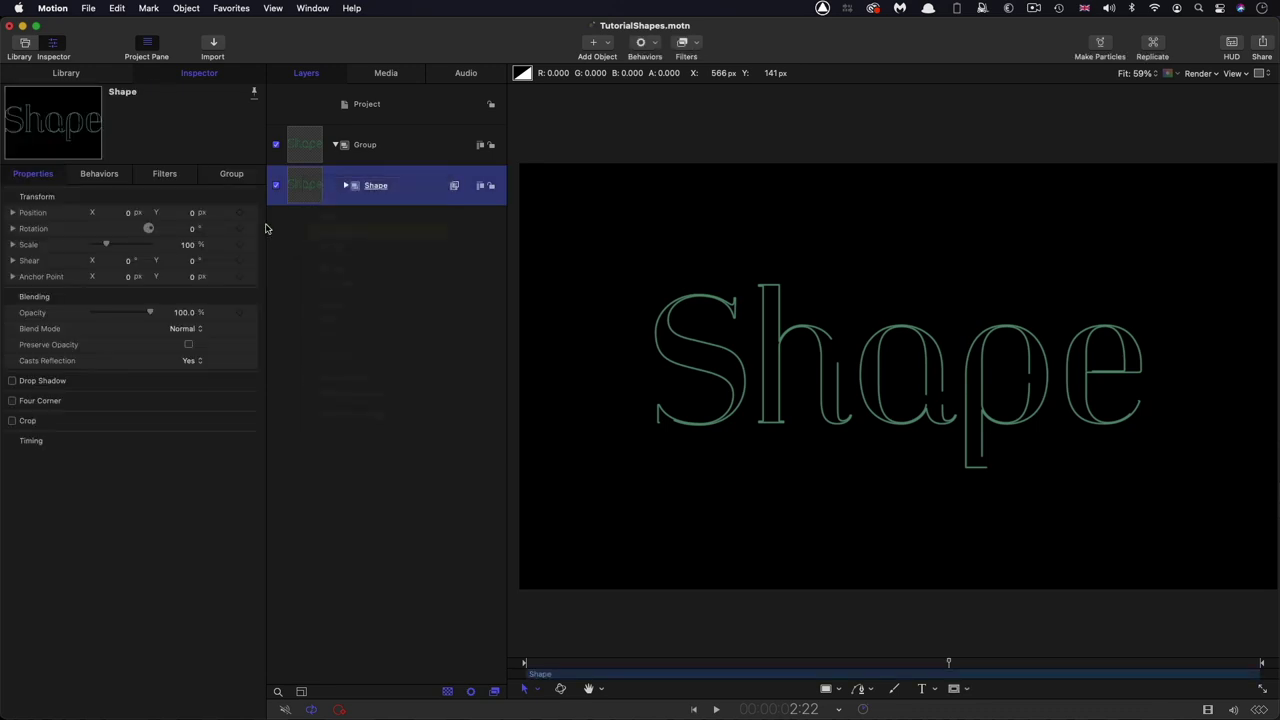
pyautogui.click(33, 174)
pyautogui.click(14, 213)
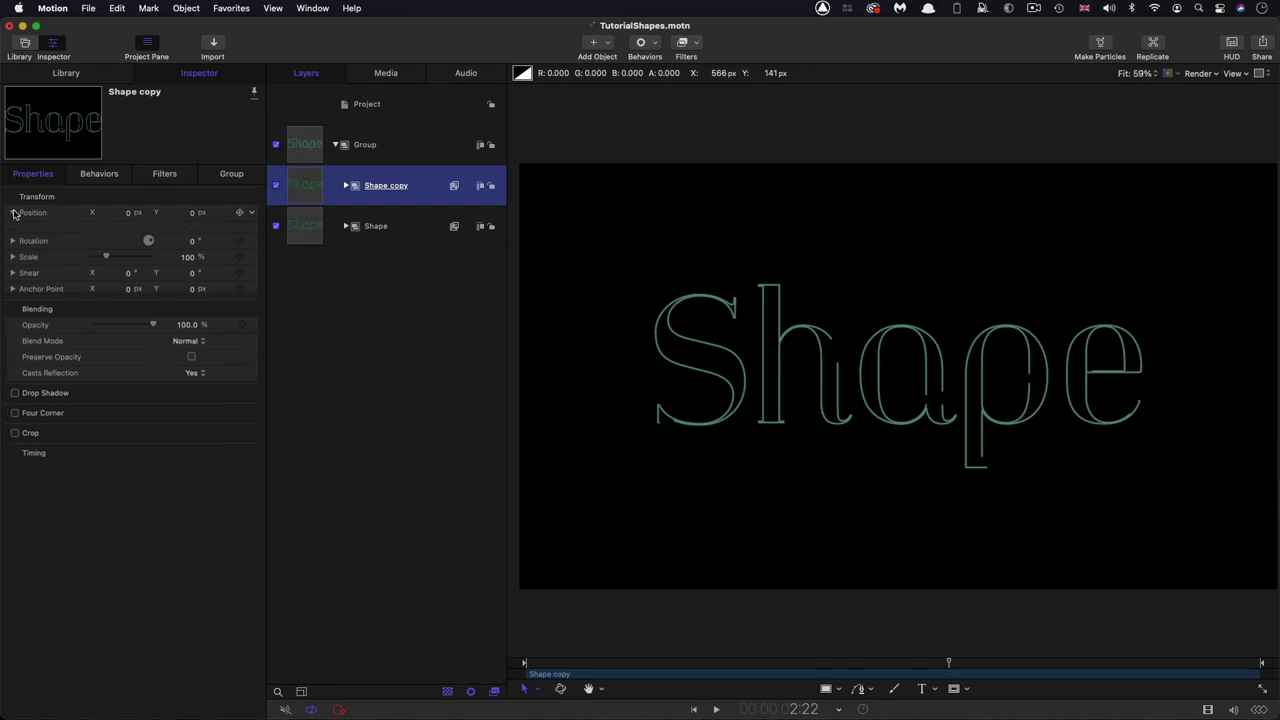
pyautogui.click(194, 261)
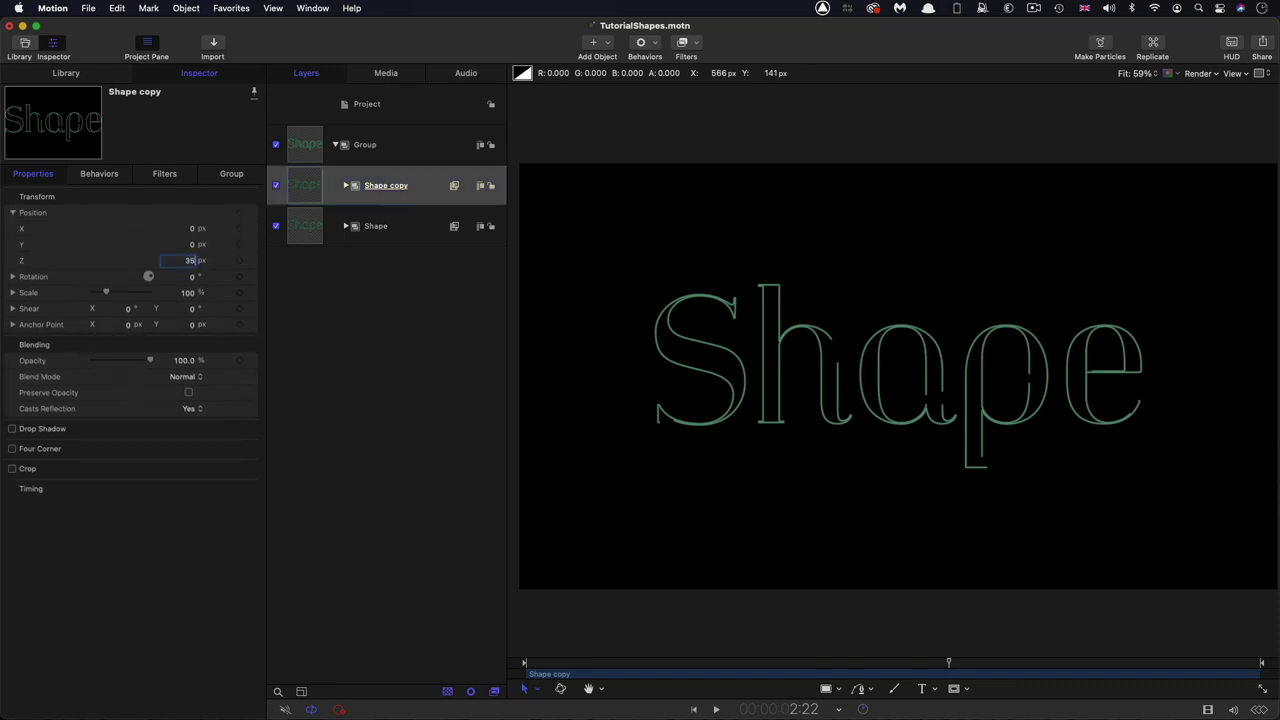
pyautogui.press('Return')
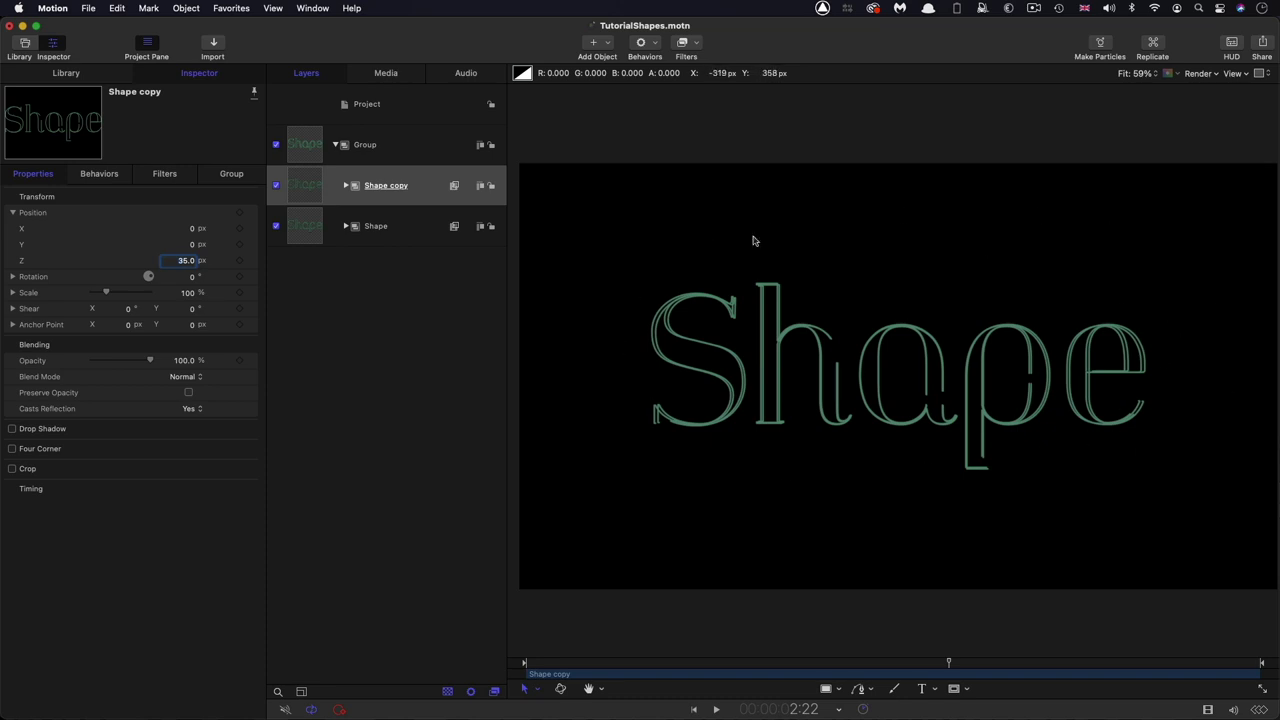
# Step: Duplicate Shape copy and set Shape copy 1's Z position to 70 px
pyautogui.rightClick(298, 184)
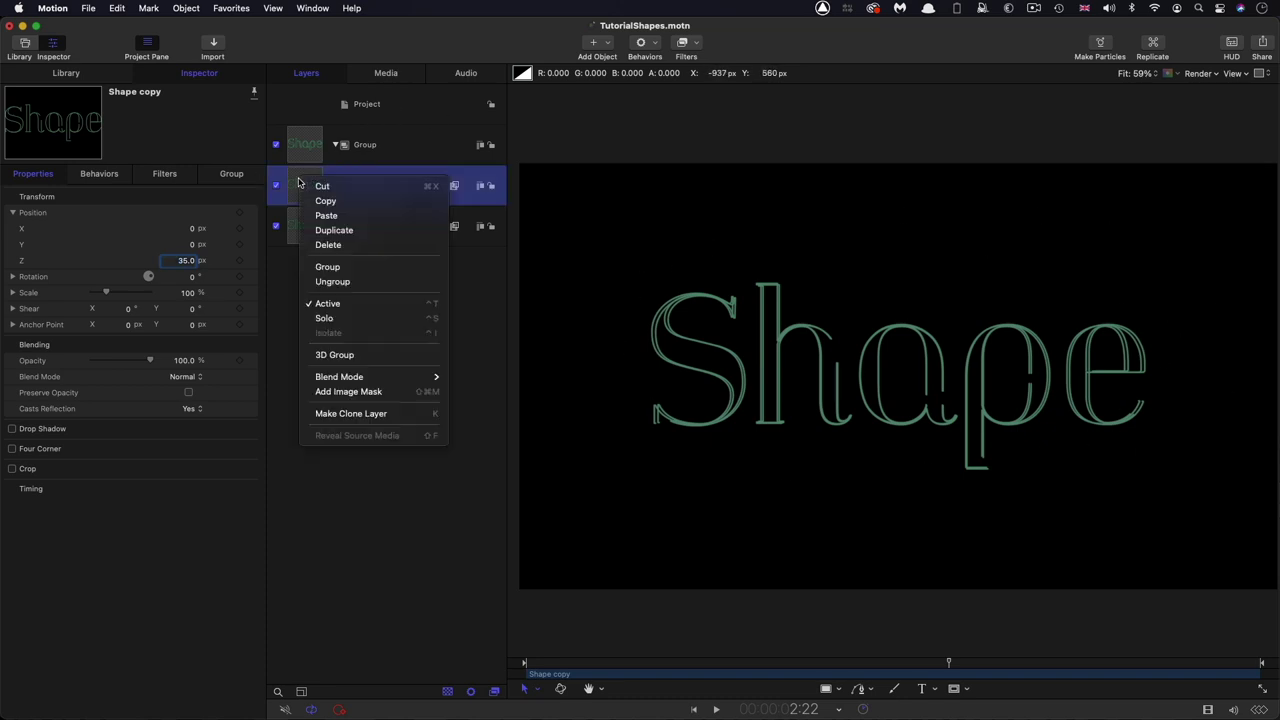
pyautogui.click(329, 230)
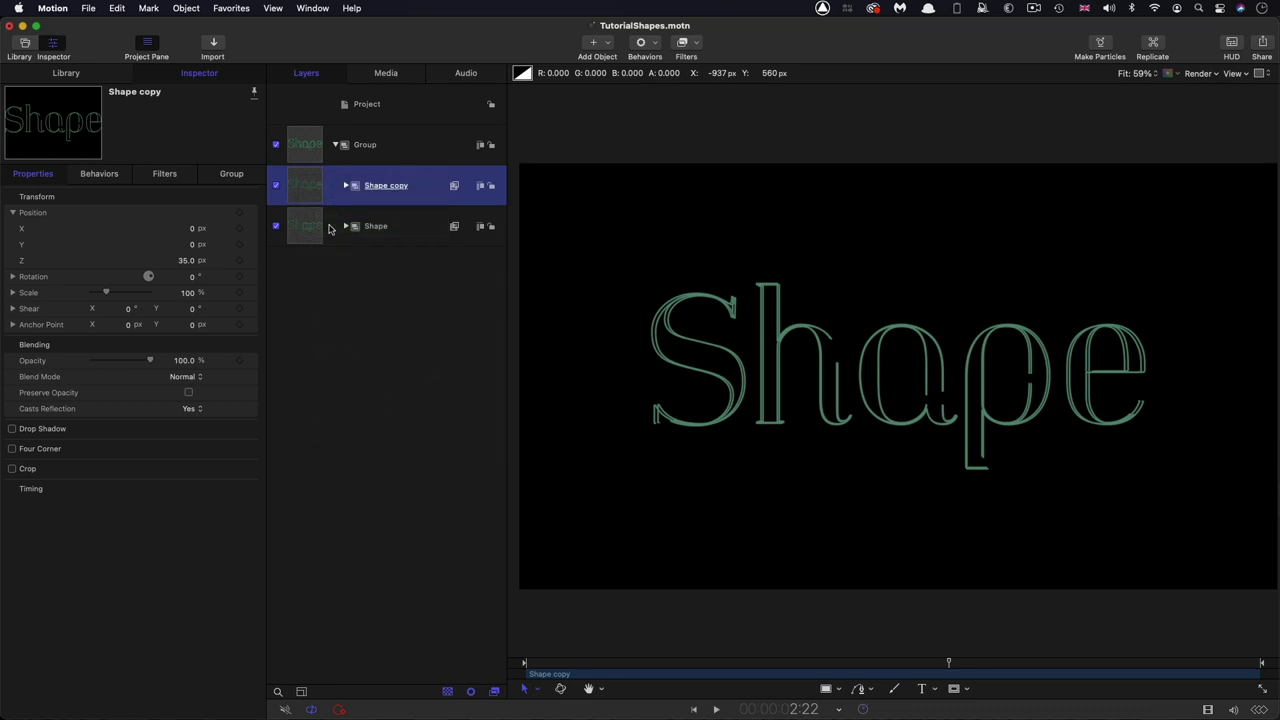
pyautogui.click(36, 174)
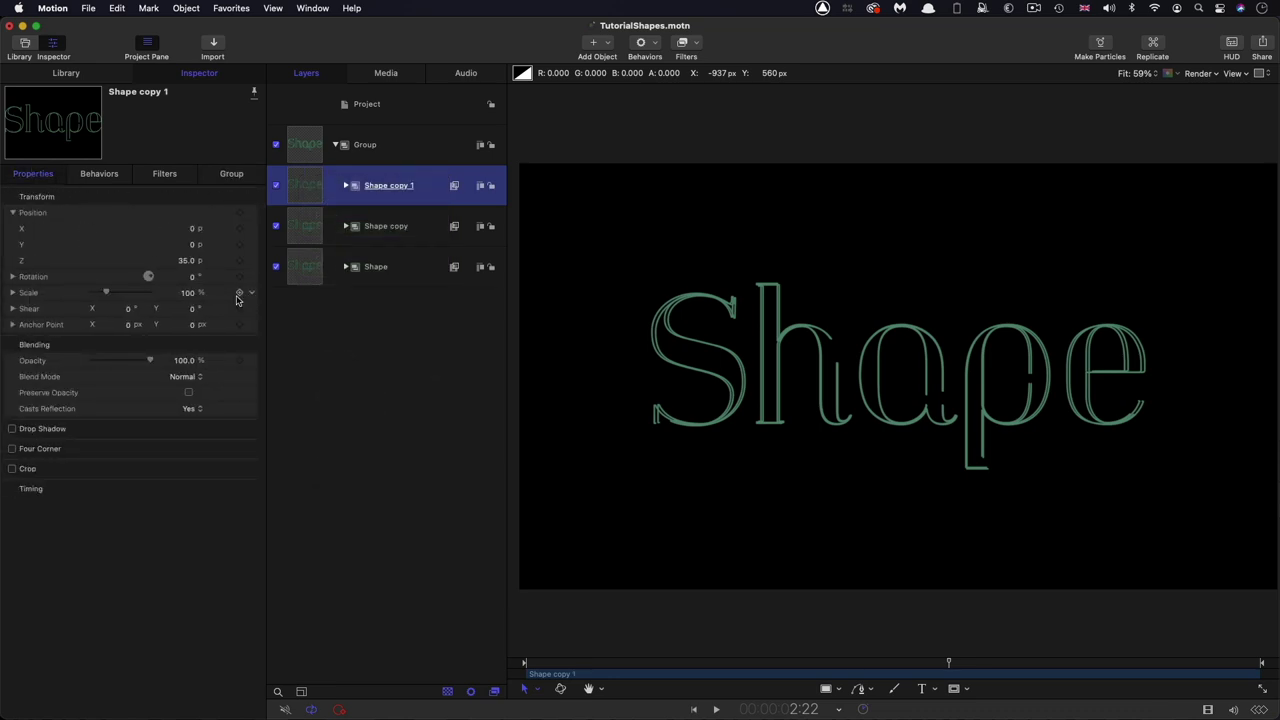
pyautogui.click(190, 260)
pyautogui.press('Return')
pyautogui.click(310, 145)
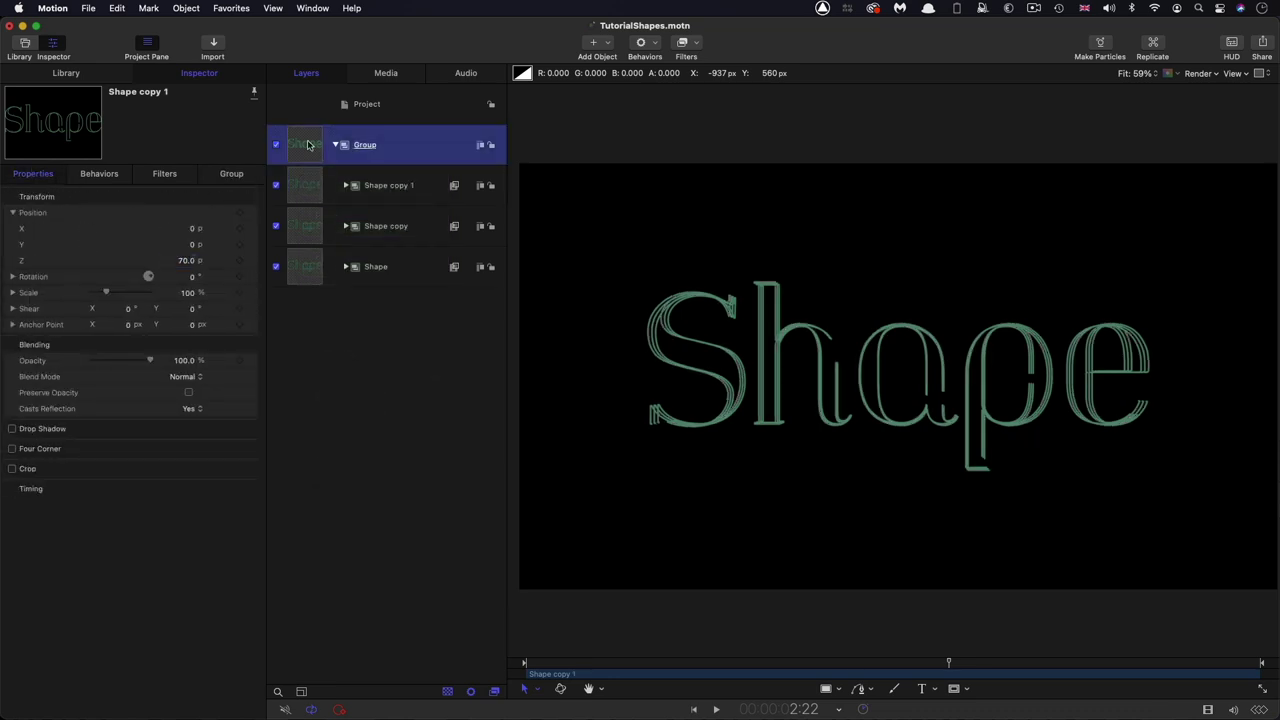
# Step: Set the Group's Type to 3D in the Group tab
pyautogui.click(228, 175)
pyautogui.click(195, 215)
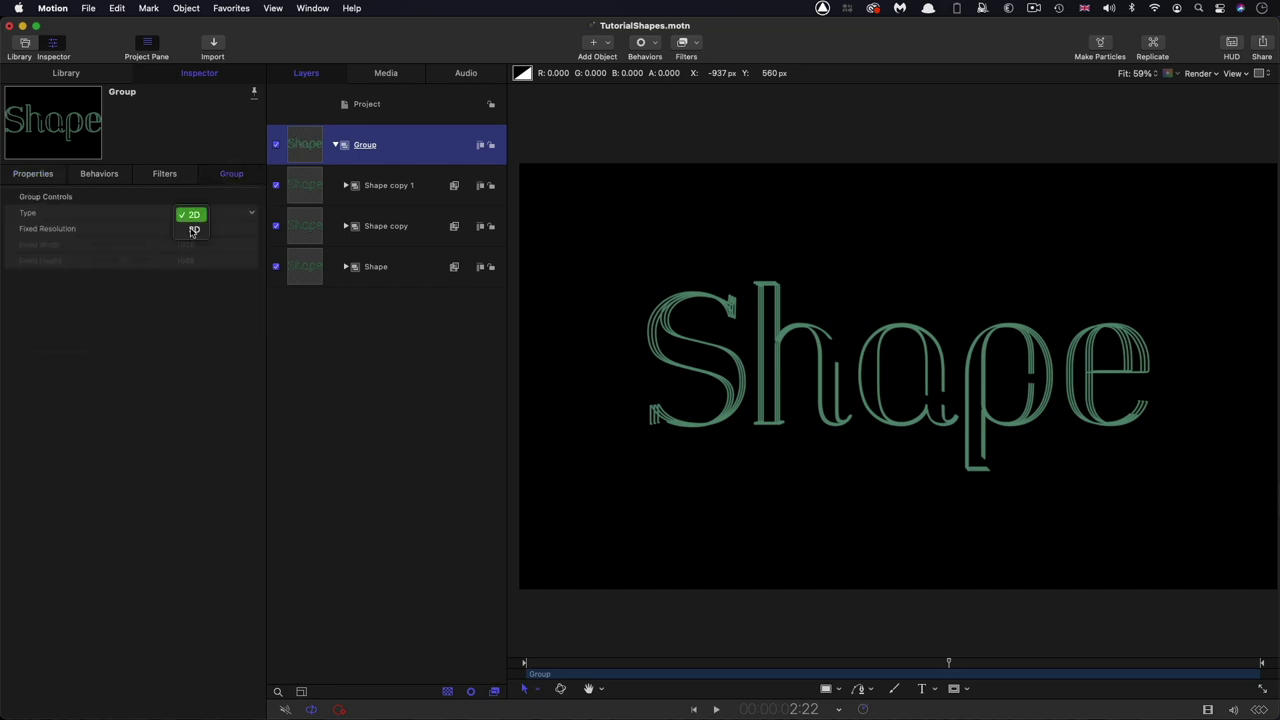
pyautogui.click(192, 228)
# Step: Add a Camera and orbit it so the stacked Shape outlines show their depth
pyautogui.click(607, 42)
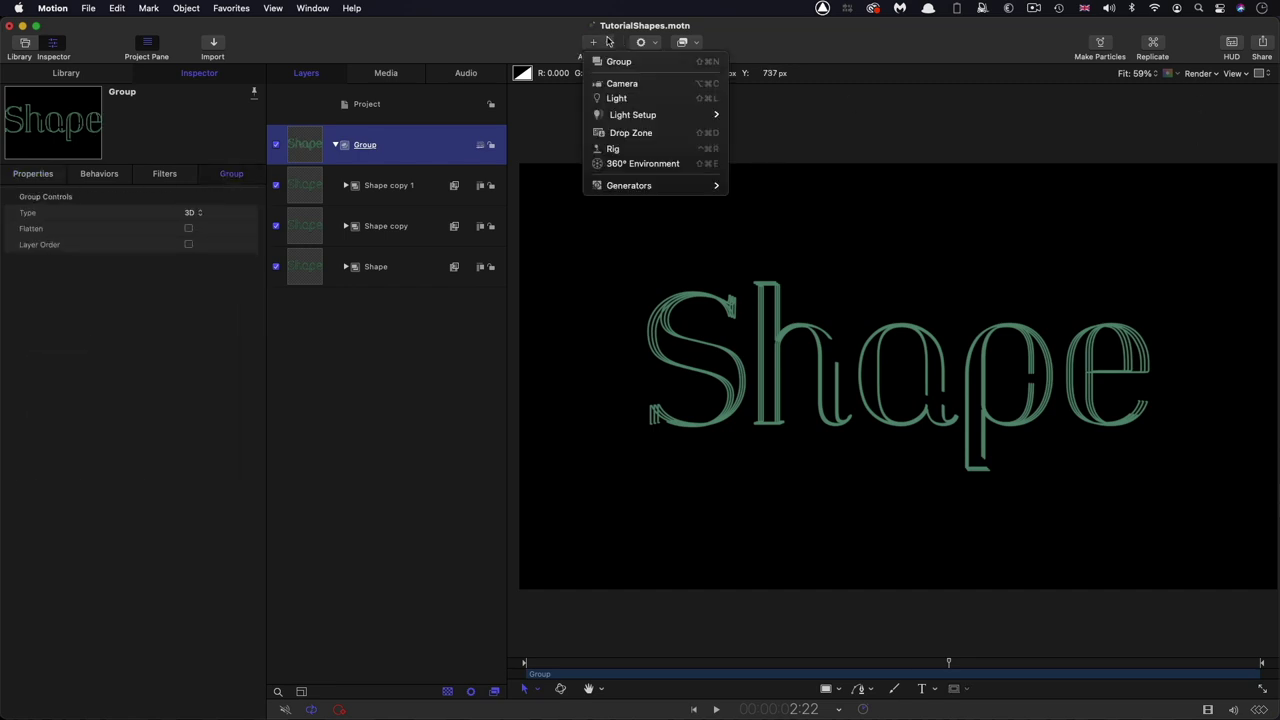
pyautogui.click(618, 84)
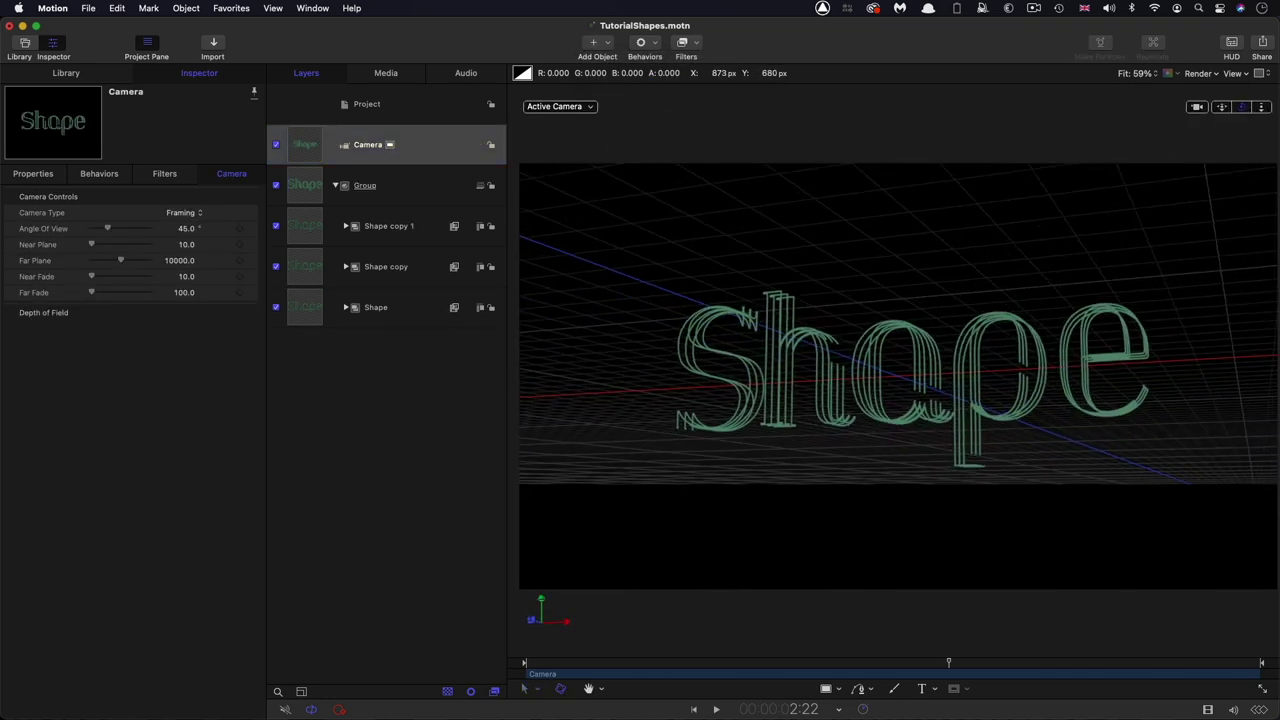
pyautogui.moveTo(1241, 107); pyautogui.dragTo(1205, 108)
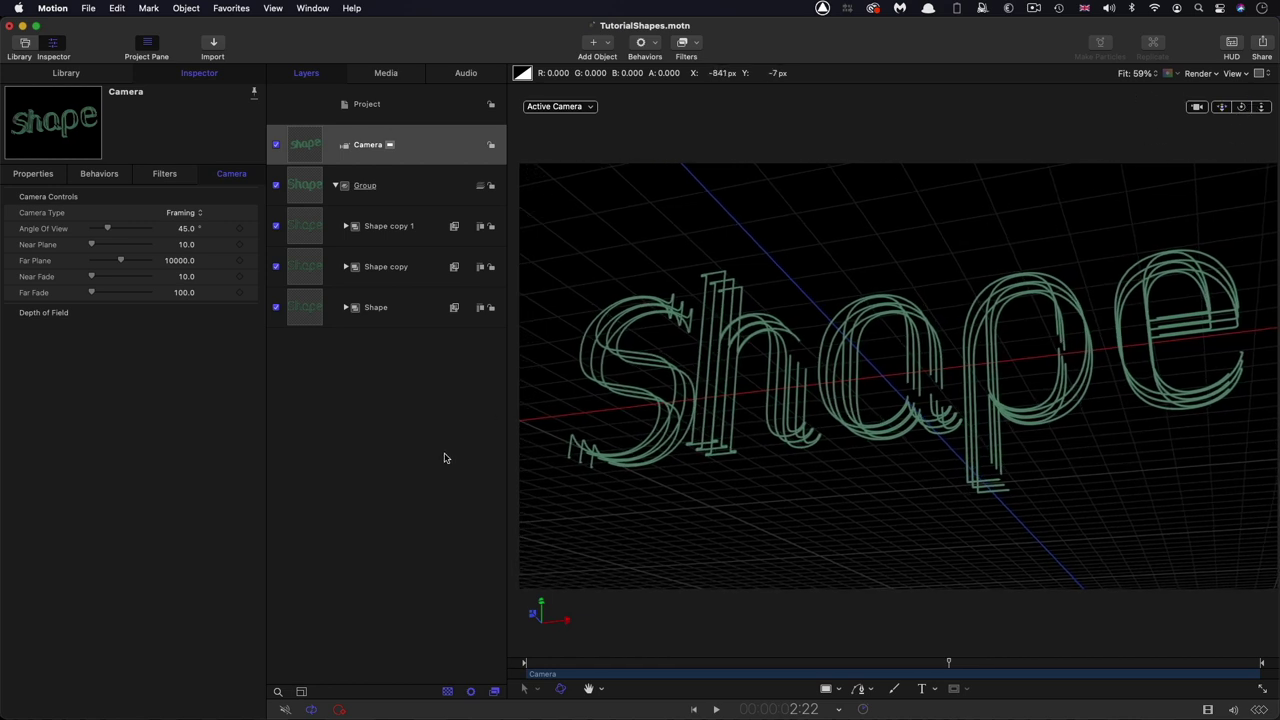
# Step: Color the Shape copy outline's Fill purple in the Colors wheel
pyautogui.click(346, 267)
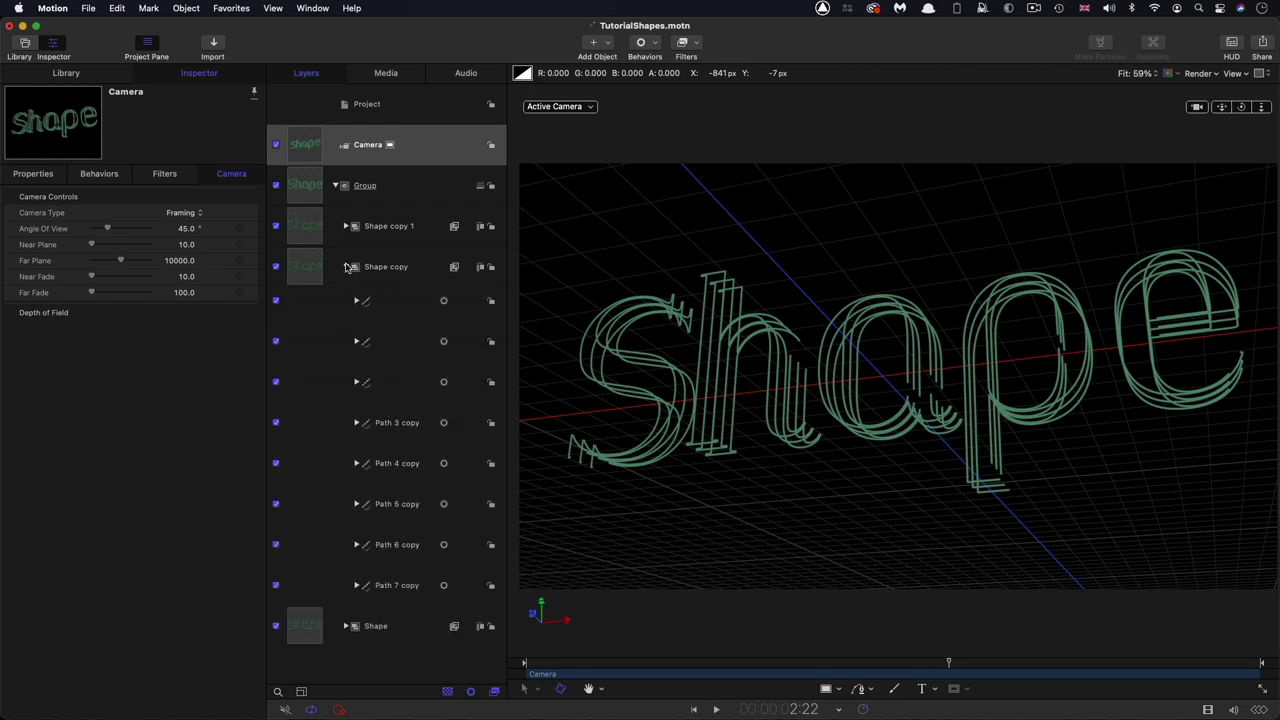
pyautogui.click(379, 296)
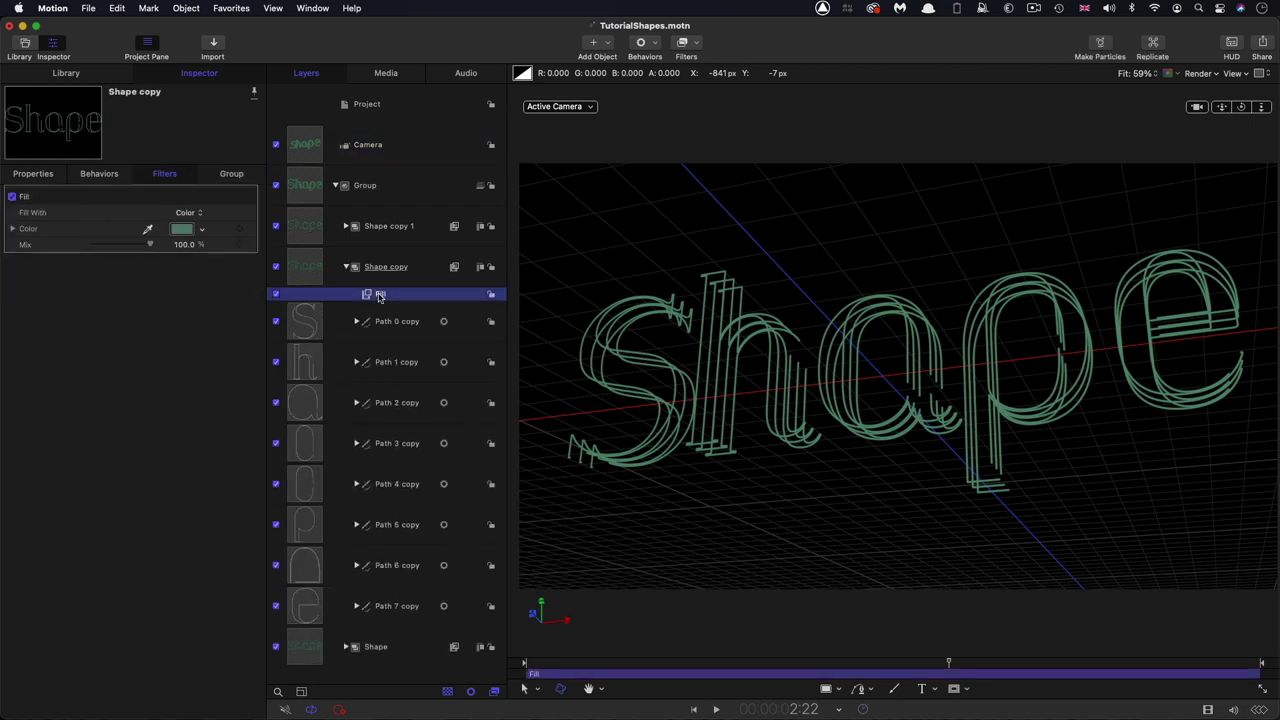
pyautogui.click(181, 229)
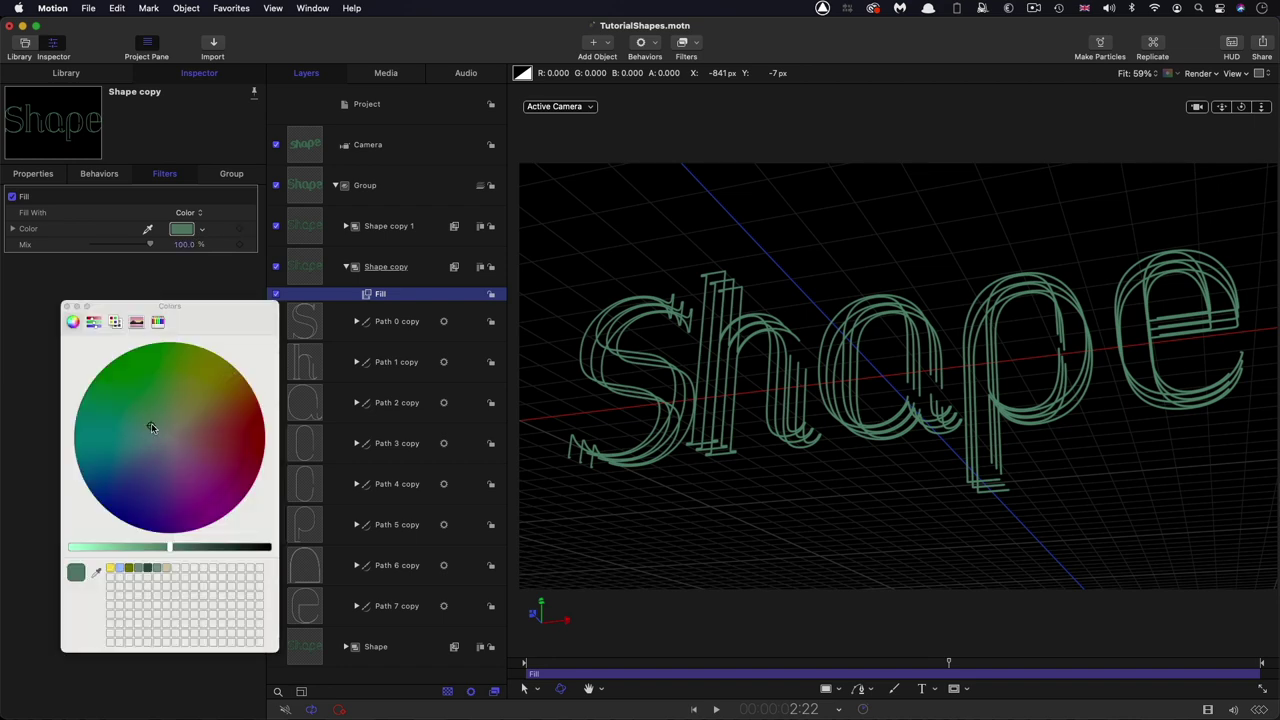
pyautogui.moveTo(163, 443); pyautogui.dragTo(181, 460)
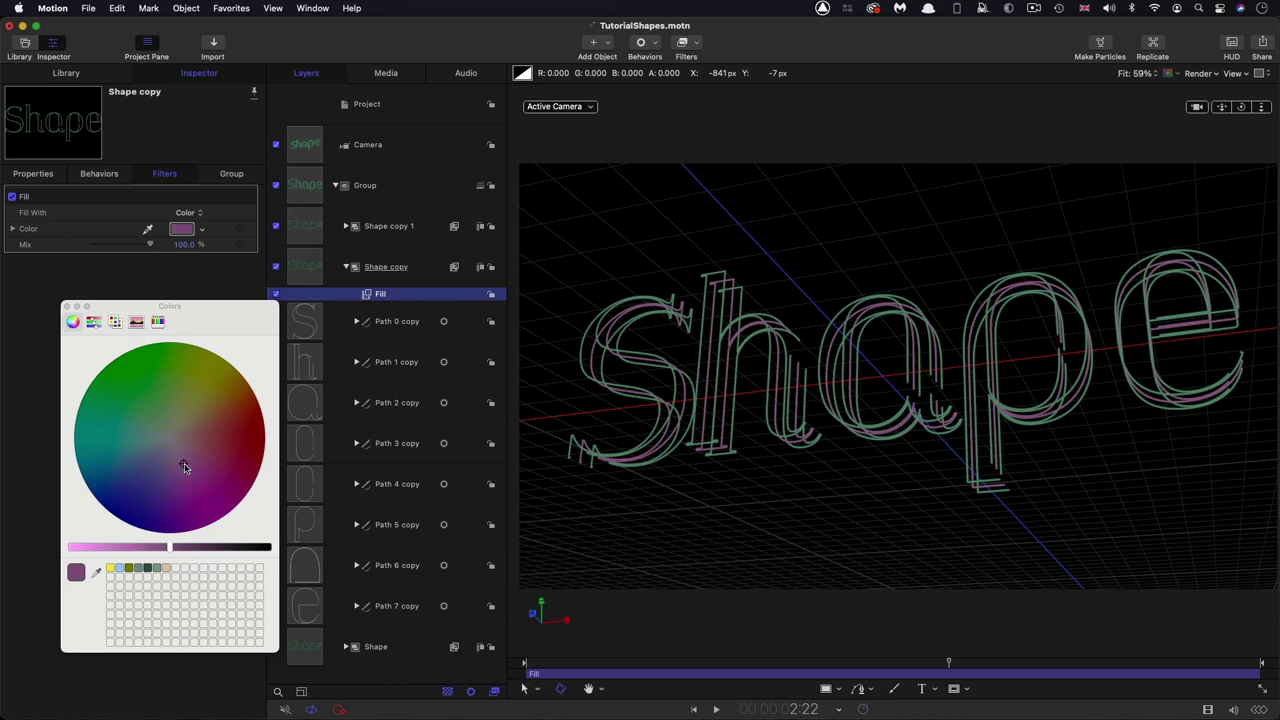
# Step: Color the Shape copy 1 outline's Fill a greyish olive, then close the Colors window
pyautogui.click(344, 228)
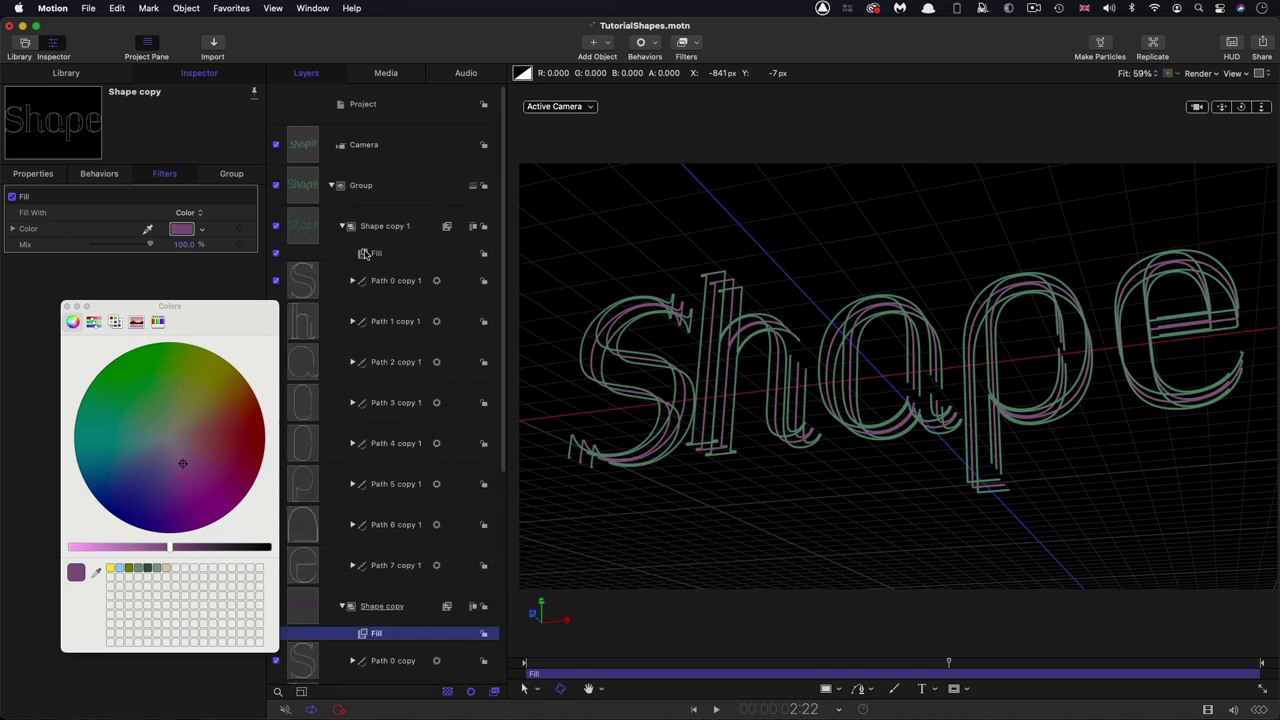
pyautogui.click(366, 253)
pyautogui.moveTo(181, 466); pyautogui.dragTo(191, 420)
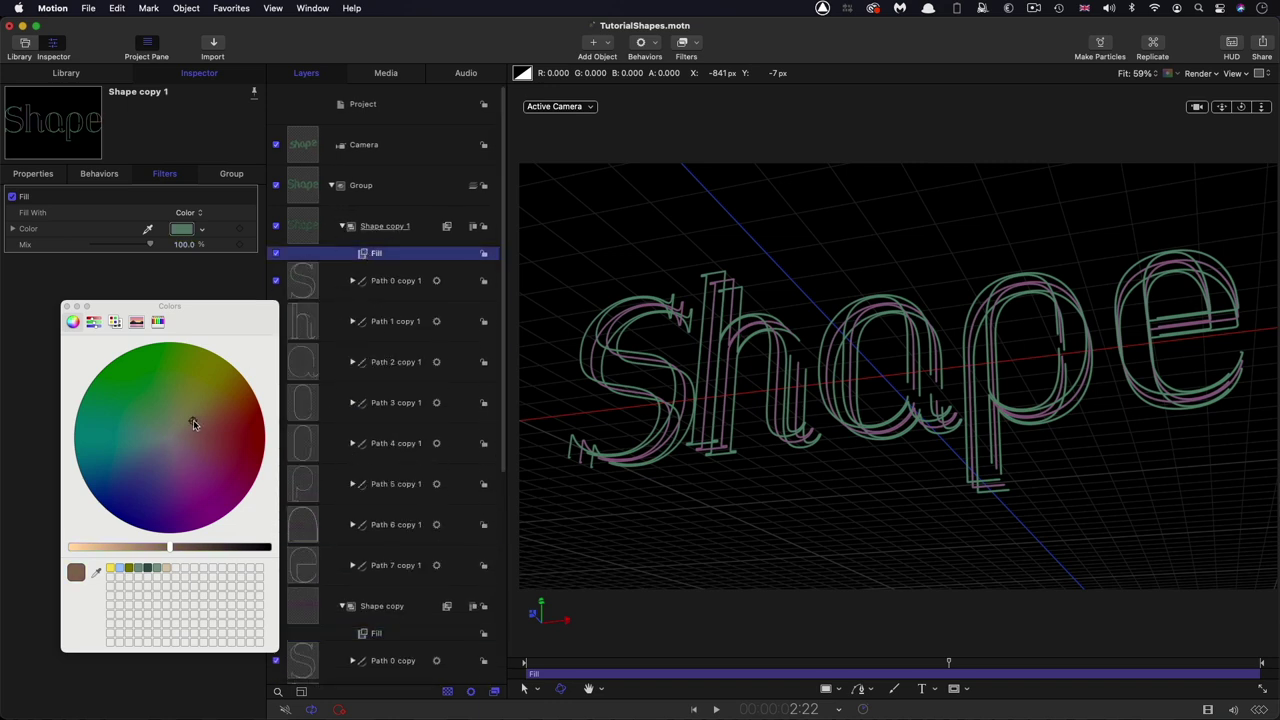
pyautogui.moveTo(209, 370)
pyautogui.mouseDown()
pyautogui.moveTo(150, 425)
pyautogui.moveTo(201, 412)
pyautogui.mouseUp()
pyautogui.click(66, 306)
# Step: Add a Directional Blur to the Group with Amount 1000 and Angle 110°
pyautogui.click(306, 186)
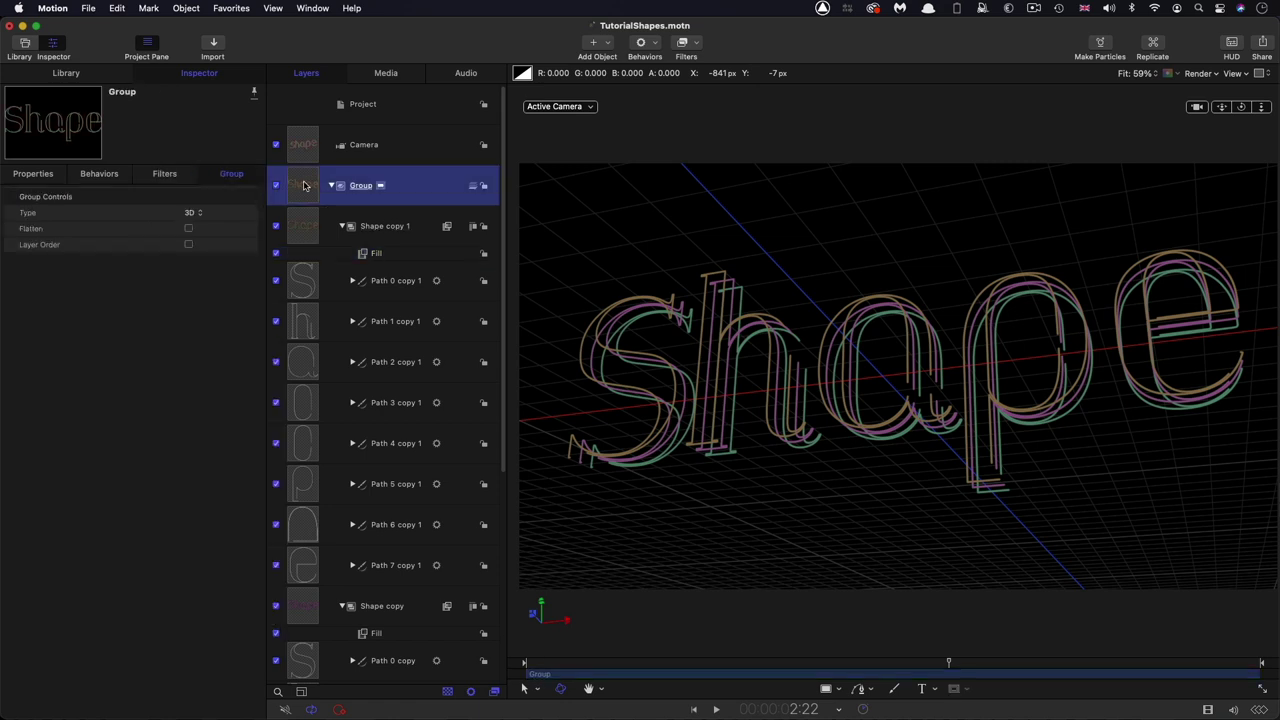
pyautogui.click(697, 42)
pyautogui.moveTo(689, 78)
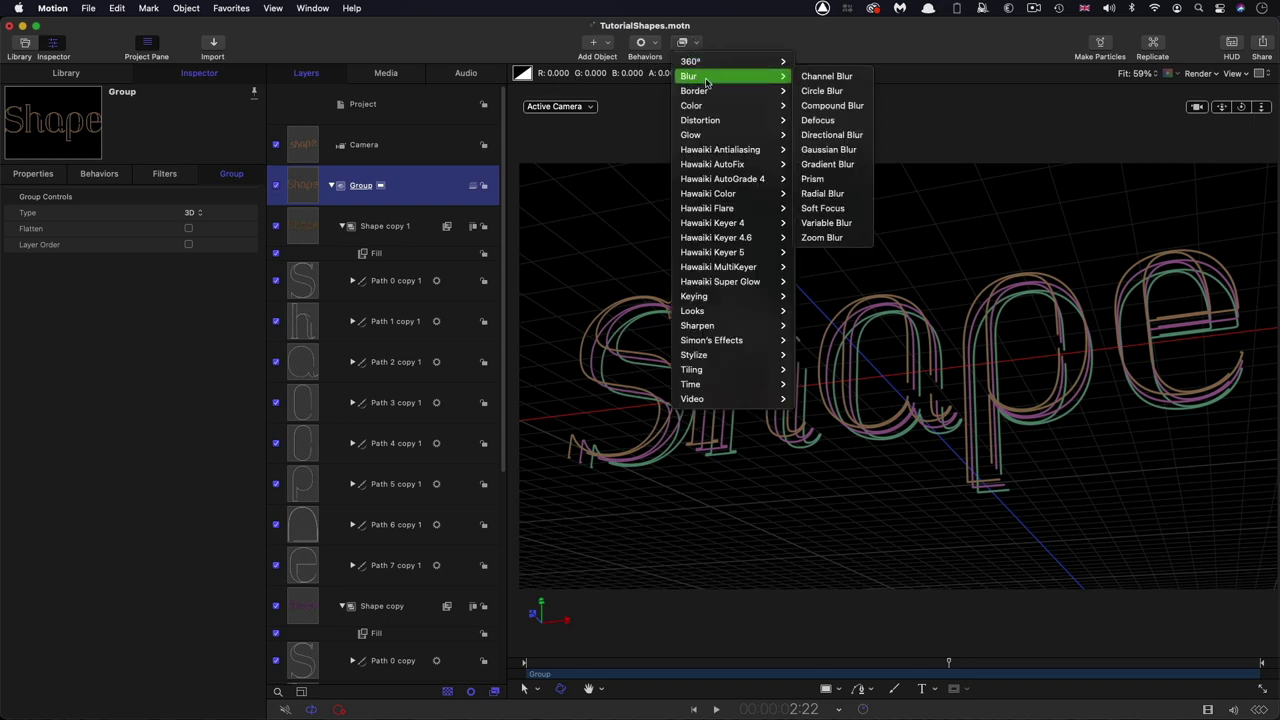
pyautogui.click(830, 135)
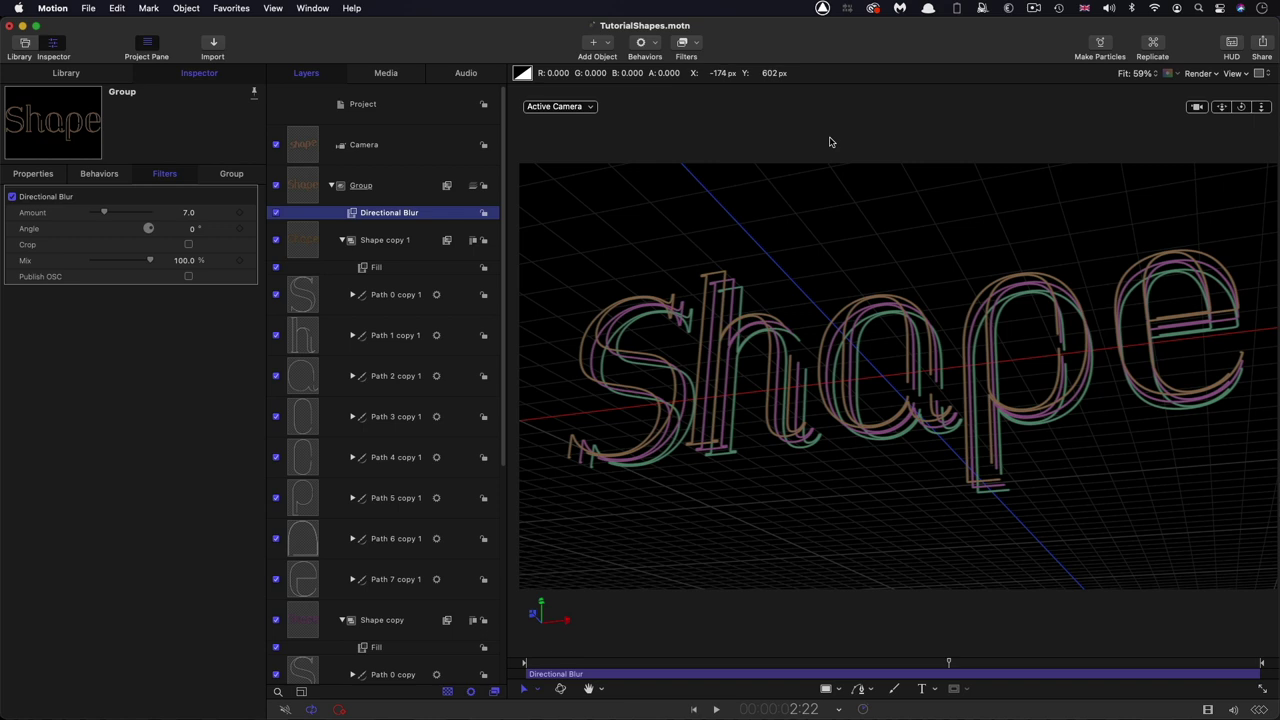
pyautogui.click(190, 215)
pyautogui.write('10')
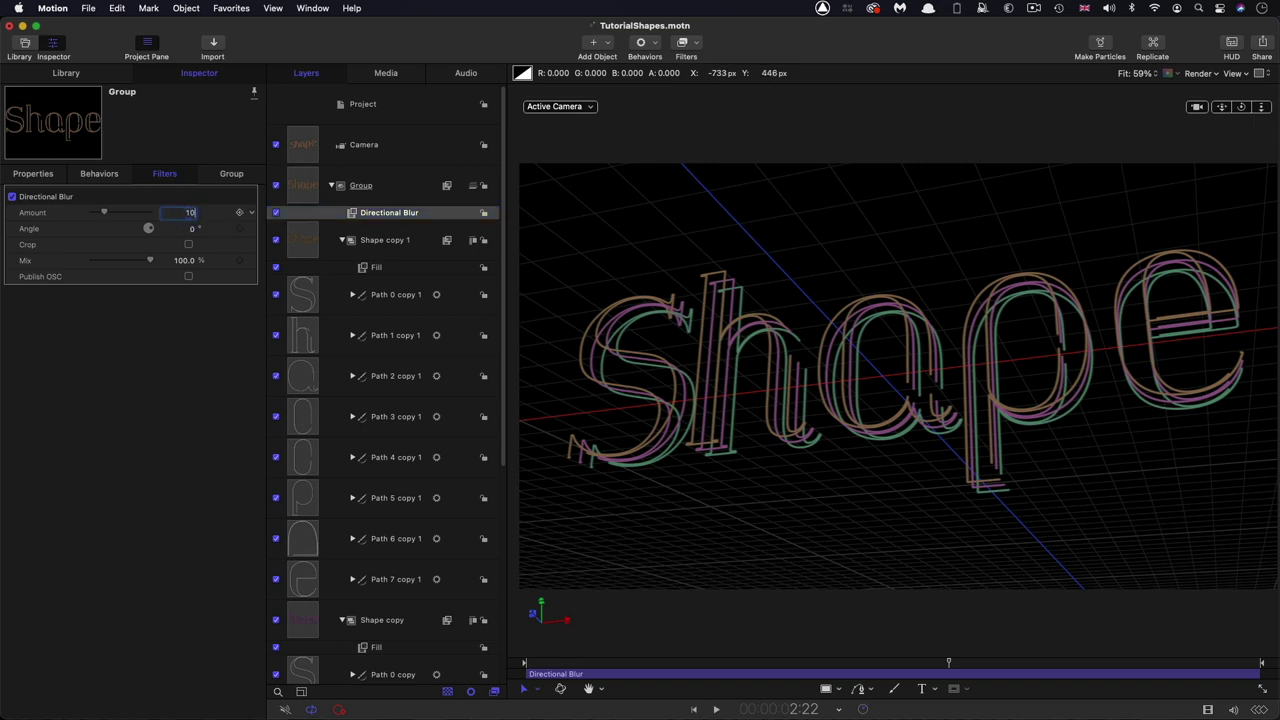
pyautogui.write('00')
pyautogui.press('Tab')
pyautogui.write('110')
pyautogui.press('Return')
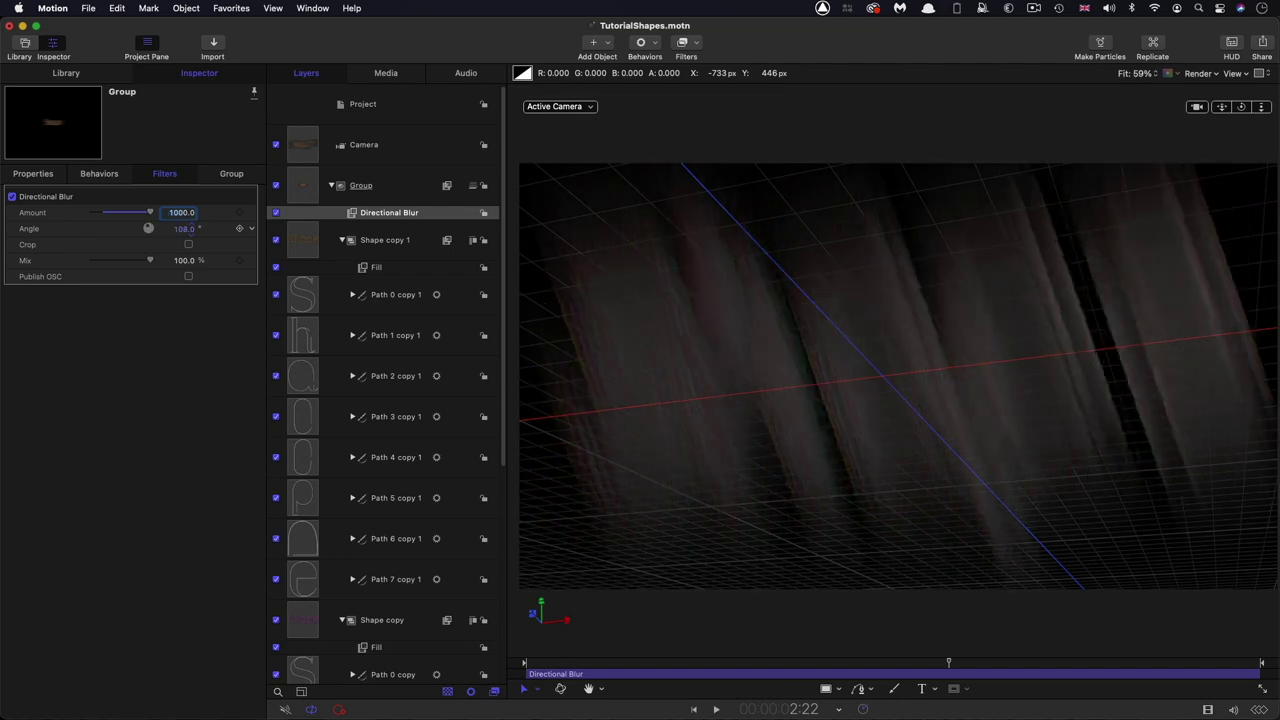
# Step: Set the blur Mix to 40%, adjust the Angle, and raise the Amount to 1500
pyautogui.click(185, 261)
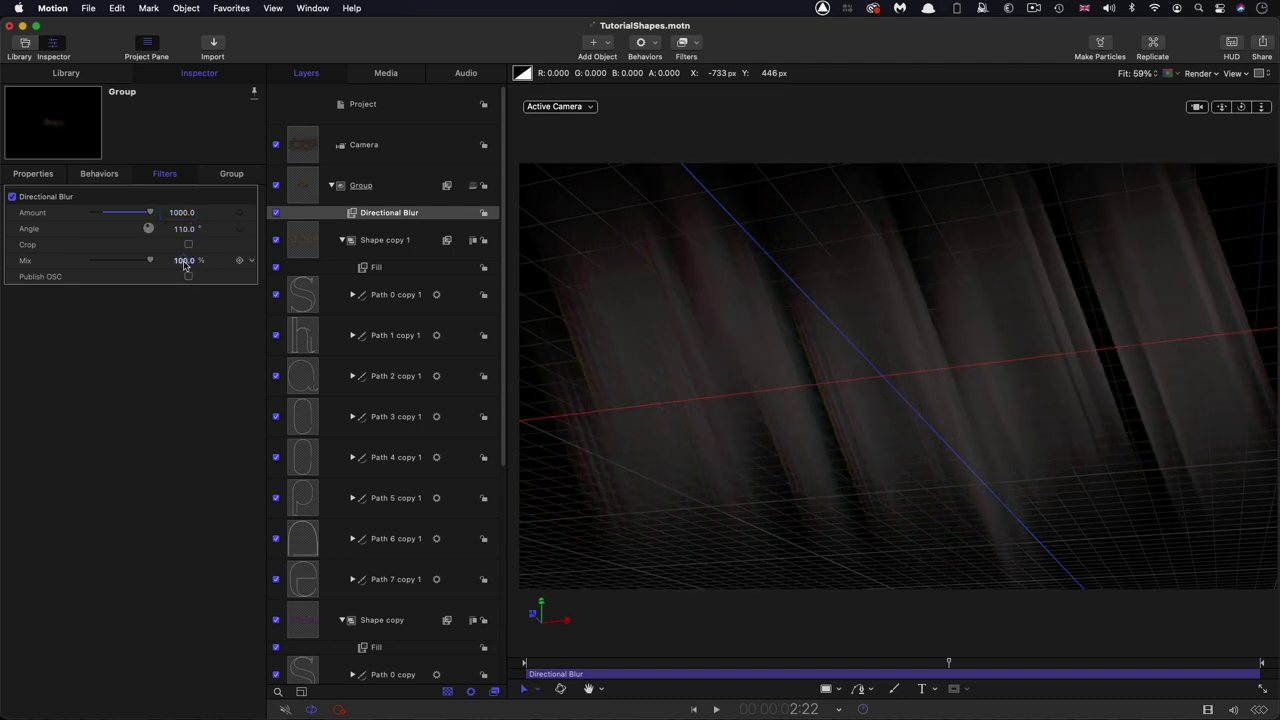
pyautogui.write('40')
pyautogui.press('Return')
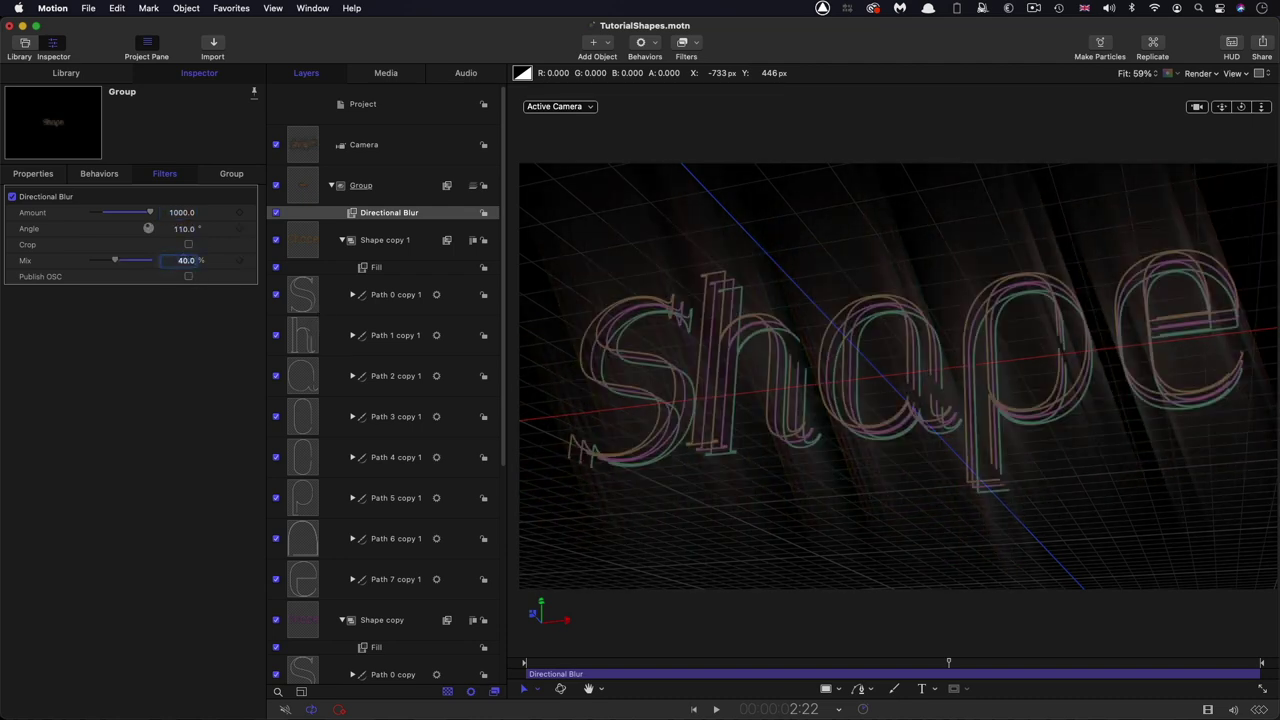
pyautogui.click(184, 214)
pyautogui.moveTo(185, 229)
pyautogui.mouseDown()
pyautogui.moveTo(197, 229)
pyautogui.moveTo(183, 229)
pyautogui.mouseUp()
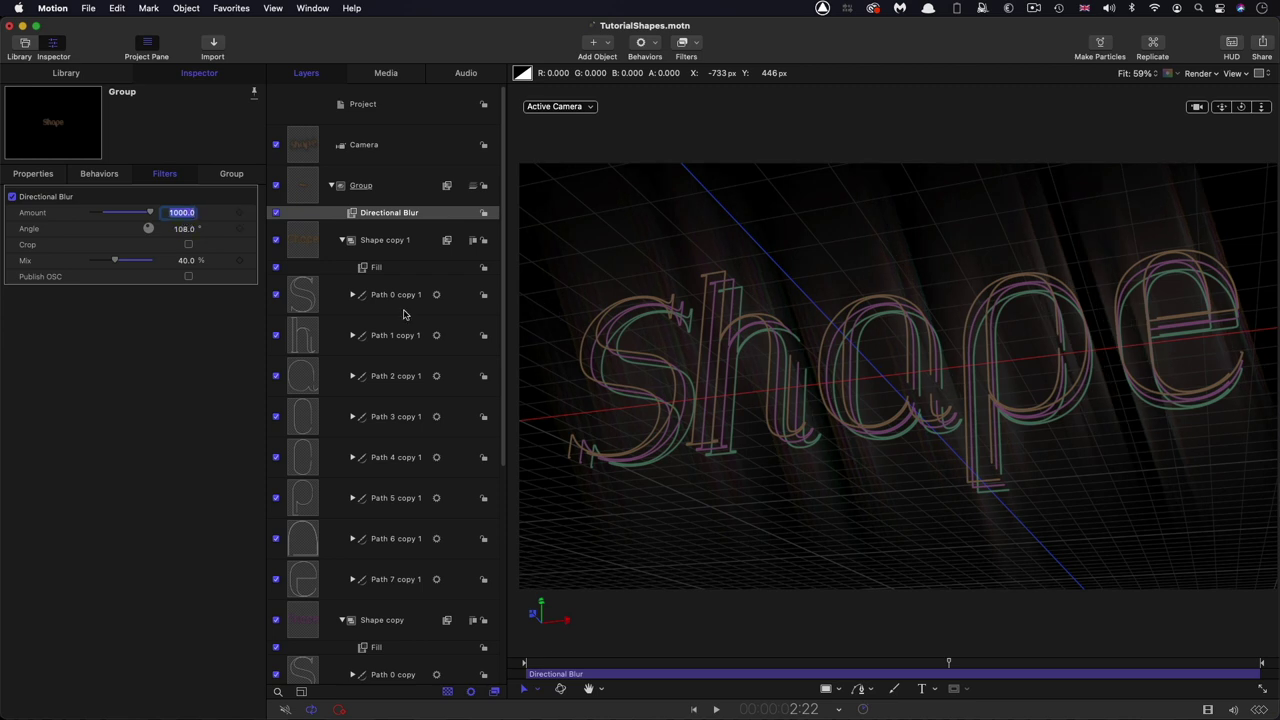
pyautogui.write('15')
# Step: Add a Color Curves filter to the Group, dragging the Luma curve's top point left to brighten highlights
pyautogui.click(697, 44)
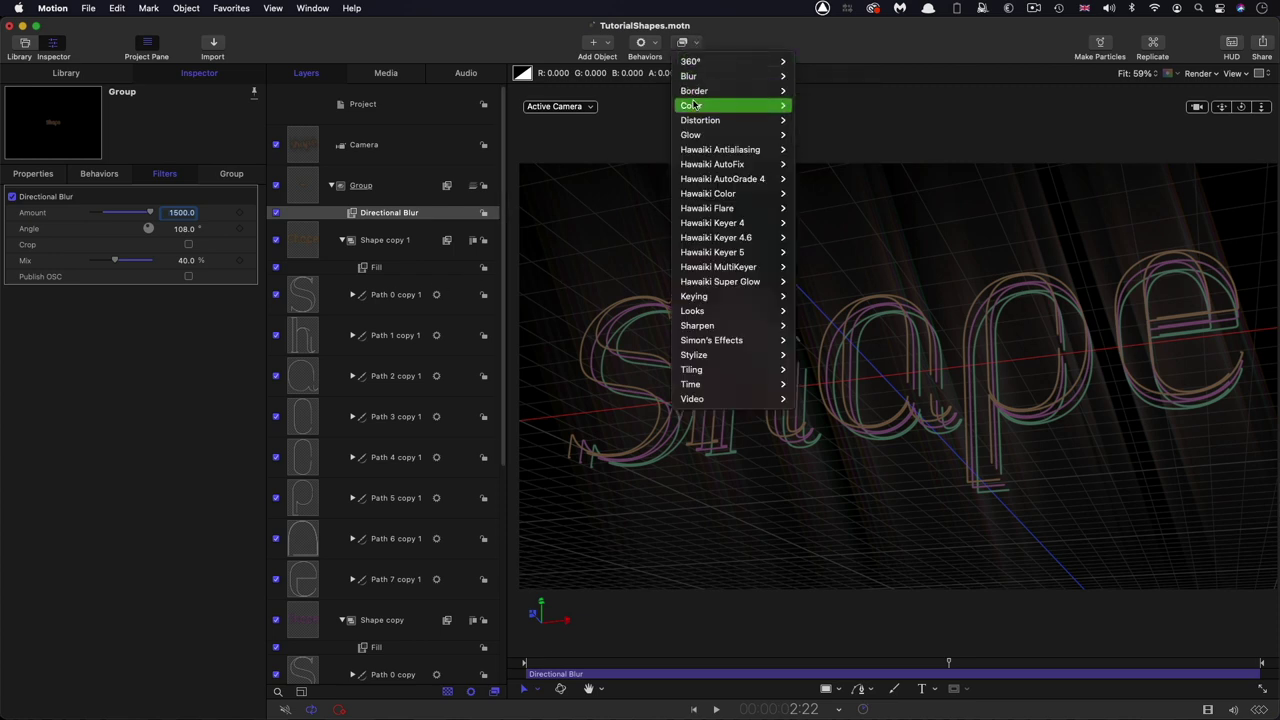
pyautogui.moveTo(700, 105)
pyautogui.click(865, 149)
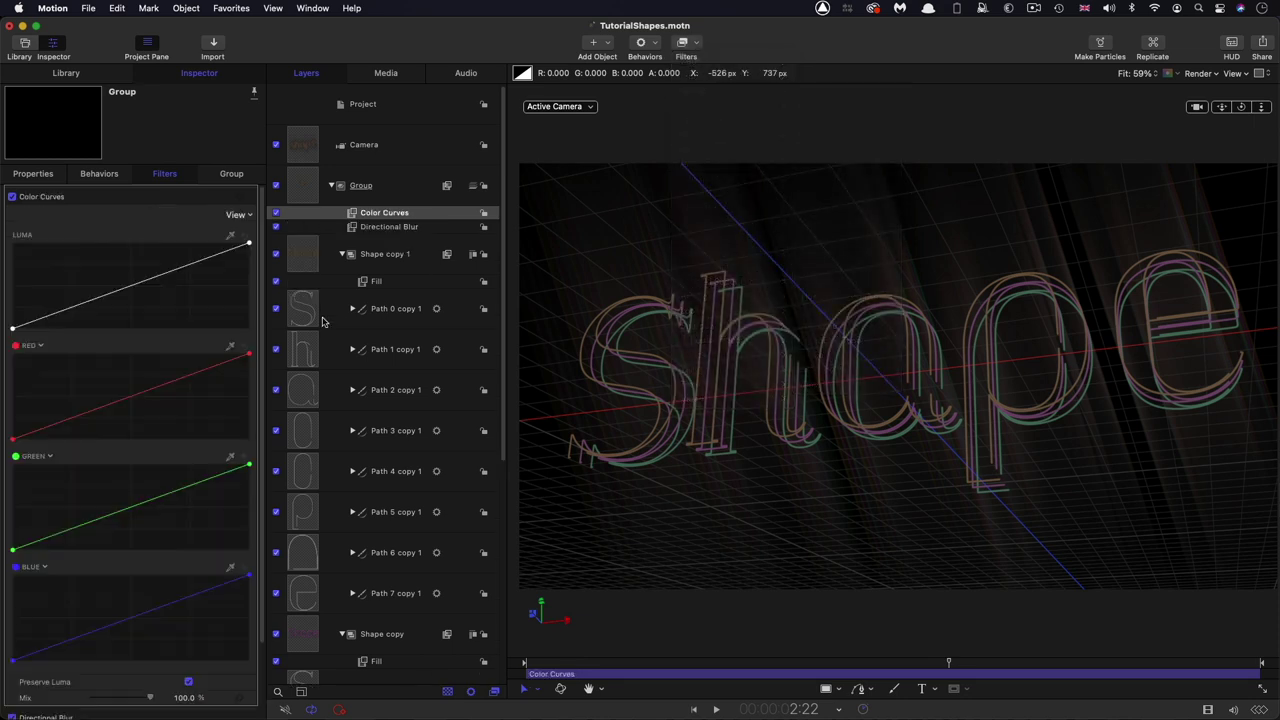
pyautogui.moveTo(248, 242); pyautogui.dragTo(149, 241)
pyautogui.press('Up')
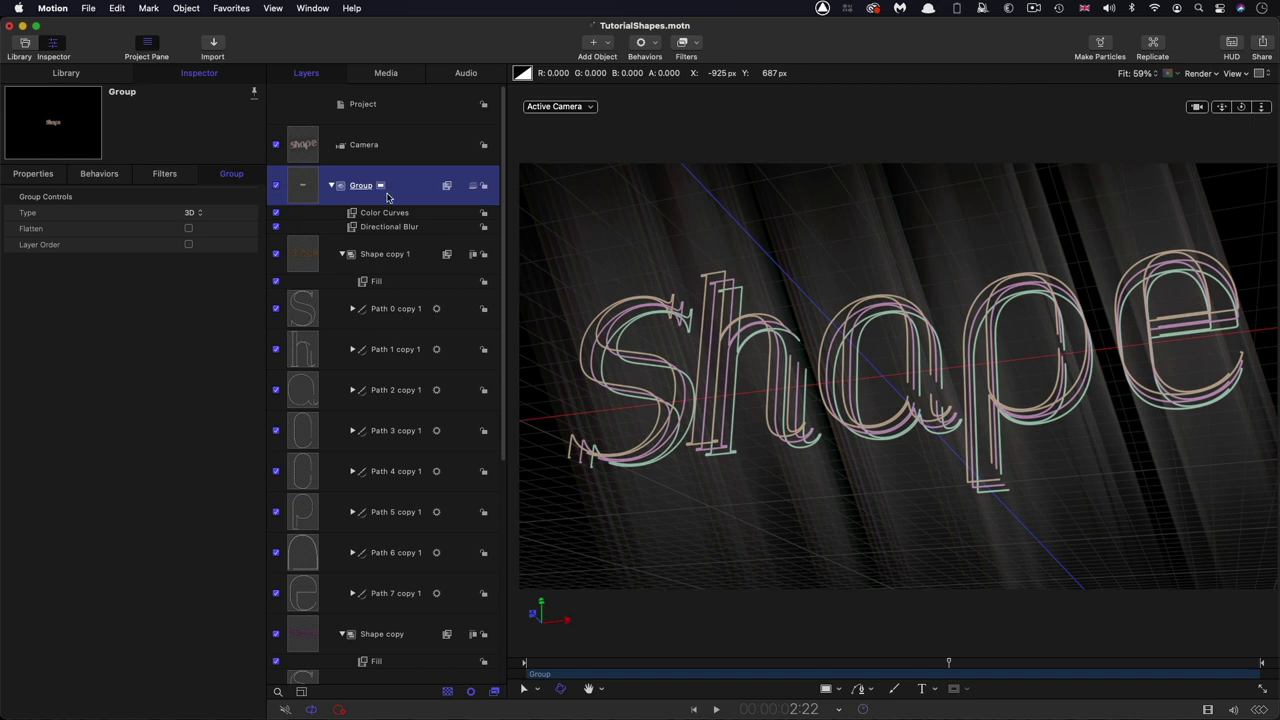
pyautogui.click(343, 255)
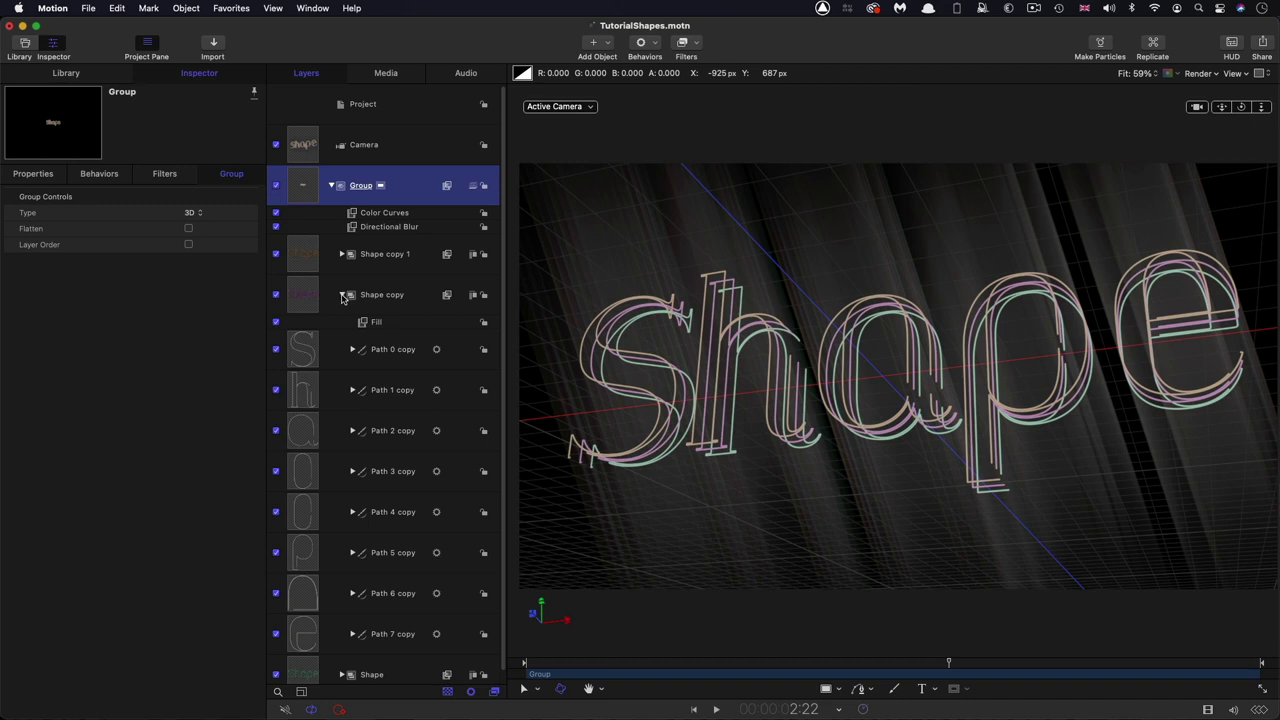
# Step: Duplicate Shape copy 1 and move the copy to the top of the layer list, above Camera
pyautogui.click(342, 296)
pyautogui.click(296, 254)
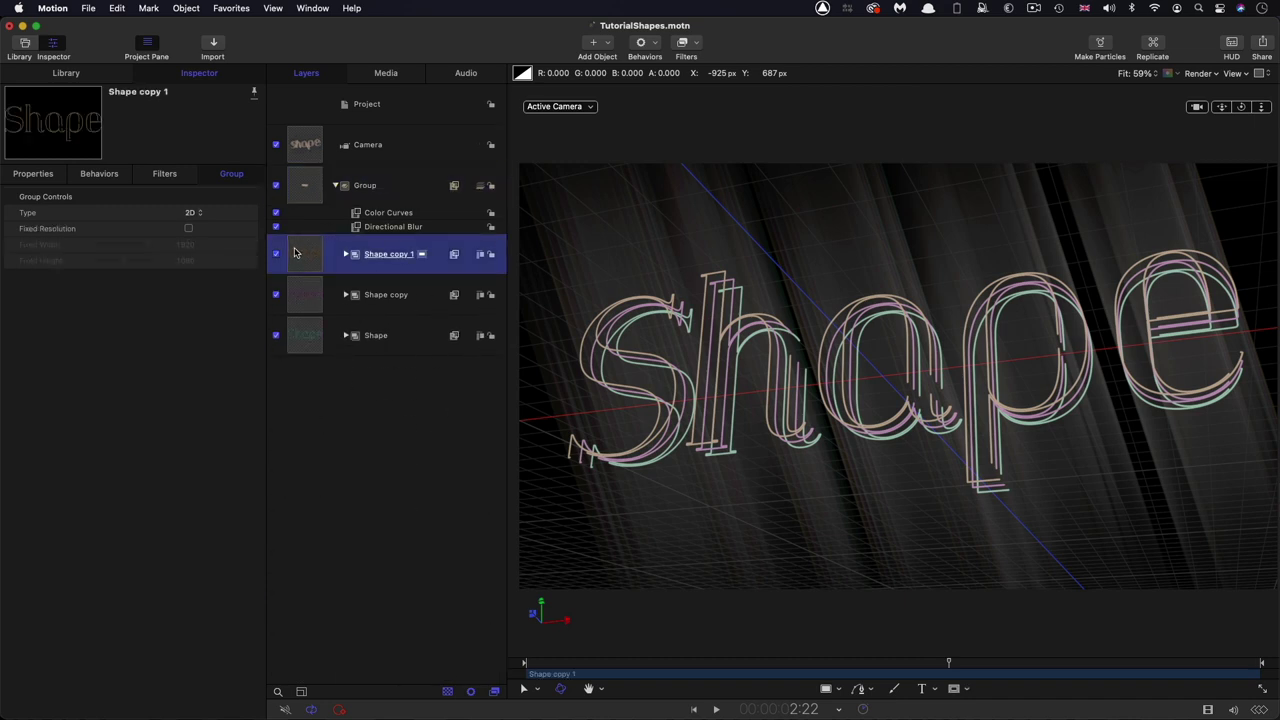
pyautogui.rightClick(296, 252)
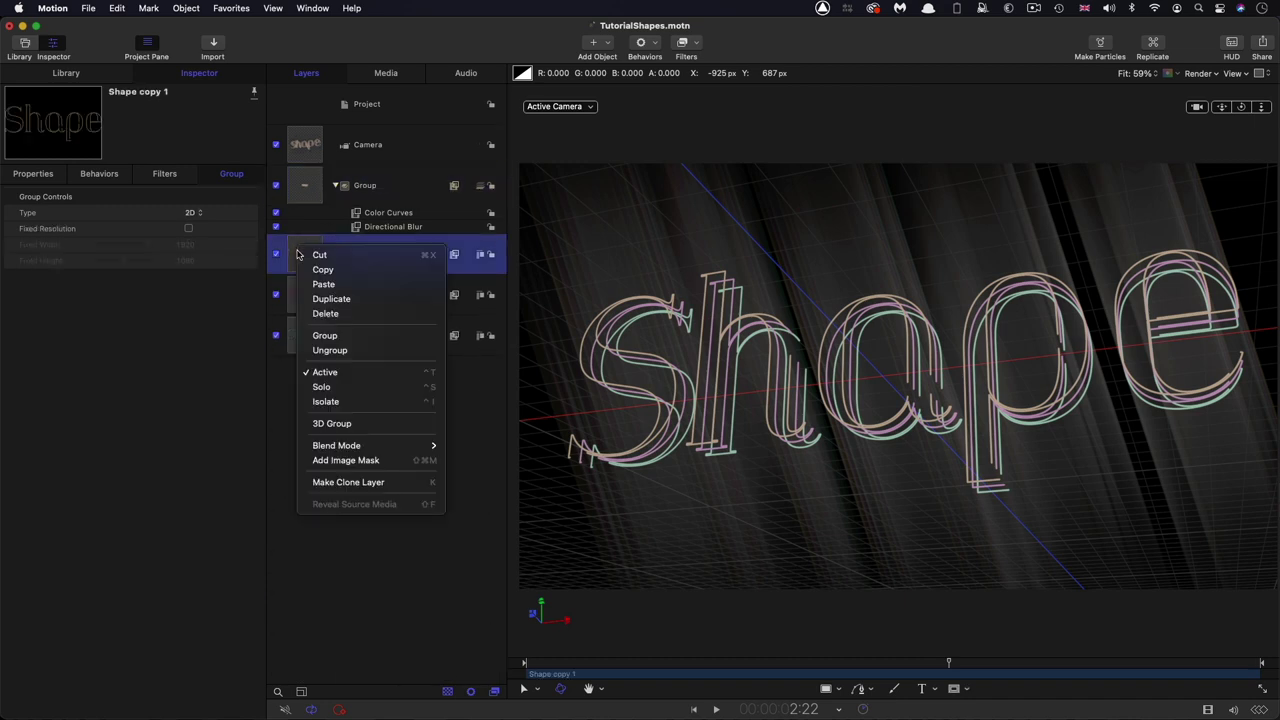
pyautogui.click(328, 298)
pyautogui.moveTo(306, 254); pyautogui.dragTo(387, 150)
# Step: Rename the new copy 'Lighting' and make it a 3D group
pyautogui.doubleClick(384, 145)
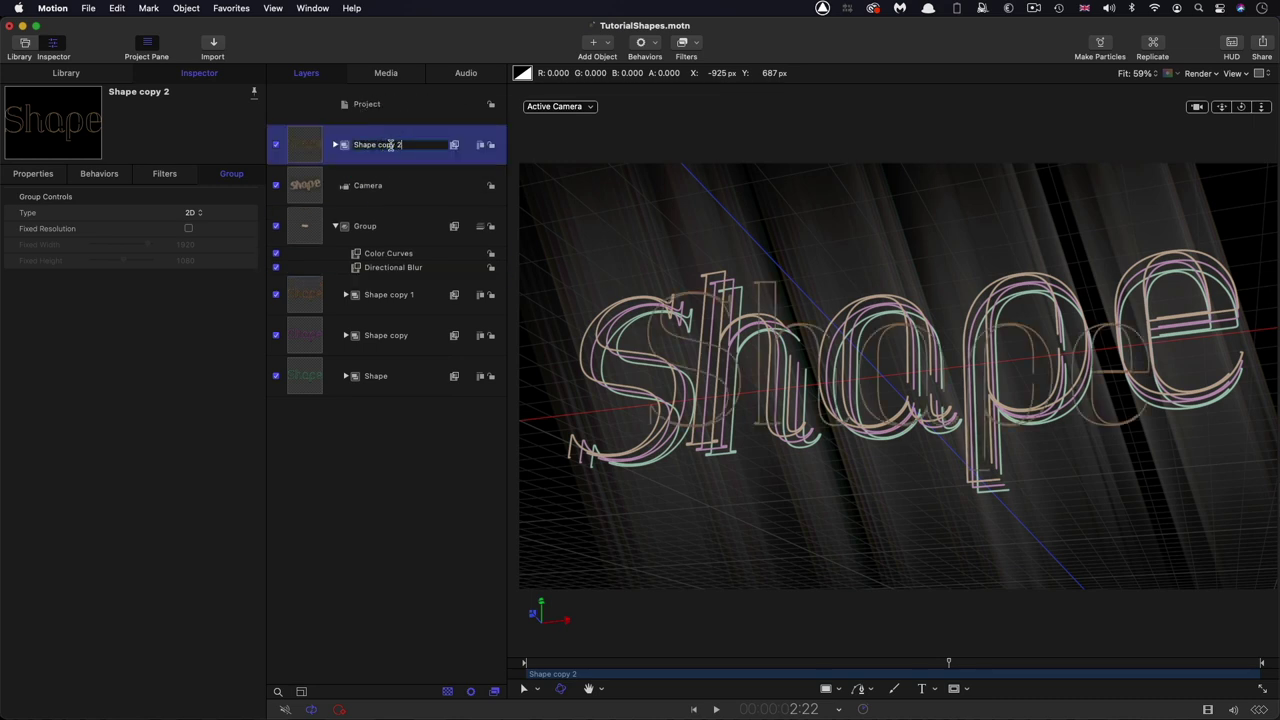
pyautogui.write('Lighitng')
pyautogui.press('Return')
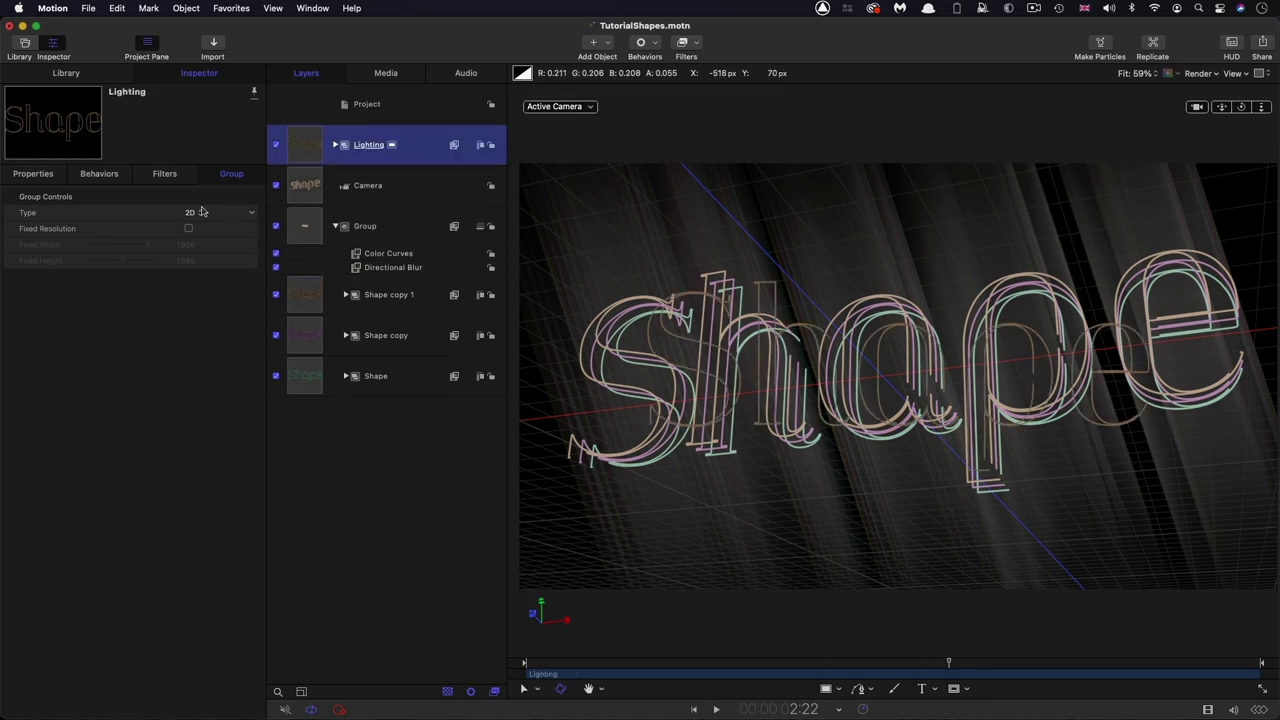
pyautogui.click(190, 212)
pyautogui.click(188, 229)
# Step: Expand Lighting and select its Path 0 copy 2 layer to view its properties
pyautogui.click(335, 145)
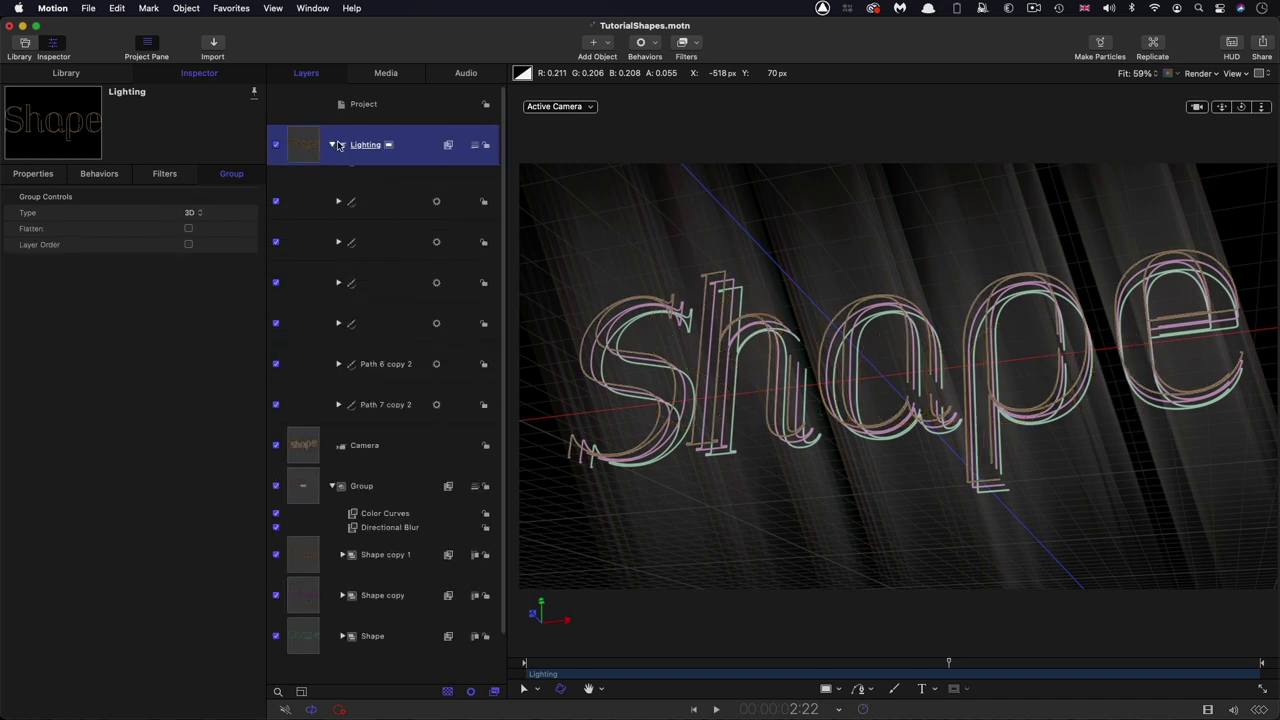
pyautogui.click(385, 199)
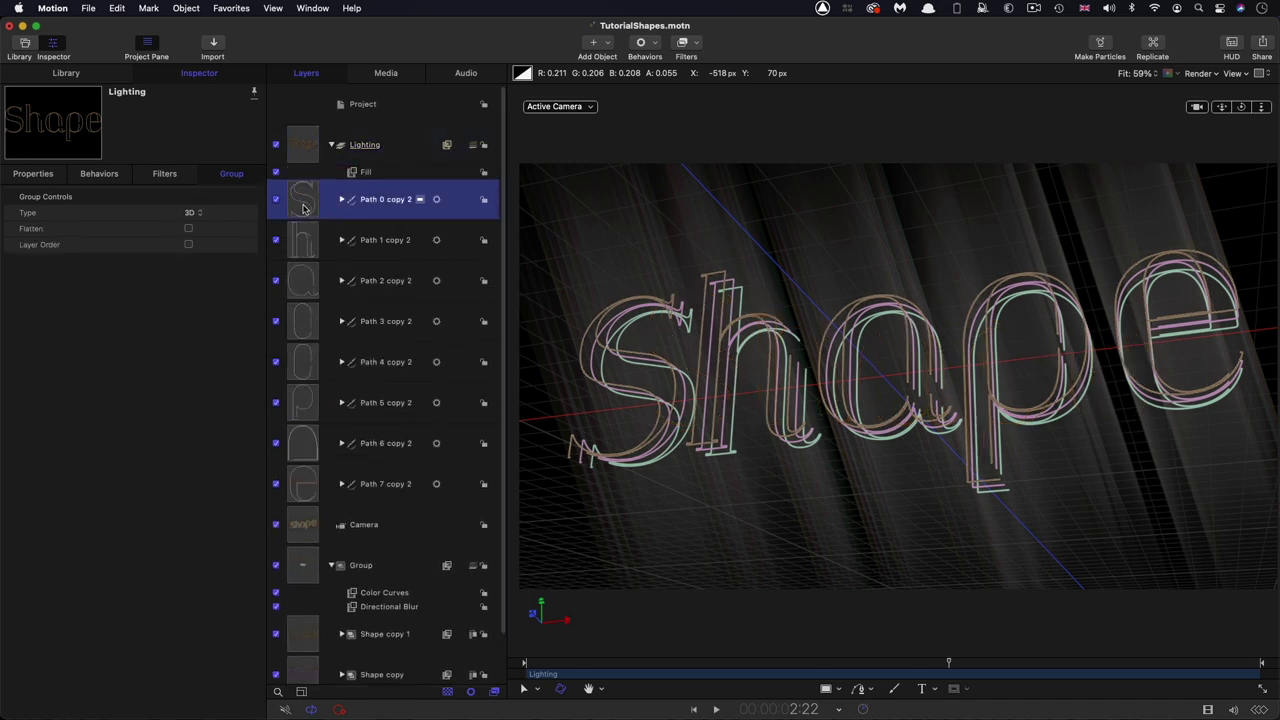
pyautogui.click(44, 175)
pyautogui.click(305, 483)
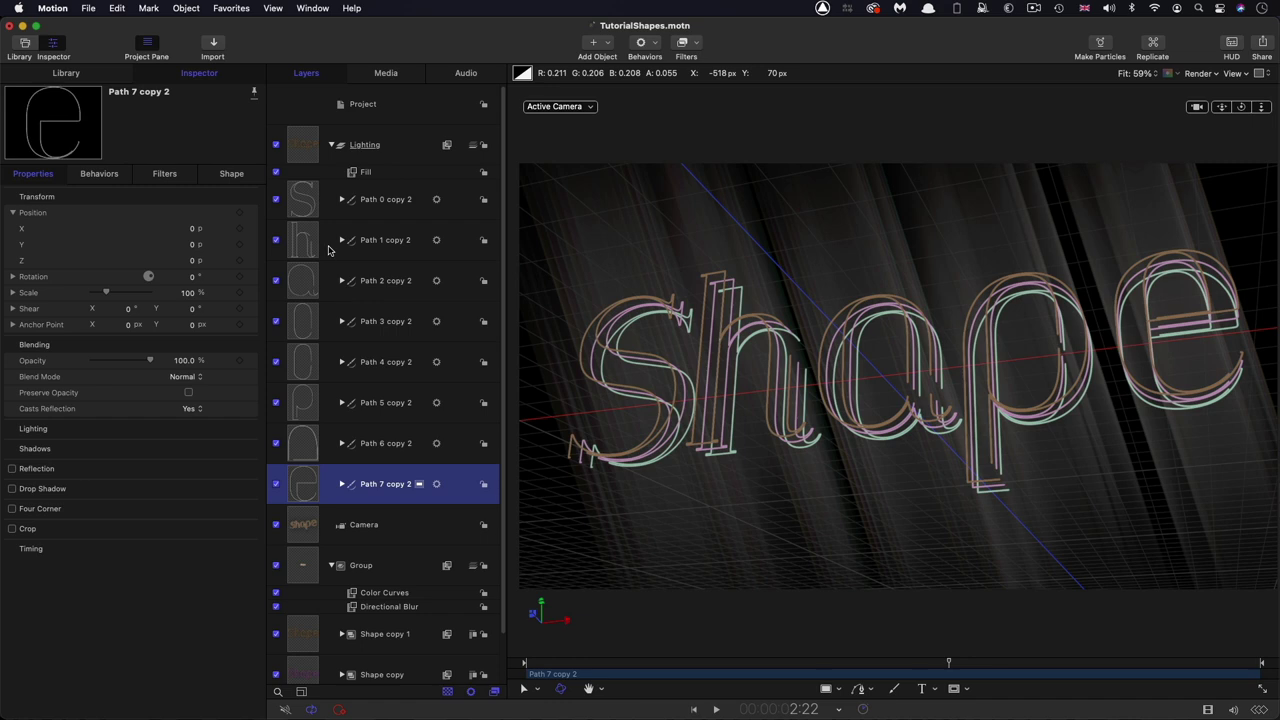
pyautogui.click(313, 210)
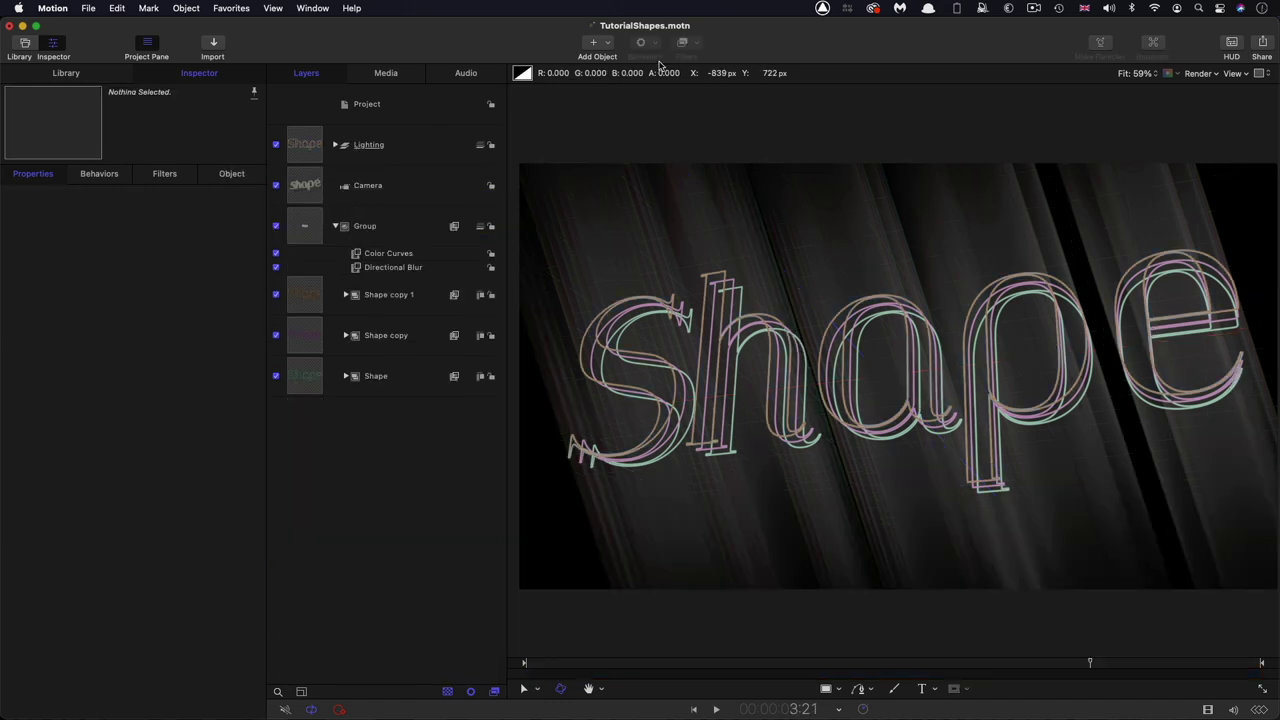
# Step: Add a Light and move it into the Lighting group
pyautogui.click(605, 42)
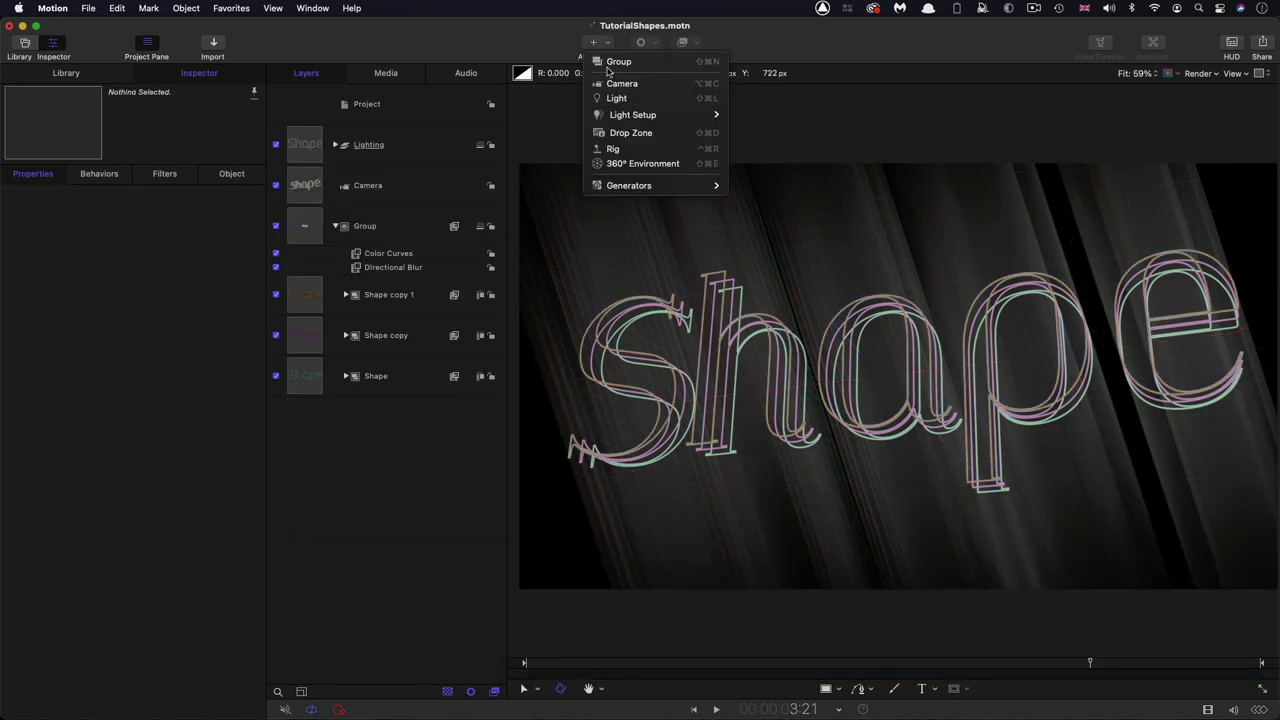
pyautogui.click(619, 104)
pyautogui.moveTo(308, 137); pyautogui.dragTo(311, 186)
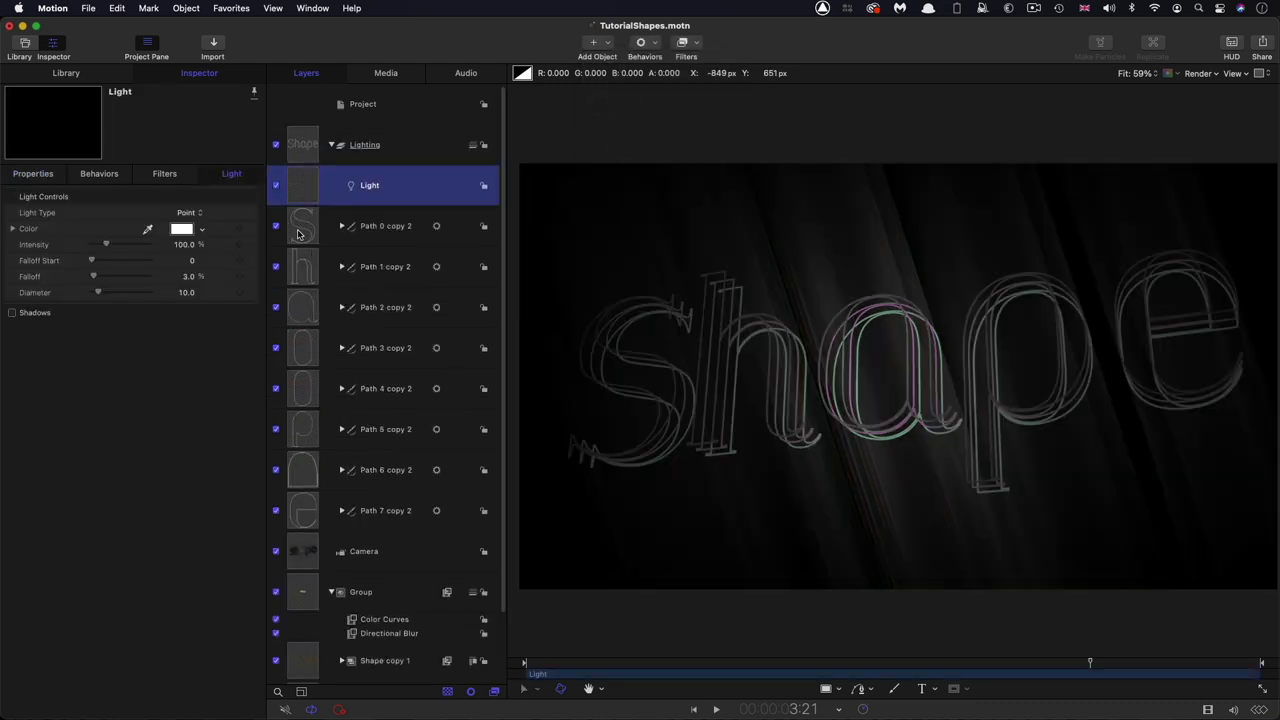
# Step: Hide all the path copy outlines from Path 0 through Path 7 copy 2
pyautogui.click(299, 230)
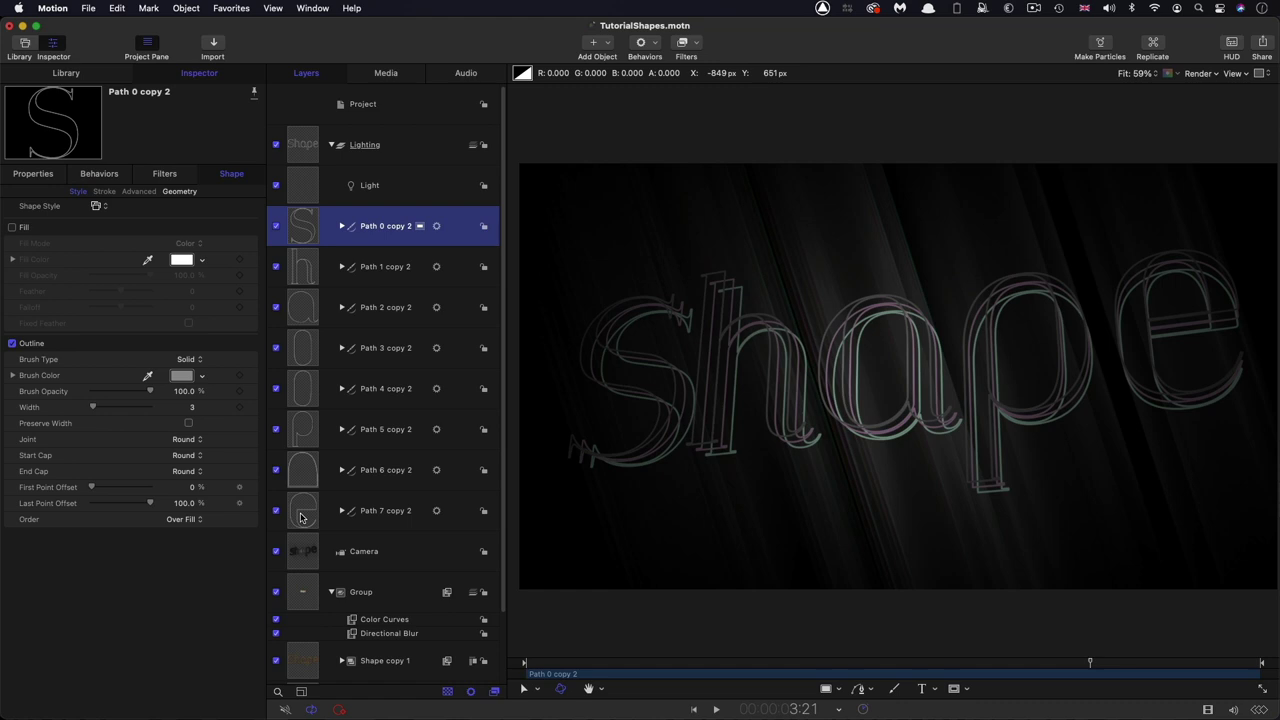
pyautogui.keyDown('shift'); pyautogui.click(301, 516); pyautogui.keyUp('shift')
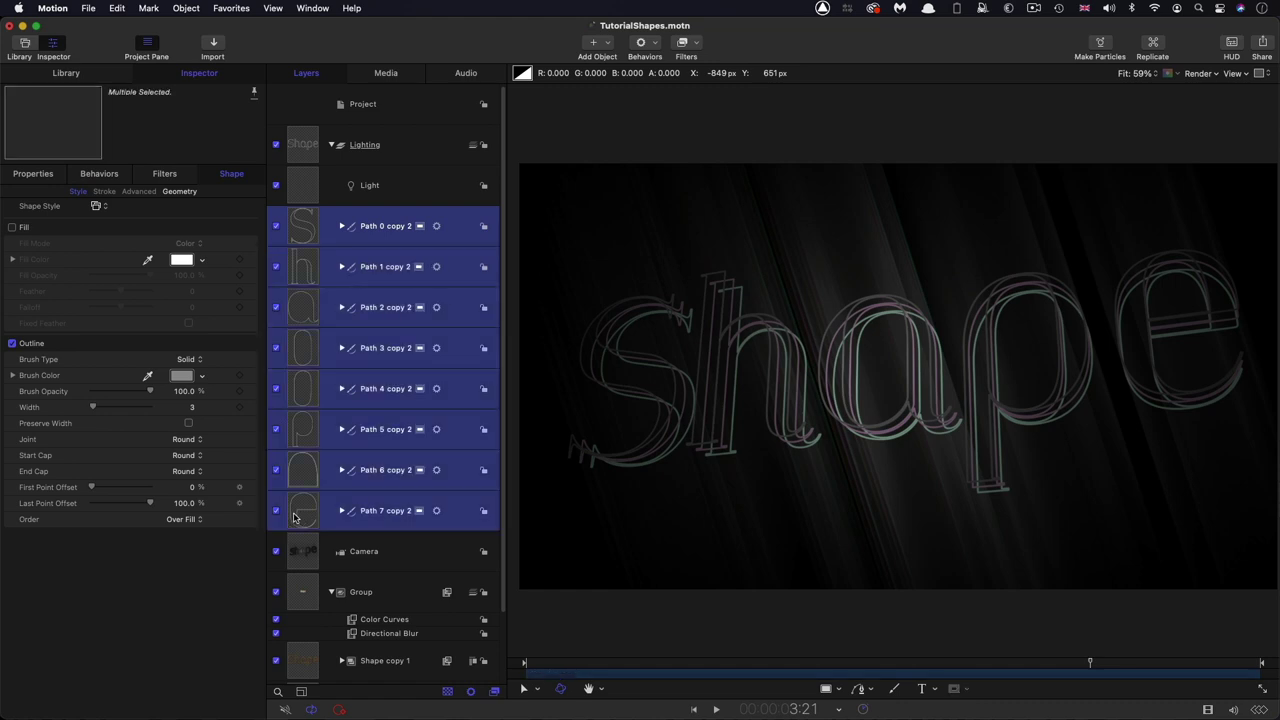
pyautogui.click(276, 511)
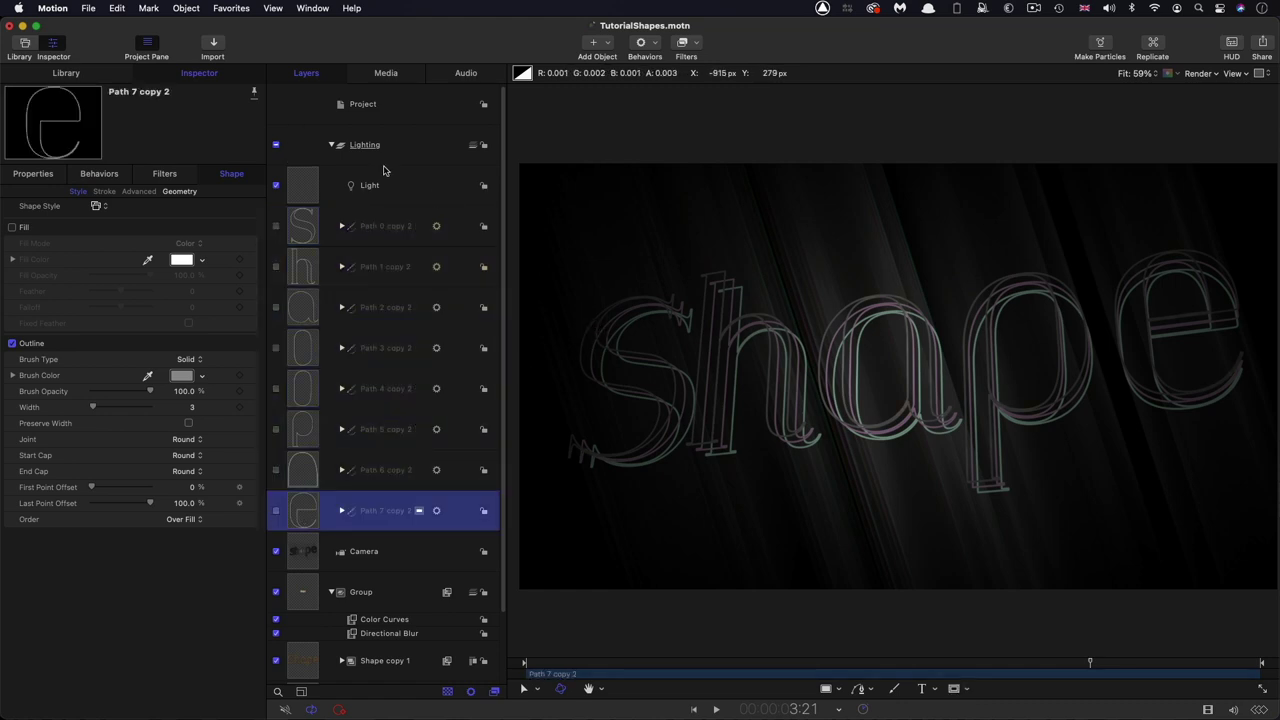
# Step: Delete the Path 3, Path 4 and Path 6 copy 2 layers
pyautogui.click(385, 226)
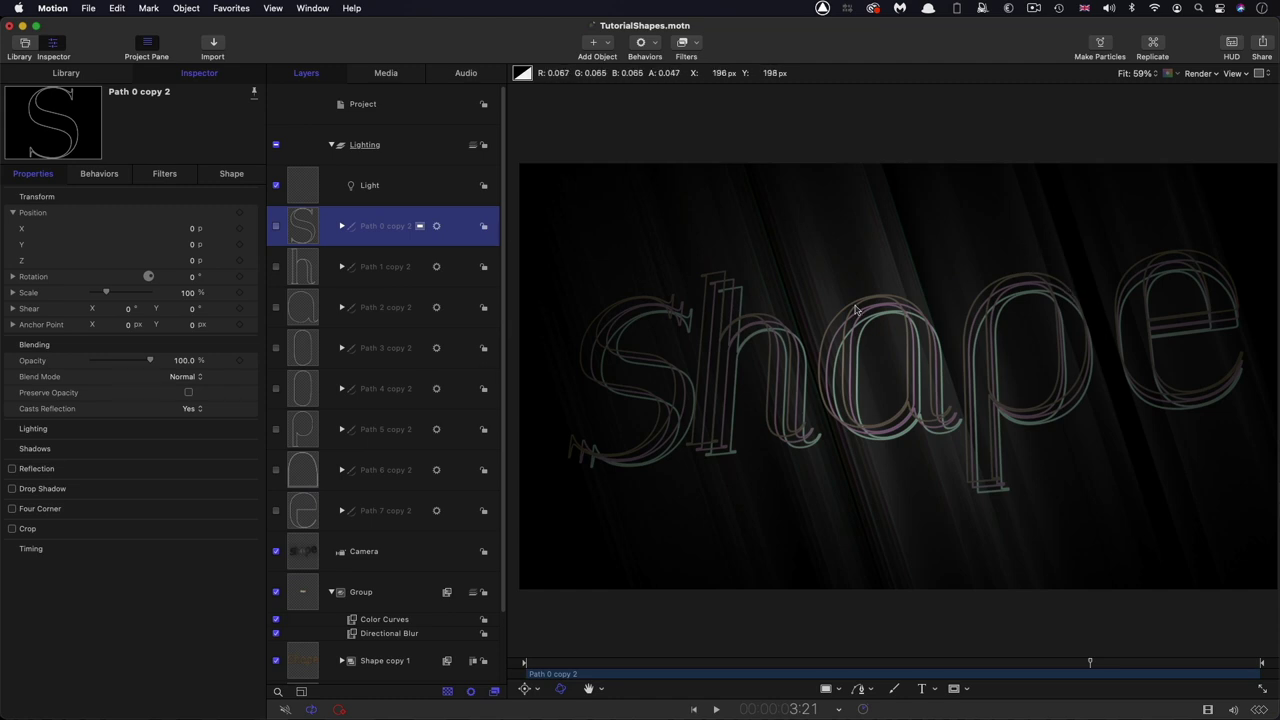
pyautogui.click(302, 345)
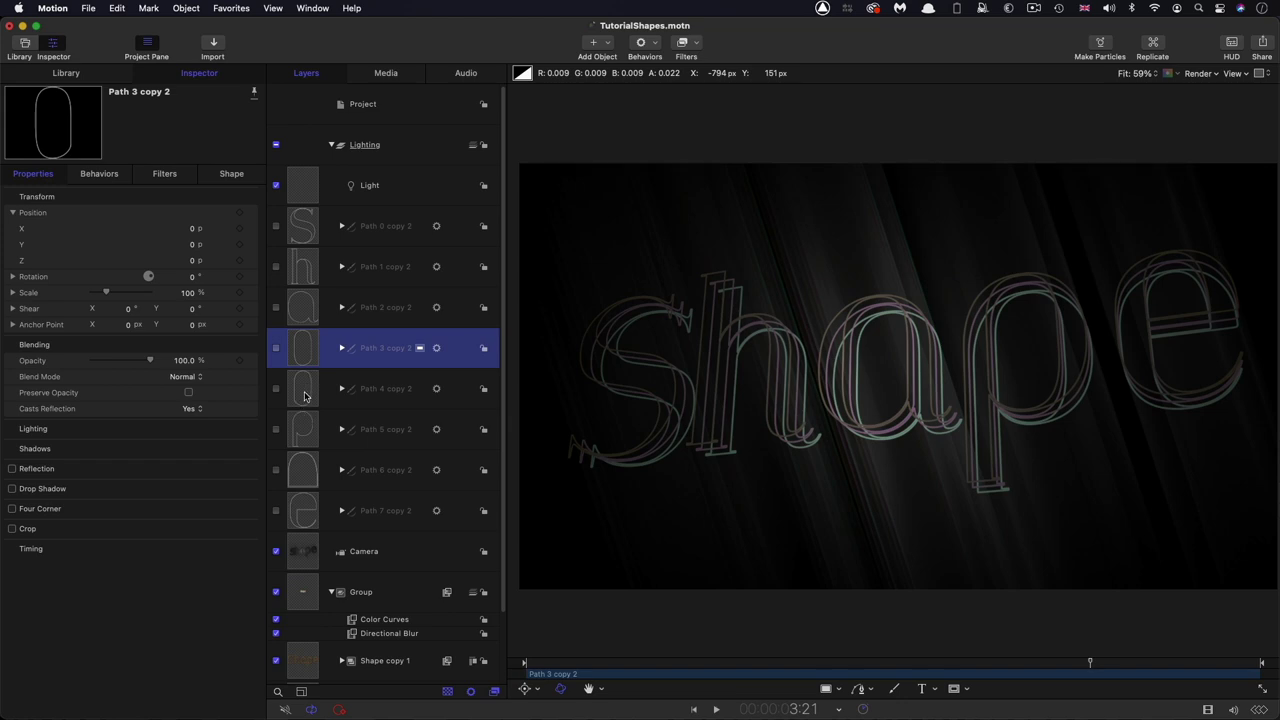
pyautogui.keyDown('shift'); pyautogui.click(305, 395); pyautogui.keyUp('shift')
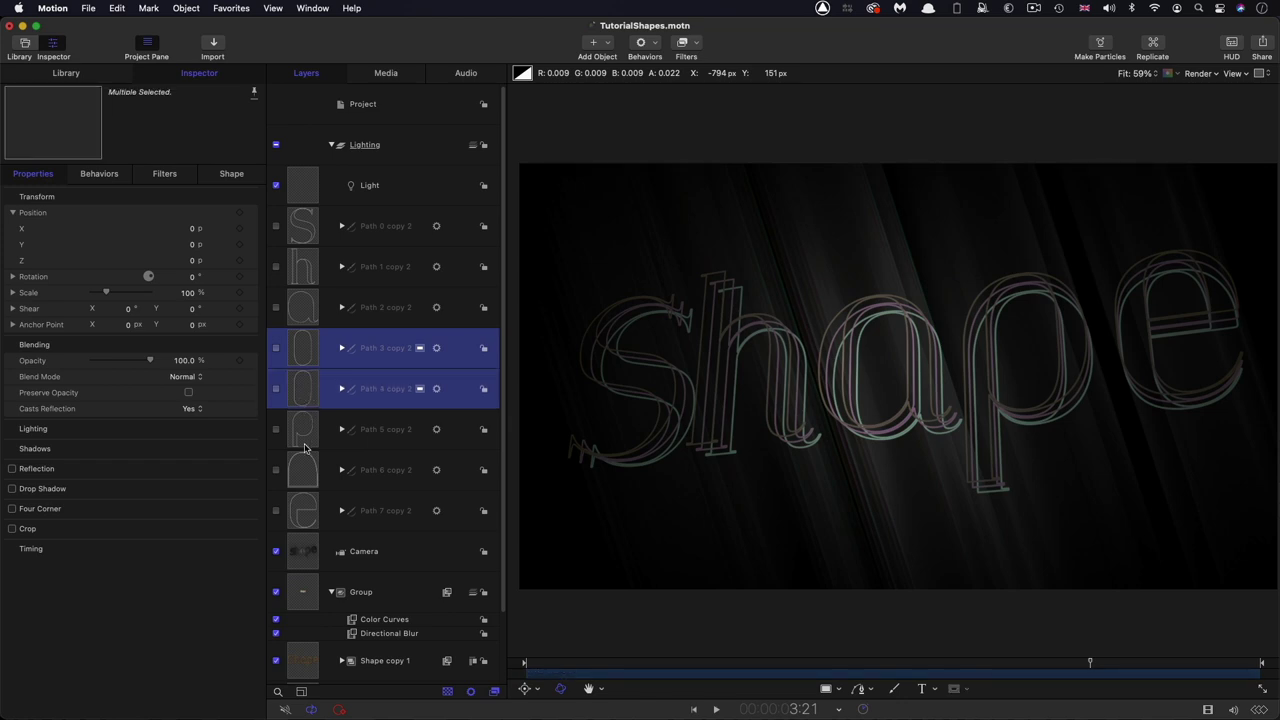
pyautogui.keyDown('super'); pyautogui.click(305, 477); pyautogui.keyUp('super')
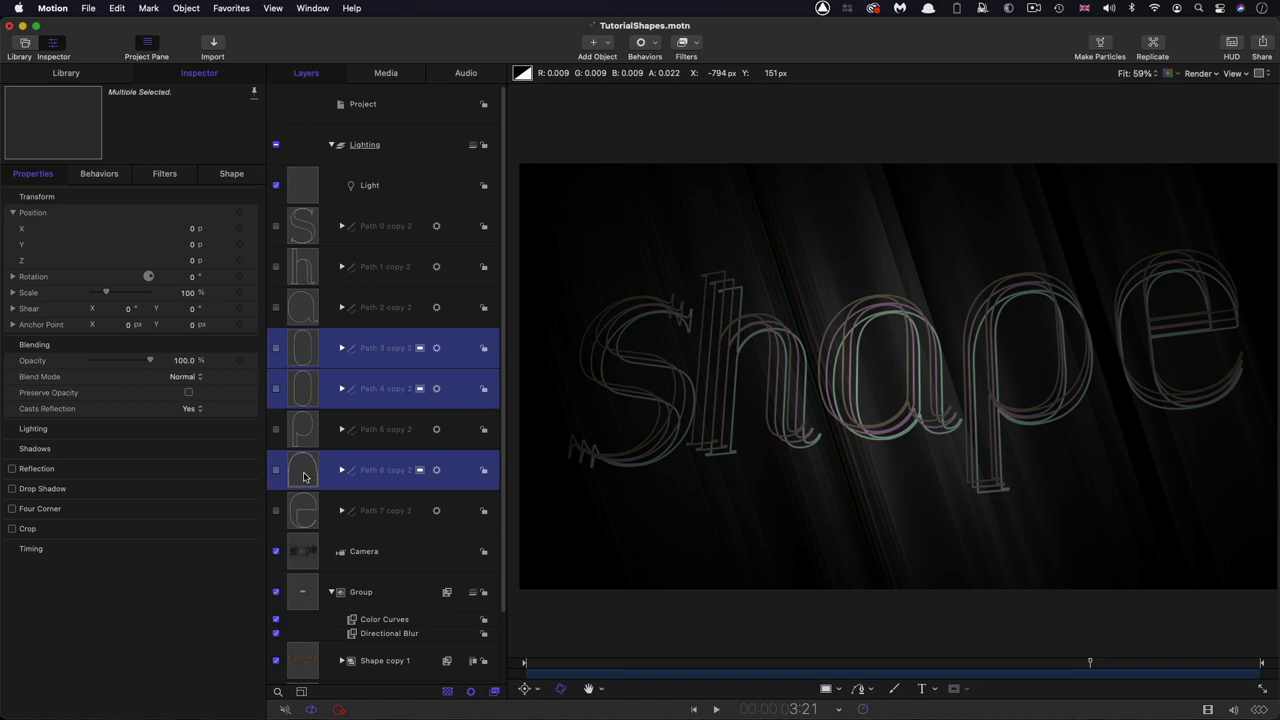
pyautogui.press('Delete')
# Step: Give the Light a Motion Path behavior with Geometry shape, sourced from the Path 0 copy 2 S outline
pyautogui.click(307, 185)
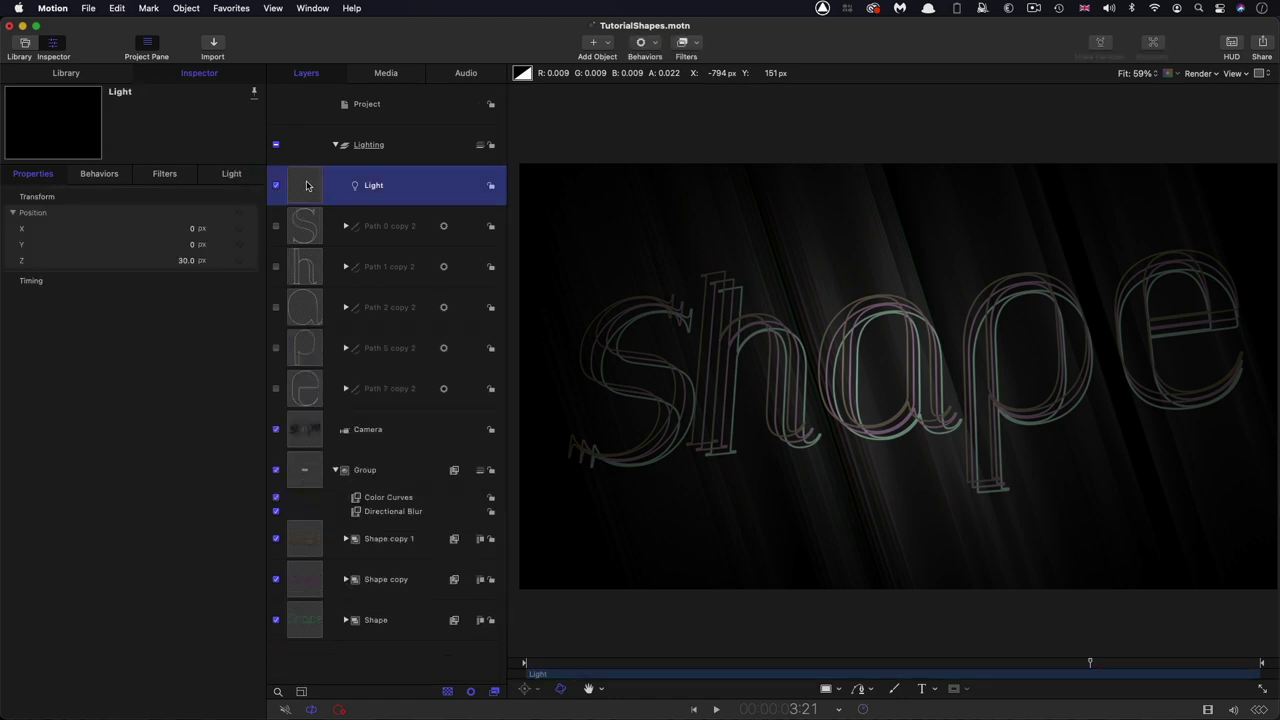
pyautogui.click(655, 41)
pyautogui.moveTo(655, 77)
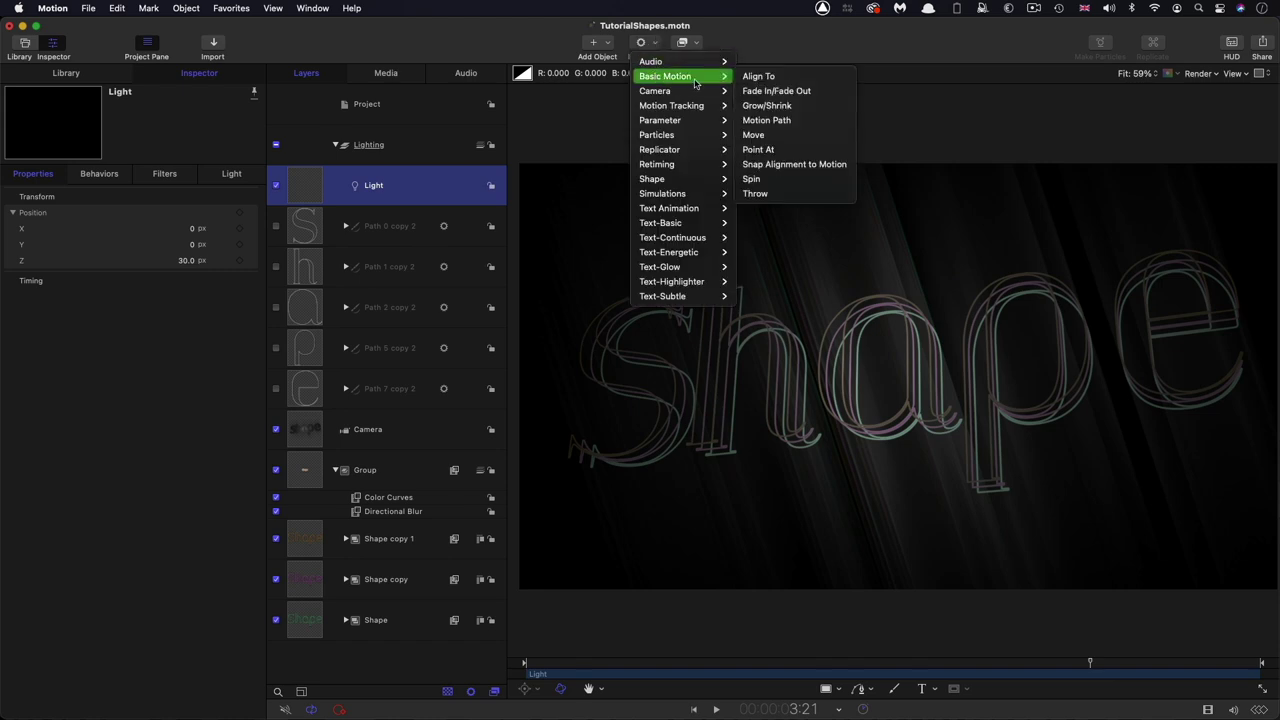
pyautogui.click(789, 120)
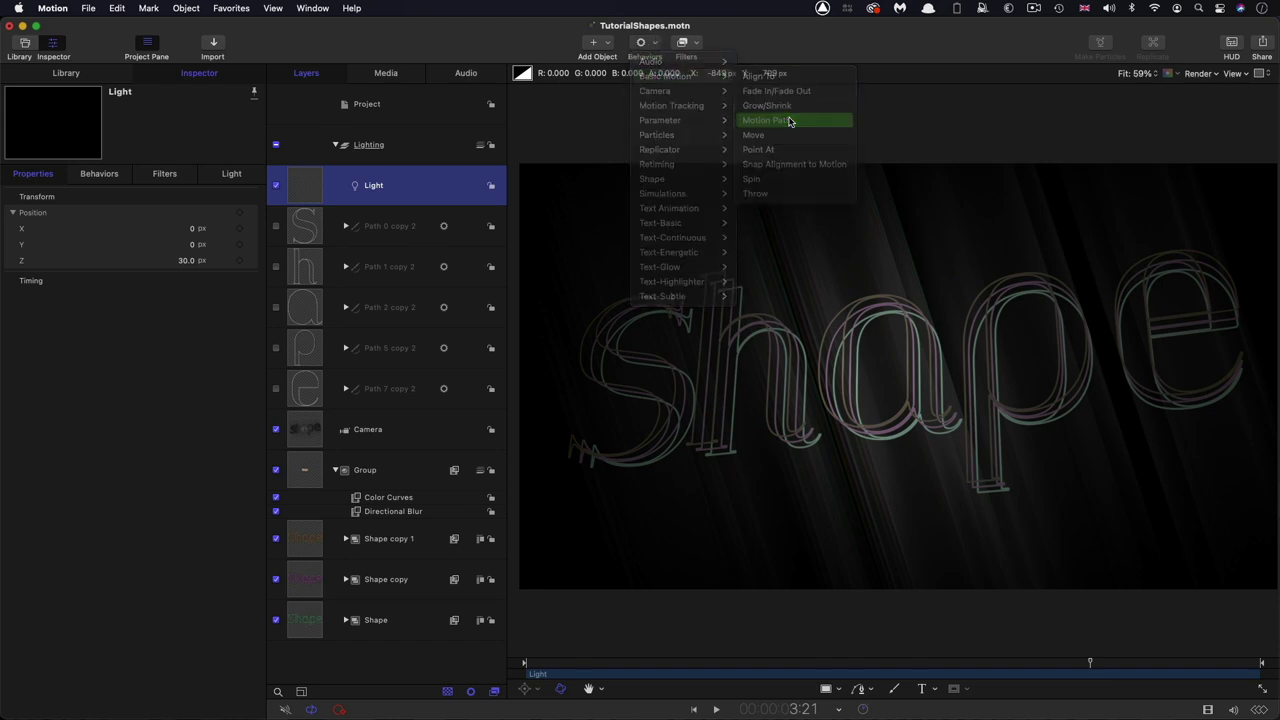
pyautogui.click(175, 212)
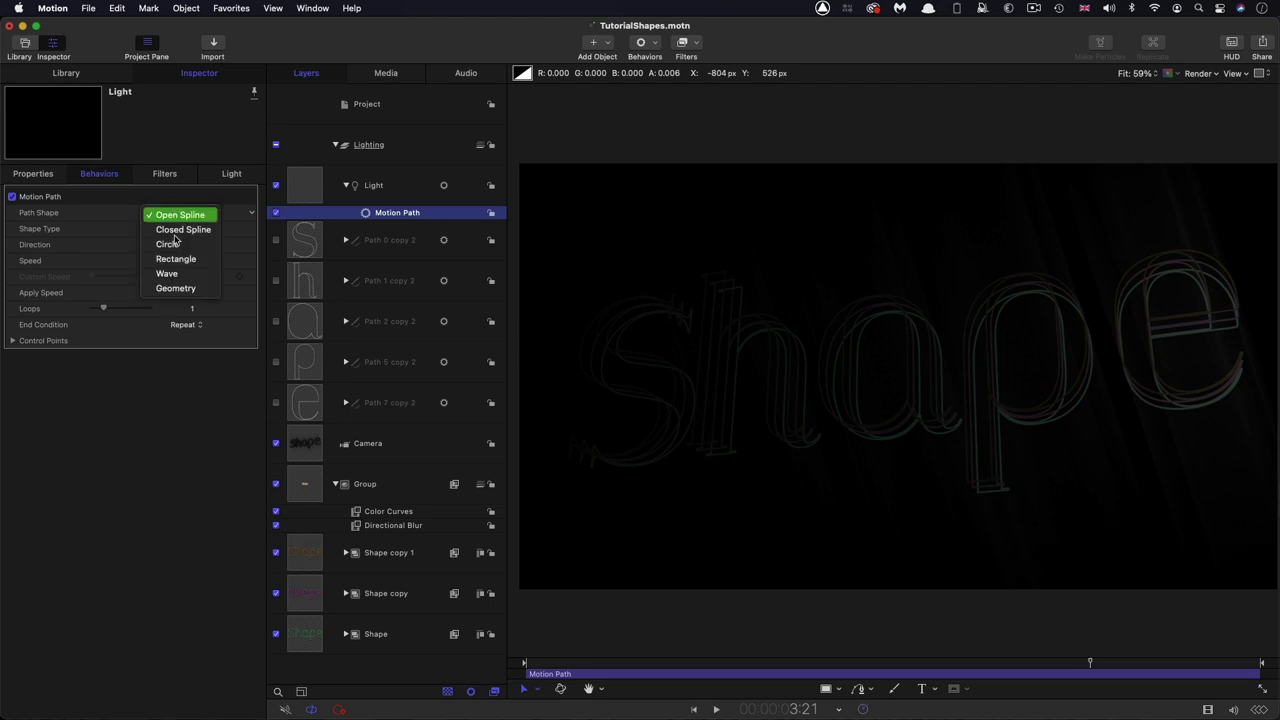
pyautogui.click(175, 288)
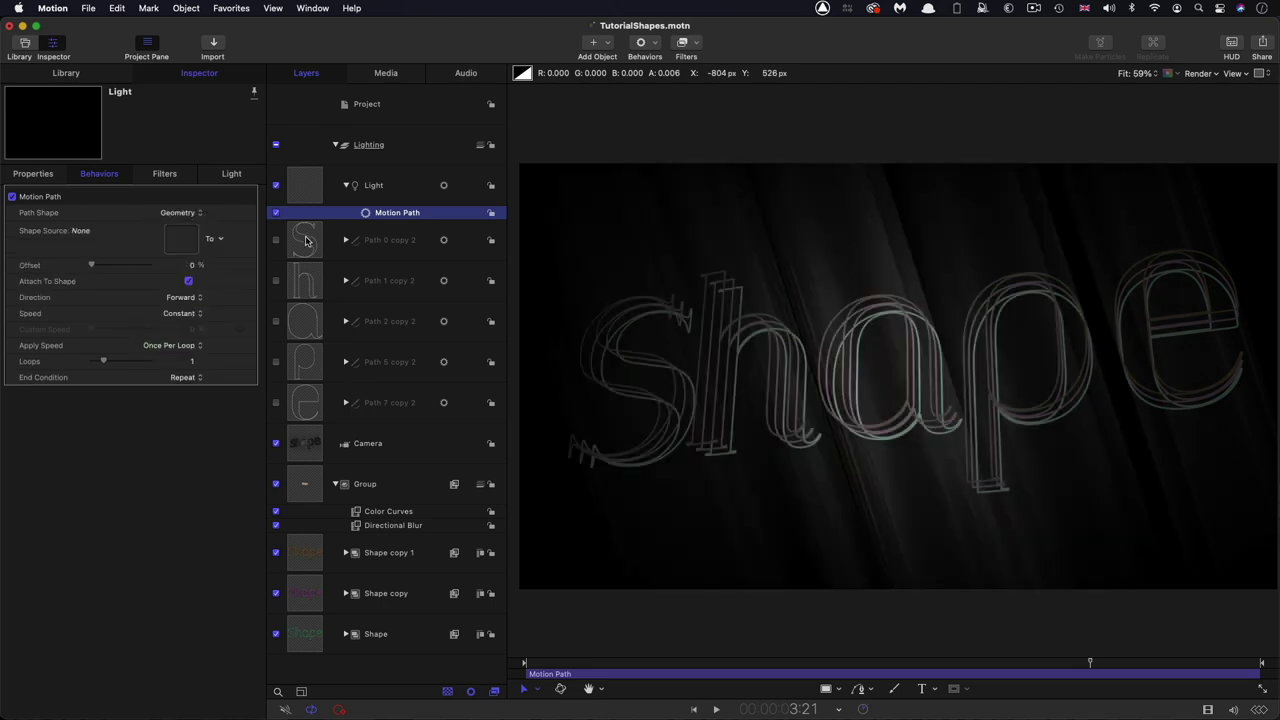
pyautogui.moveTo(307, 246); pyautogui.dragTo(180, 236)
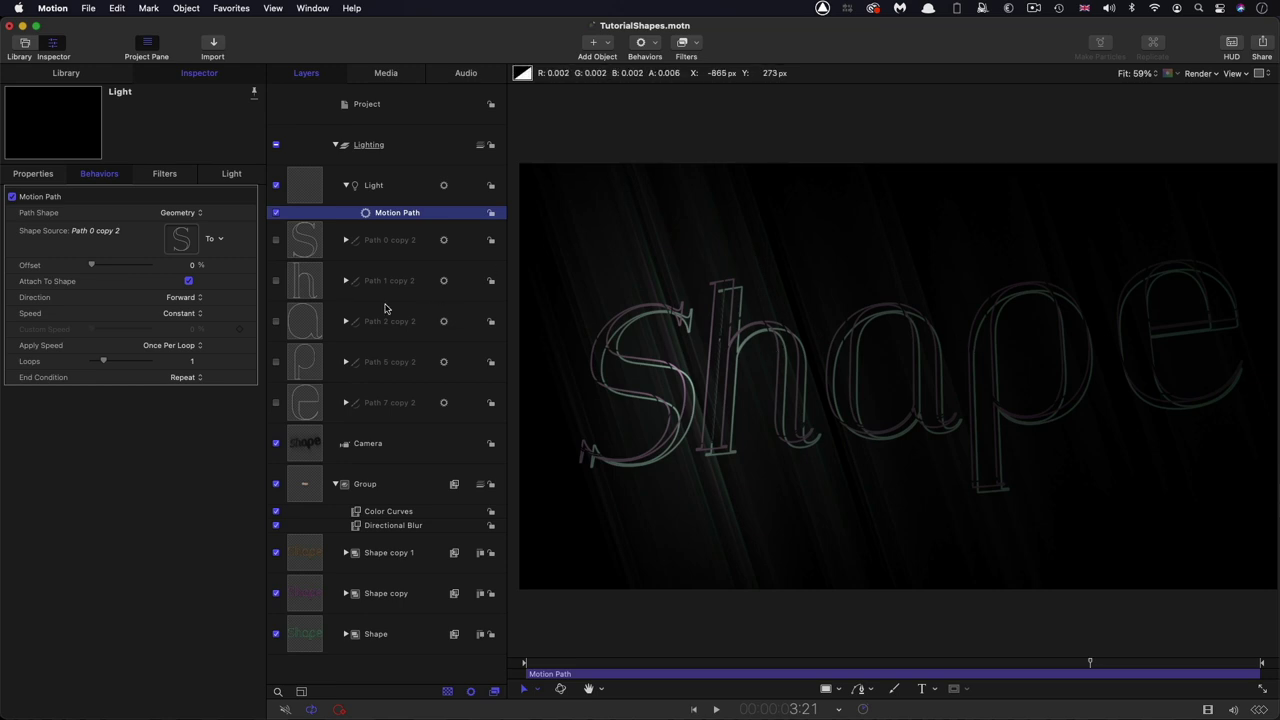
pyautogui.click(36, 176)
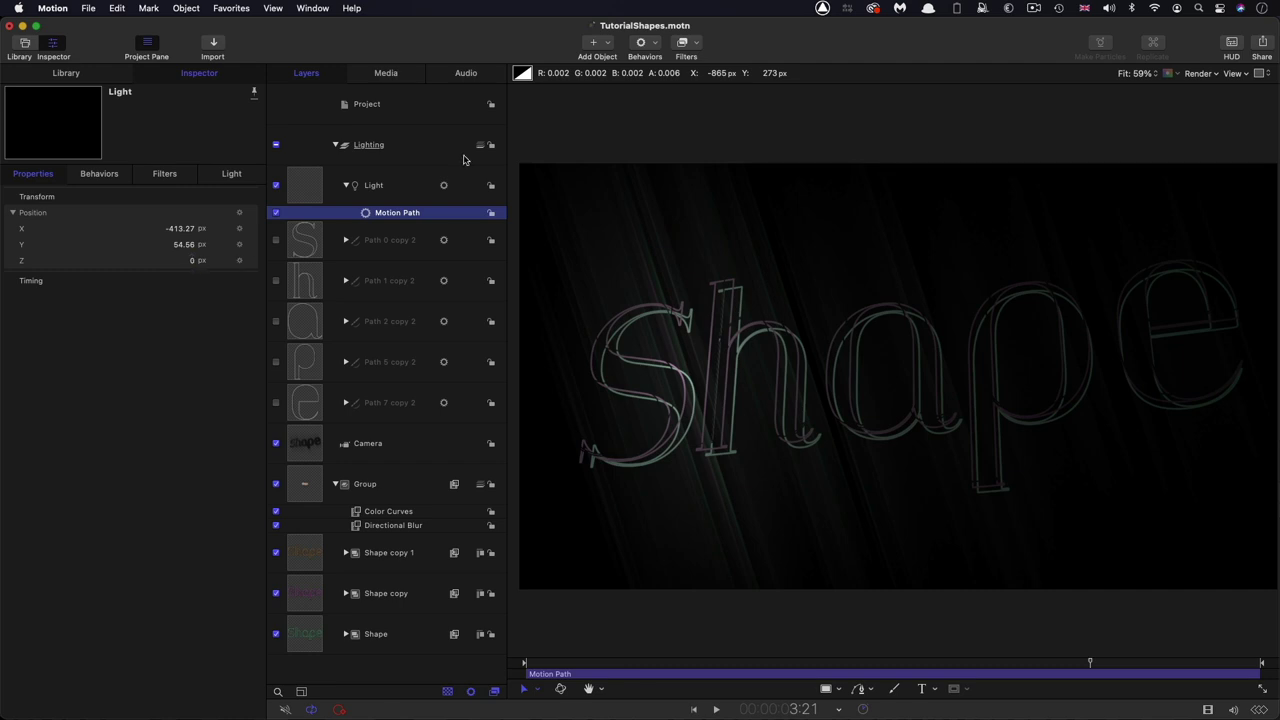
# Step: Set the Lighting group's Position Z to 120
pyautogui.click(410, 148)
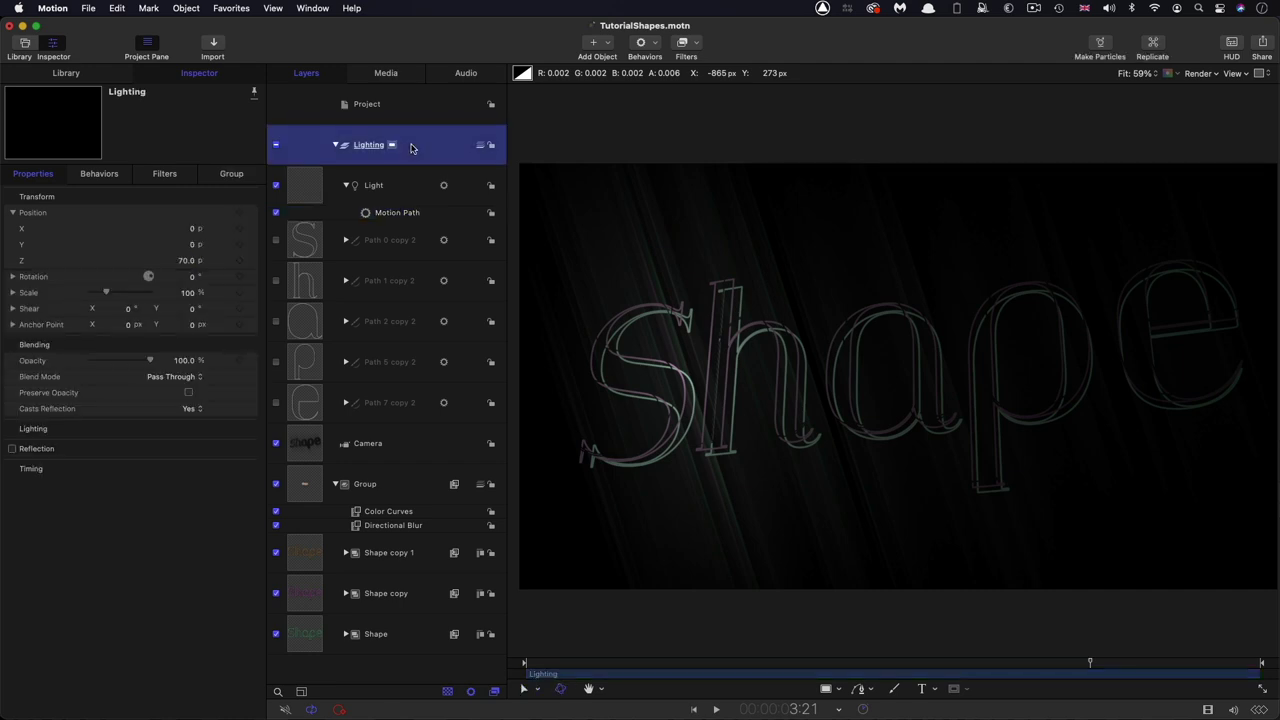
pyautogui.click(186, 261)
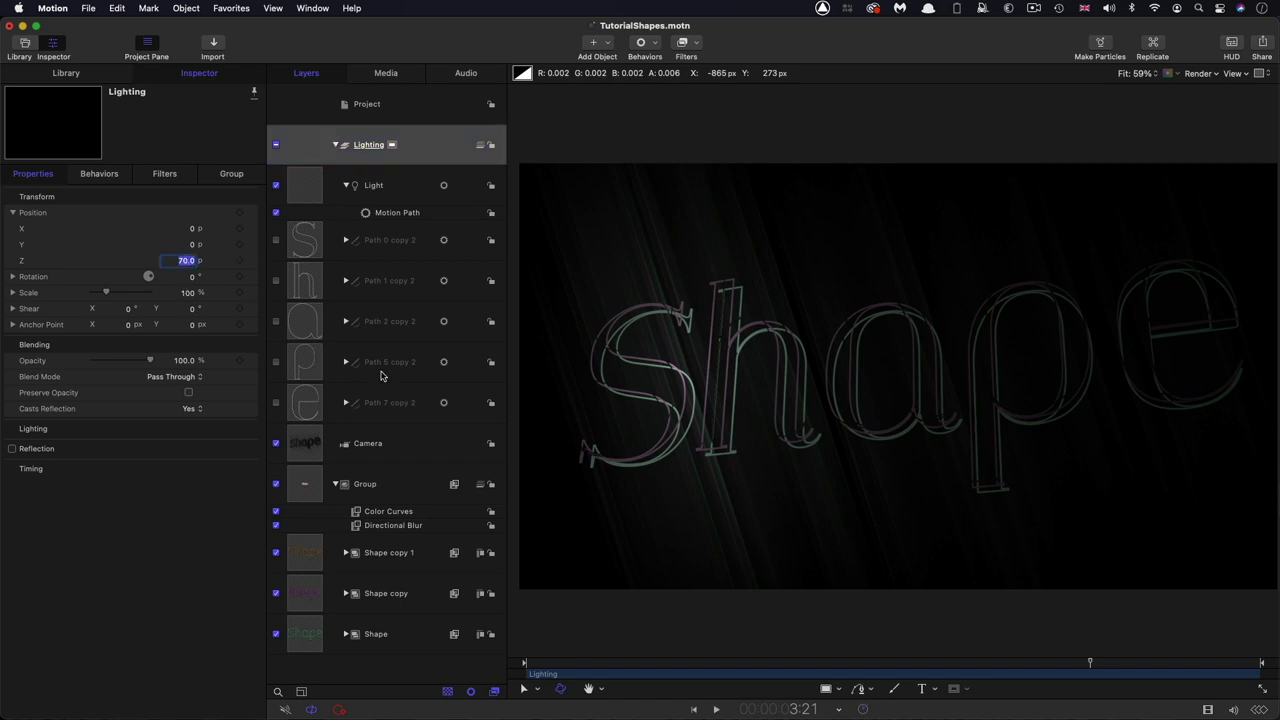
pyautogui.write('120')
pyautogui.press('Return')
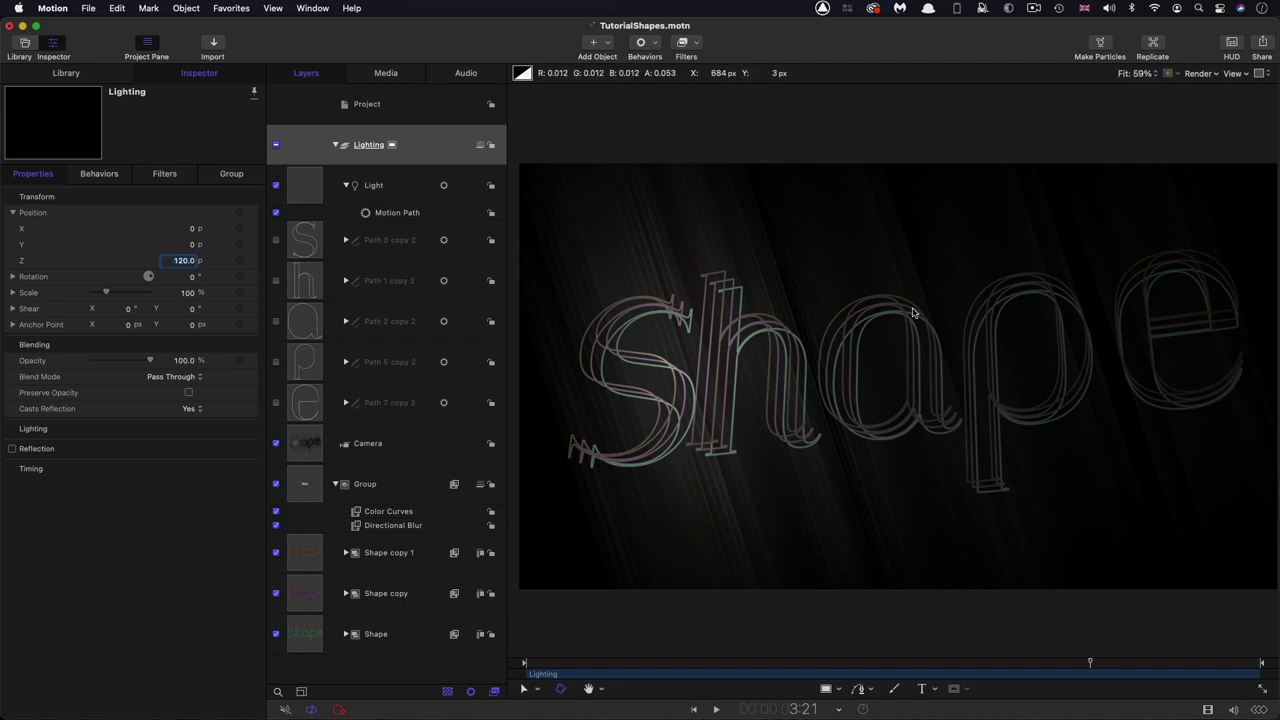
# Step: Set the Light's Intensity to 250% and Falloff to 5%
pyautogui.click(302, 189)
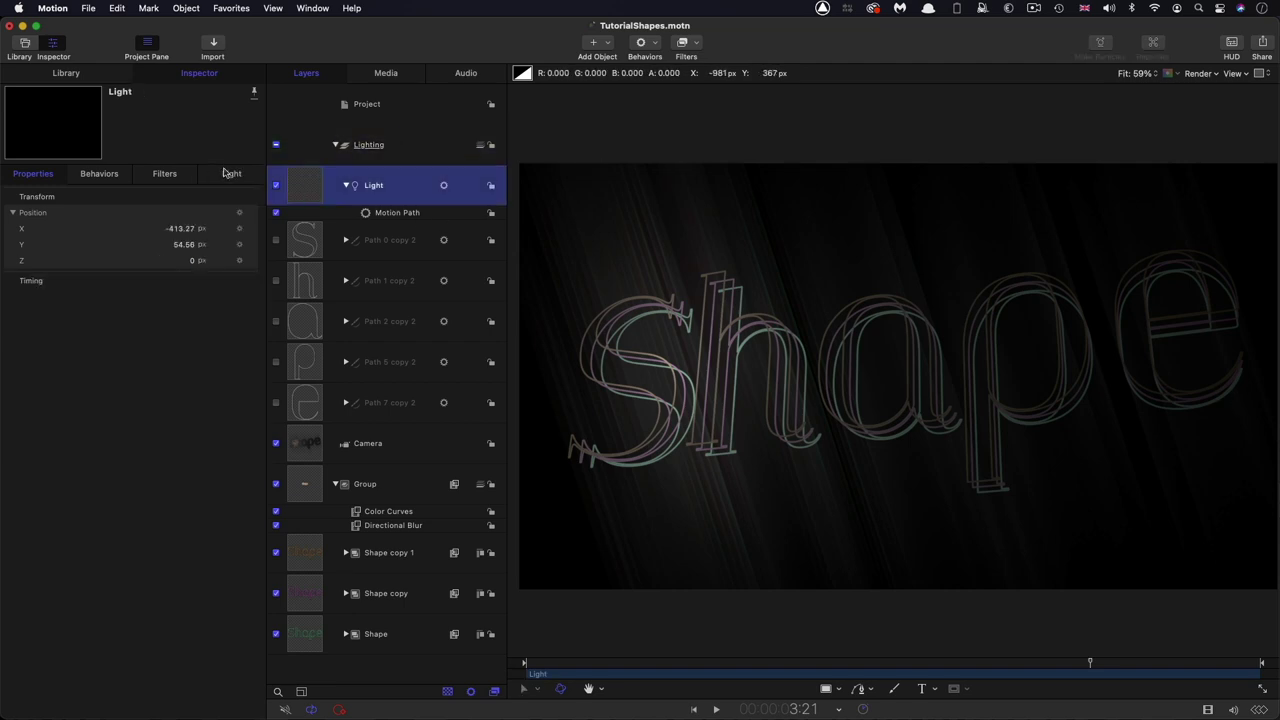
pyautogui.click(228, 173)
pyautogui.click(179, 246)
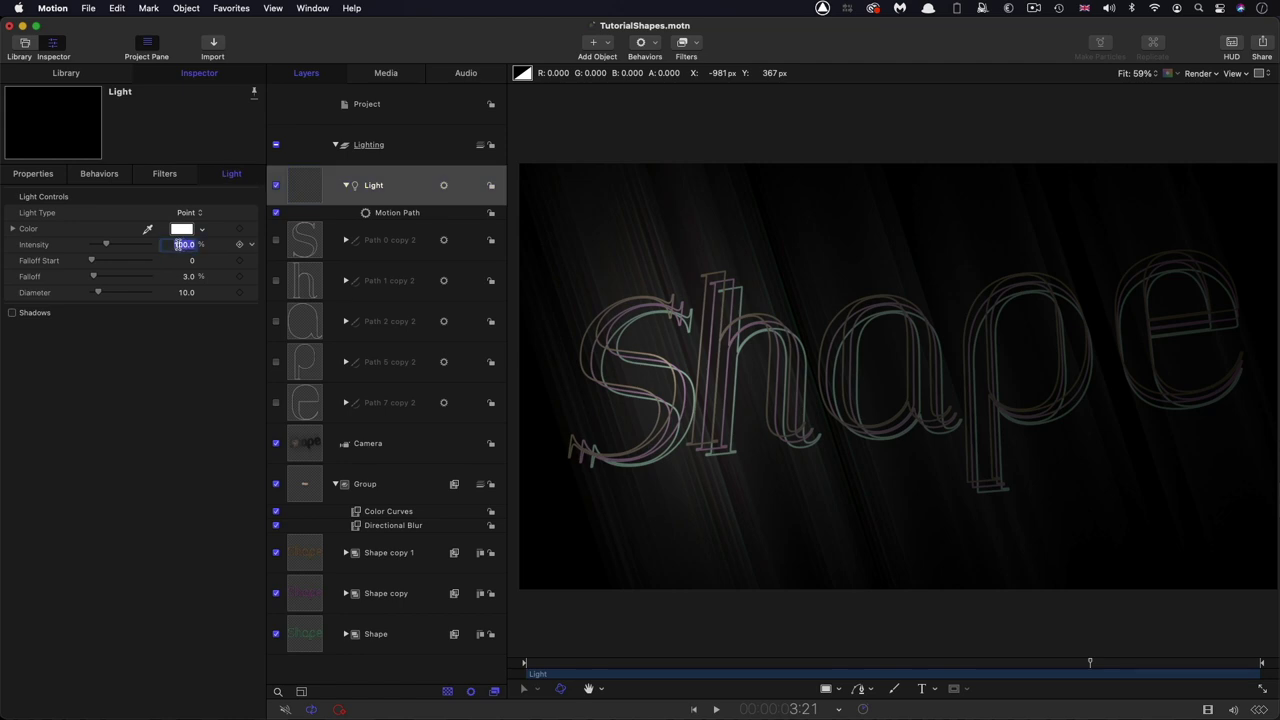
pyautogui.write('250')
pyautogui.press('Return')
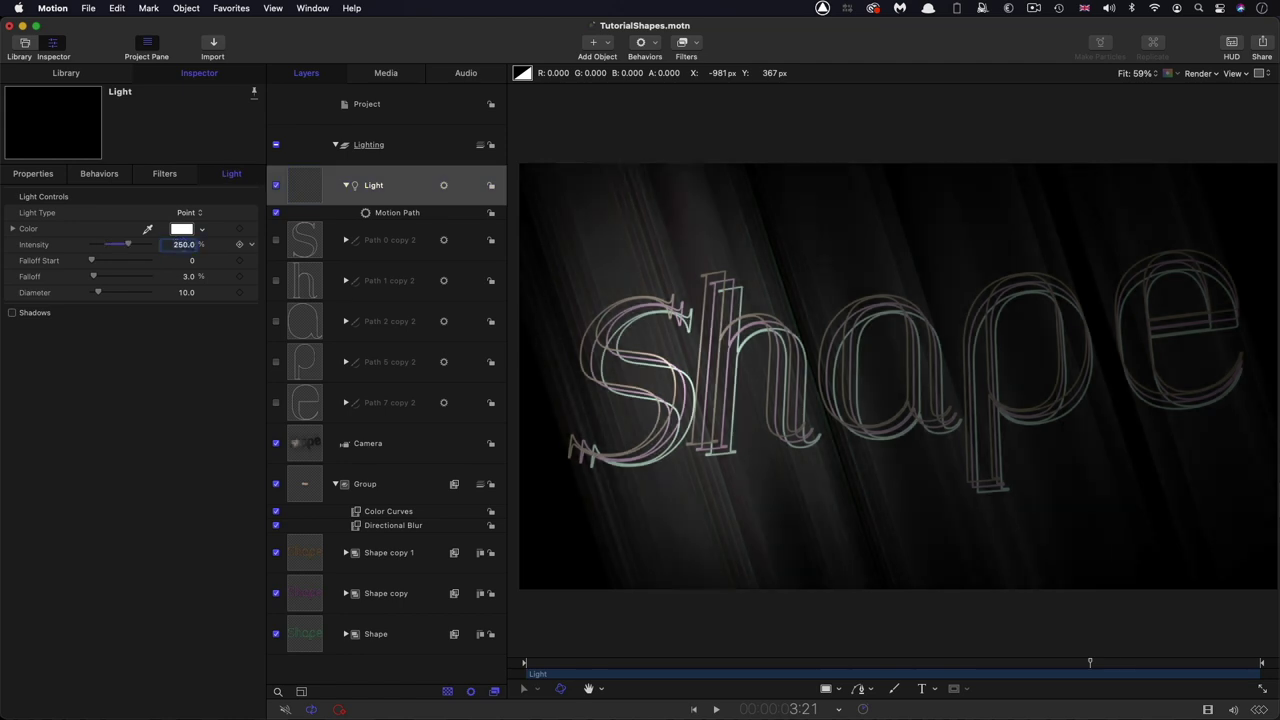
pyautogui.click(188, 278)
pyautogui.write('5')
pyautogui.press('Return')
pyautogui.click(405, 213)
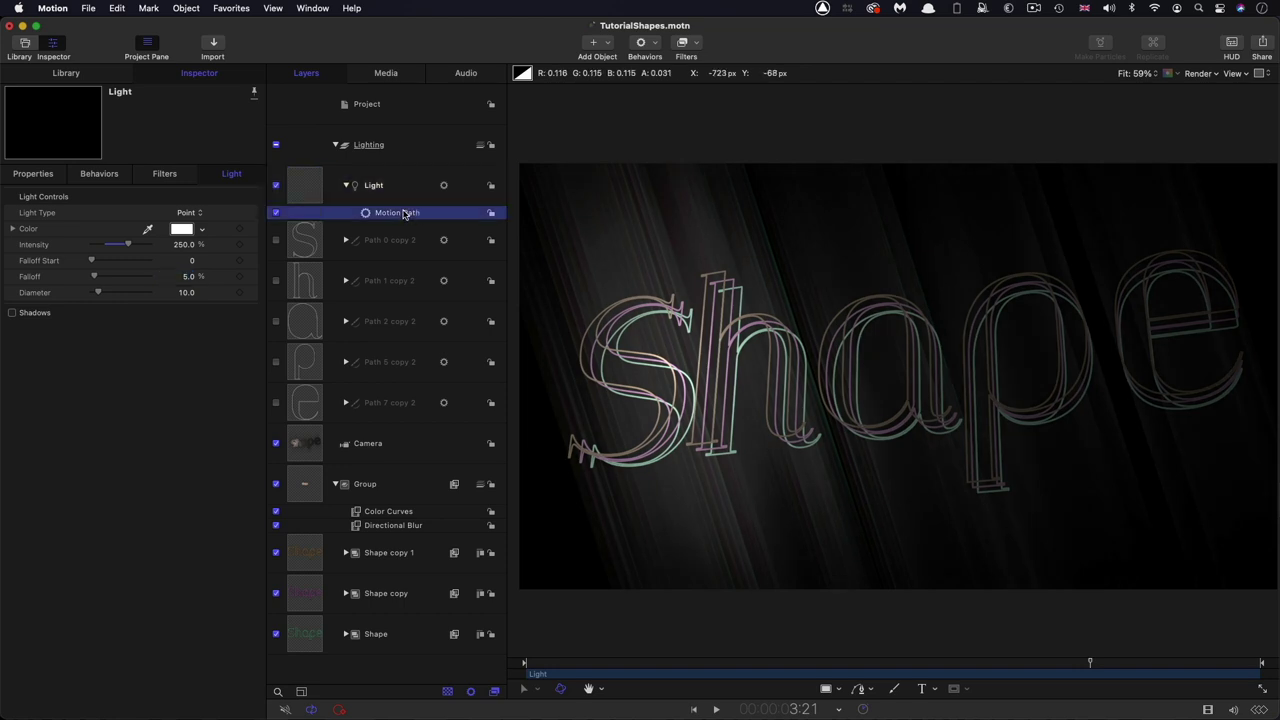
pyautogui.moveTo(950, 667); pyautogui.dragTo(966, 666)
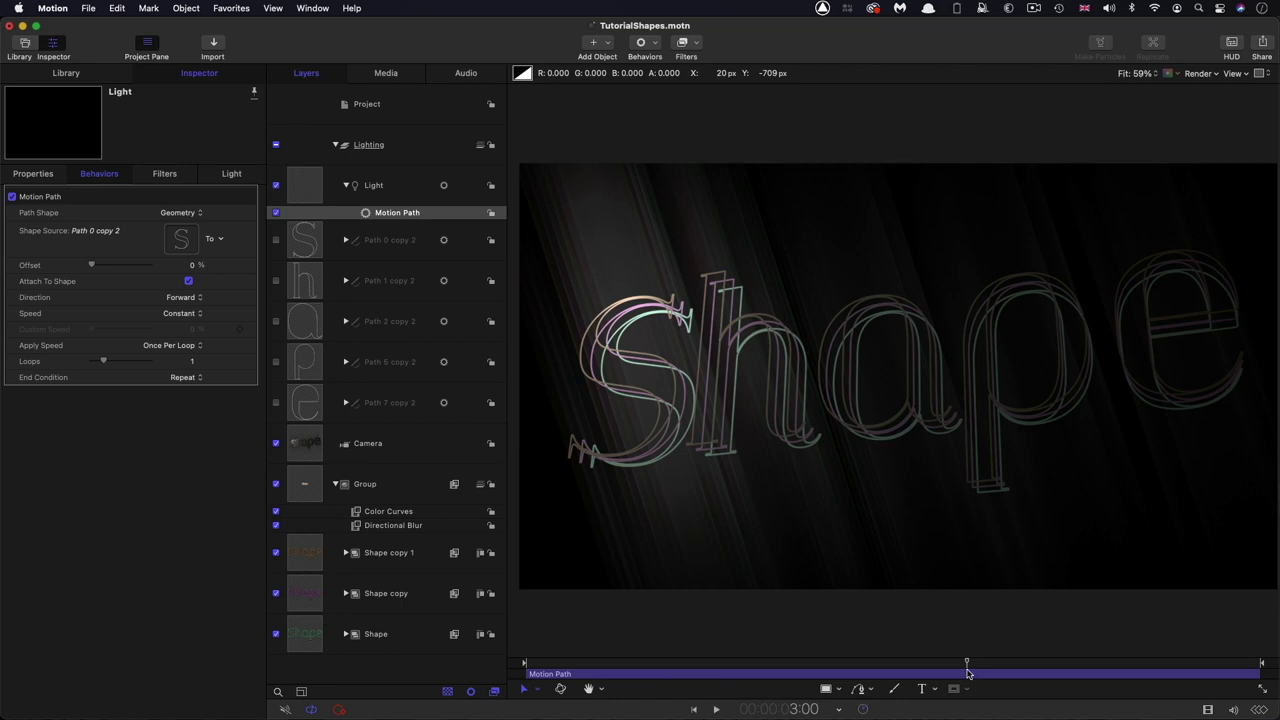
# Step: Trim the Motion Path behavior's out point to 3:00 and preview the light's travel
pyautogui.press('o')
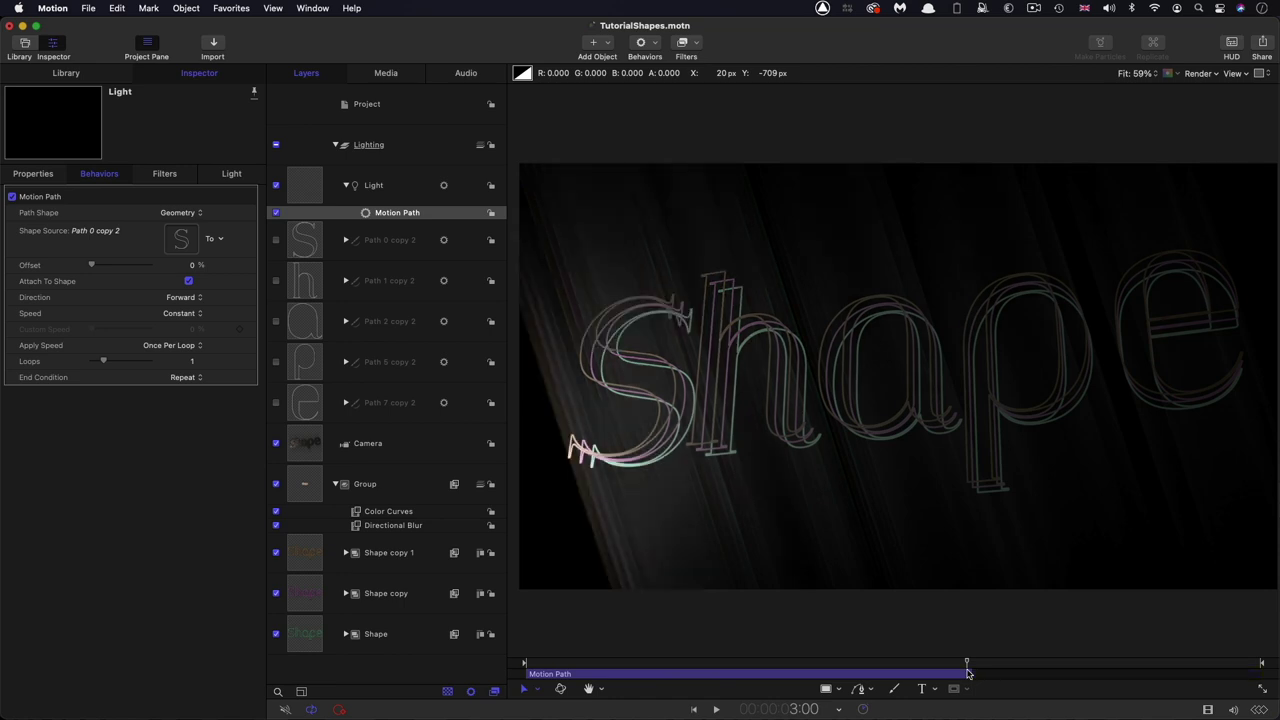
pyautogui.press('space')
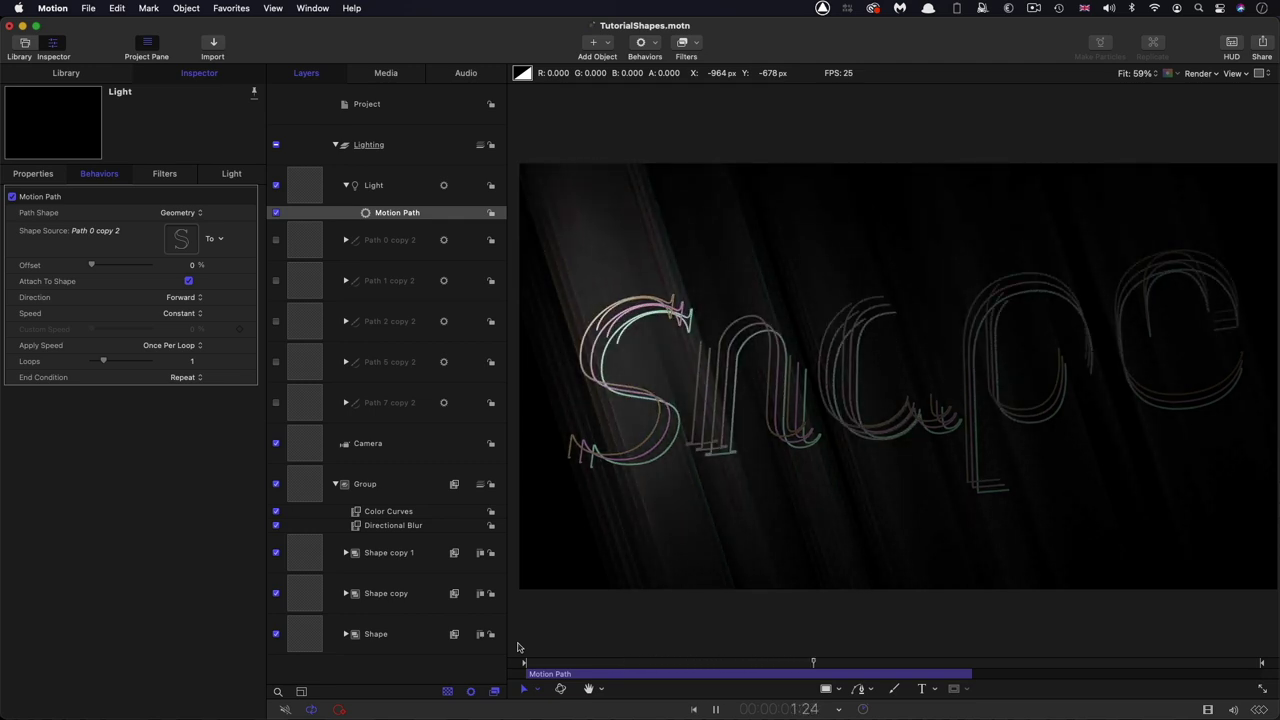
pyautogui.press('space')
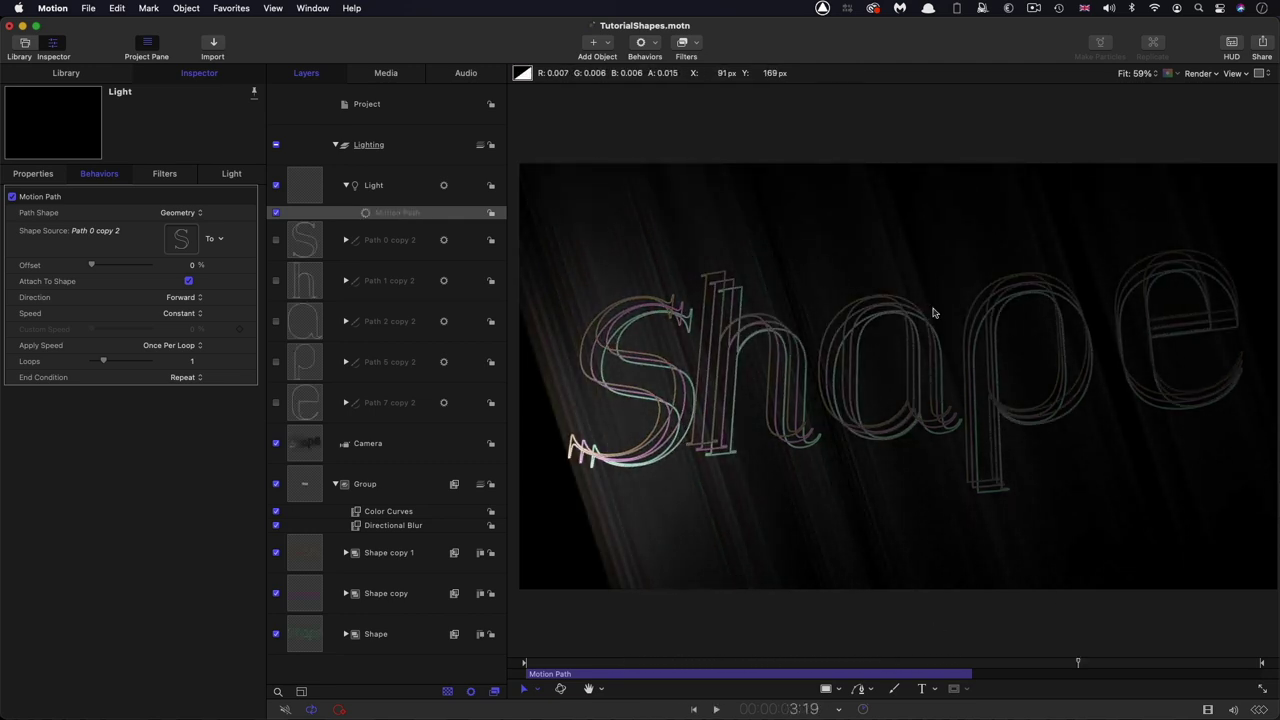
pyautogui.click(308, 180)
# Step: Duplicate the Light twice, making the copies follow the h and a letter paths
pyautogui.rightClick(308, 180)
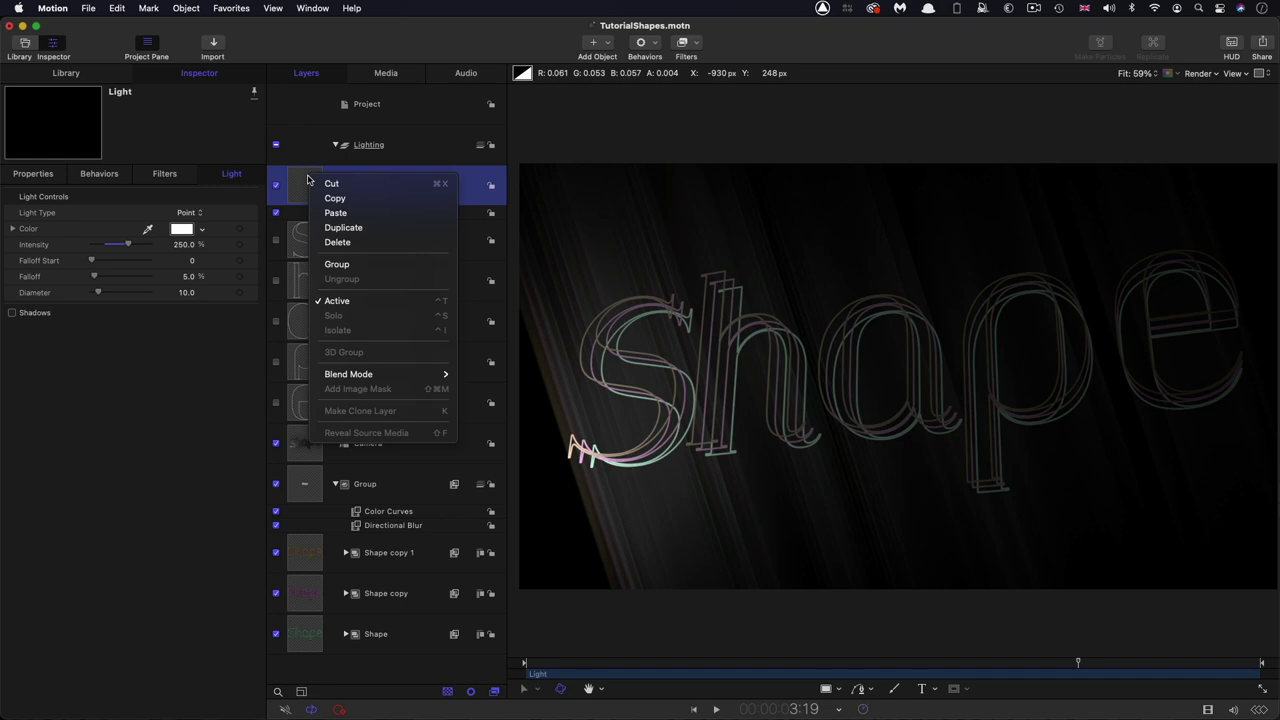
pyautogui.click(358, 230)
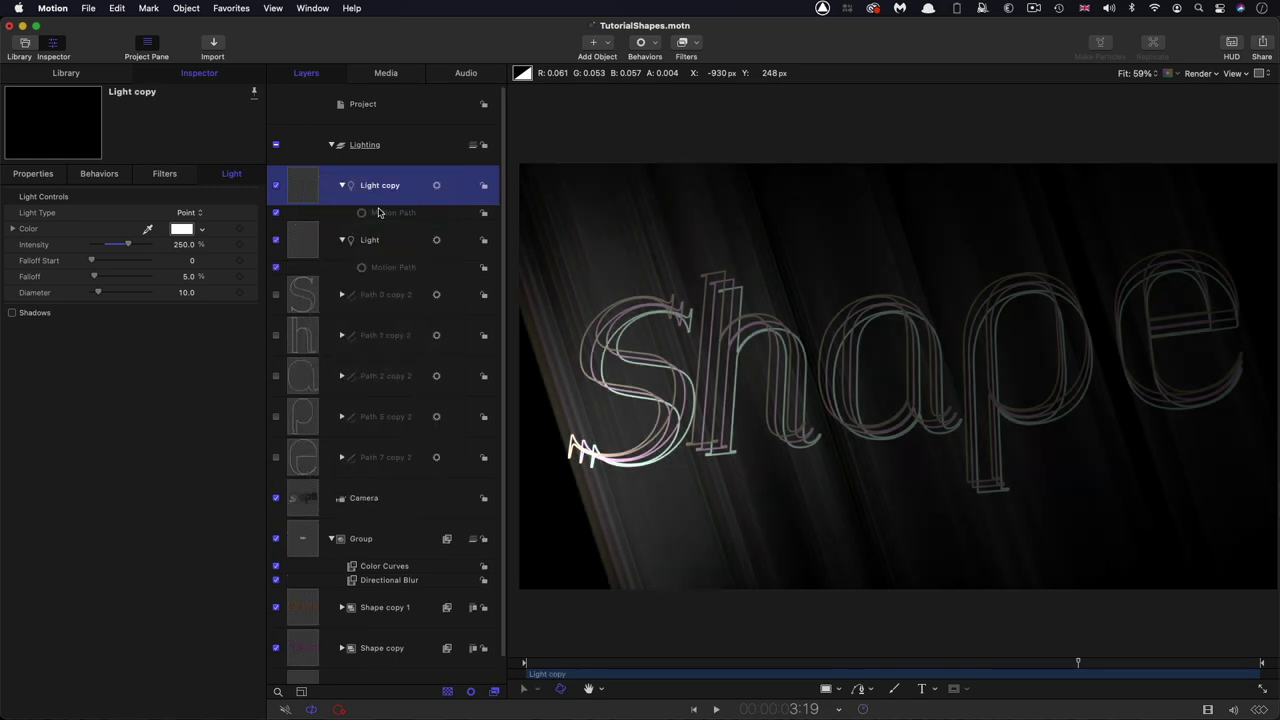
pyautogui.click(378, 212)
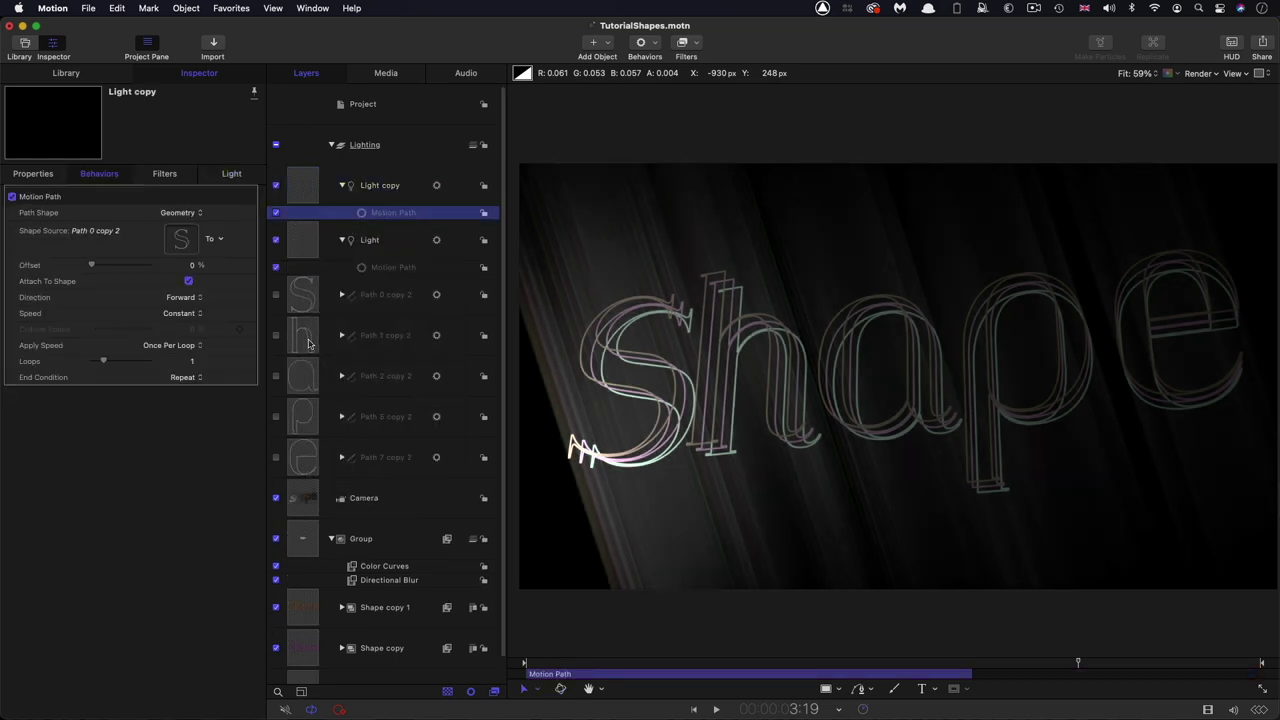
pyautogui.moveTo(306, 342); pyautogui.dragTo(180, 240)
pyautogui.rightClick(308, 177)
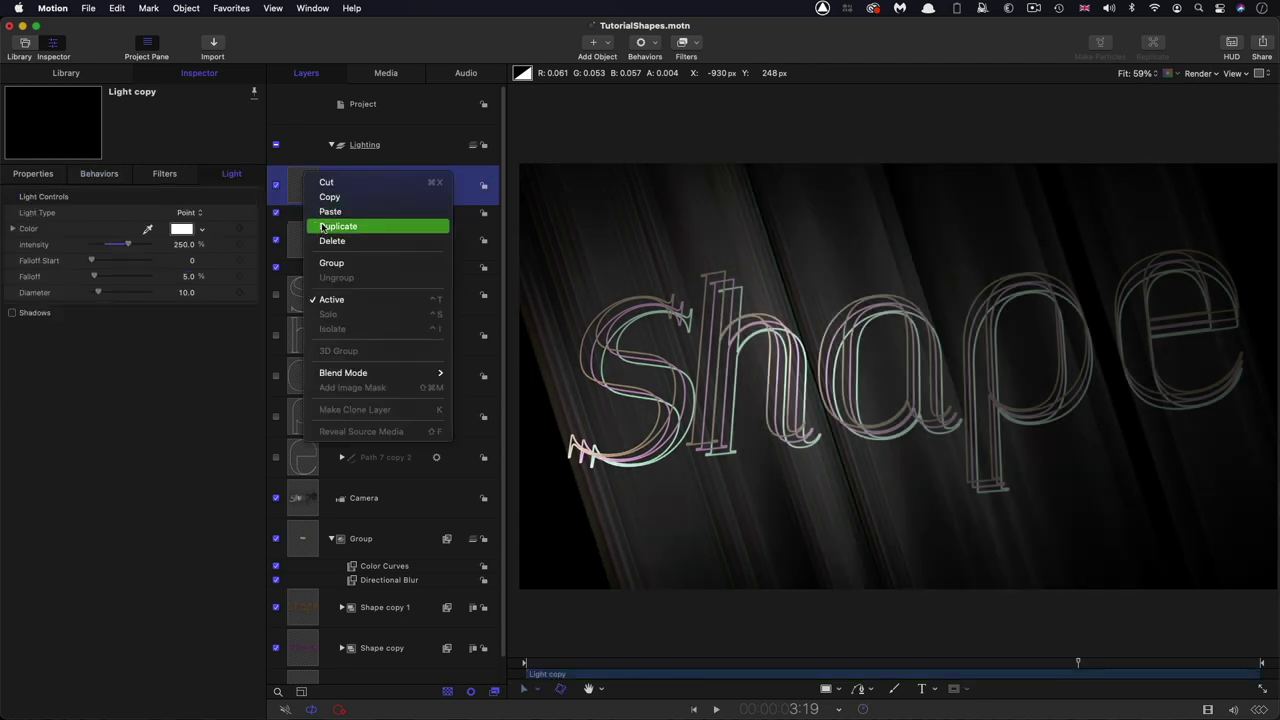
pyautogui.click(338, 226)
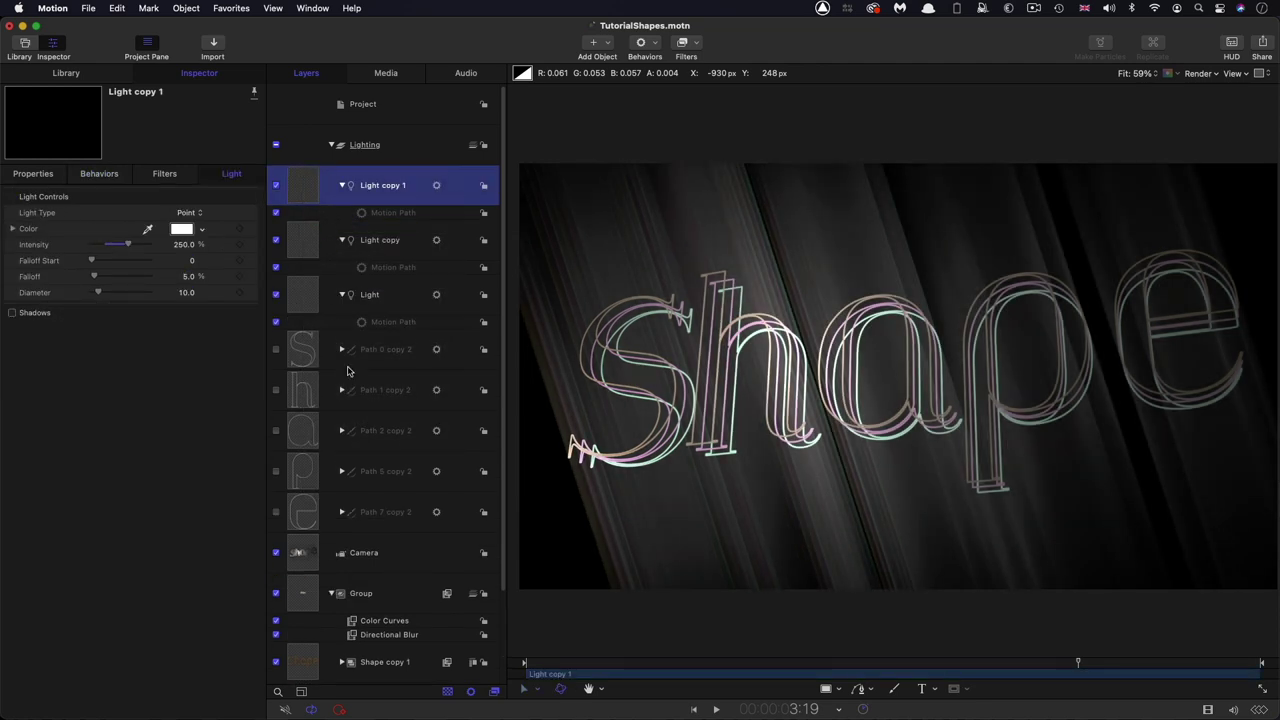
pyautogui.click(376, 216)
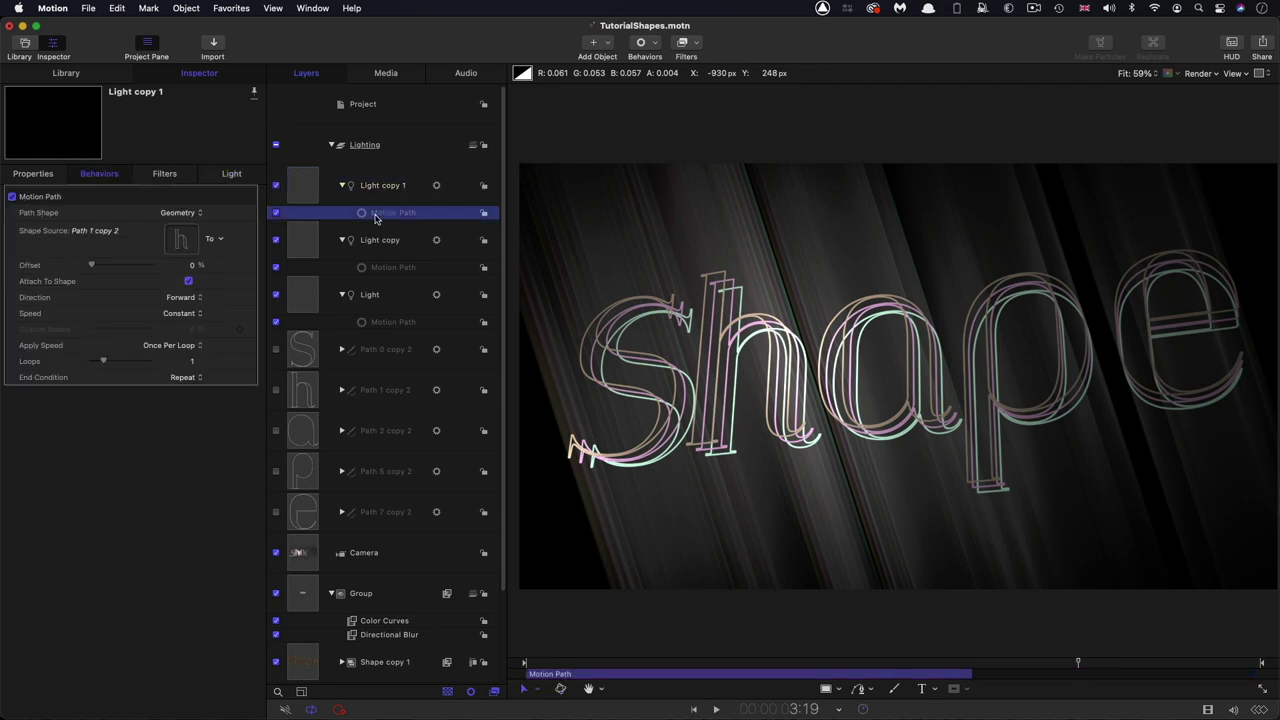
pyautogui.moveTo(305, 390); pyautogui.dragTo(169, 230)
# Step: Add two more light copies following the p and e letter paths, then preview playback
pyautogui.click(305, 180)
pyautogui.rightClick(305, 180)
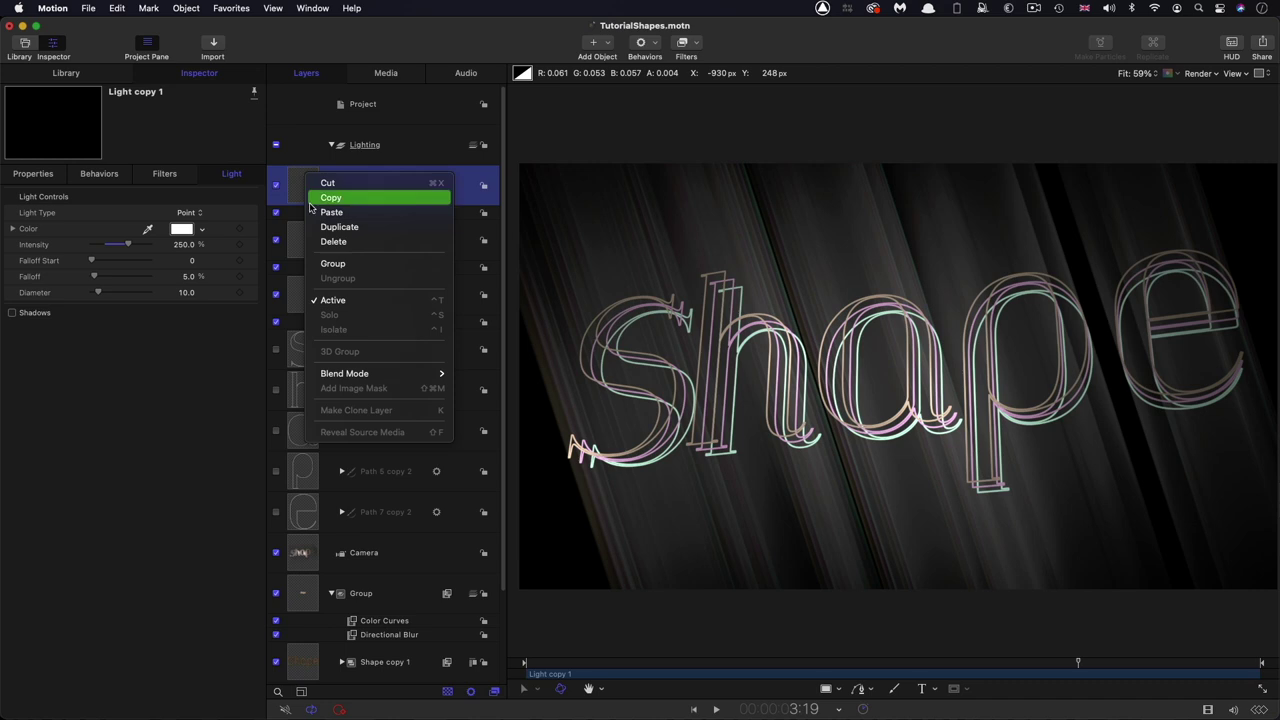
pyautogui.click(335, 229)
pyautogui.click(377, 216)
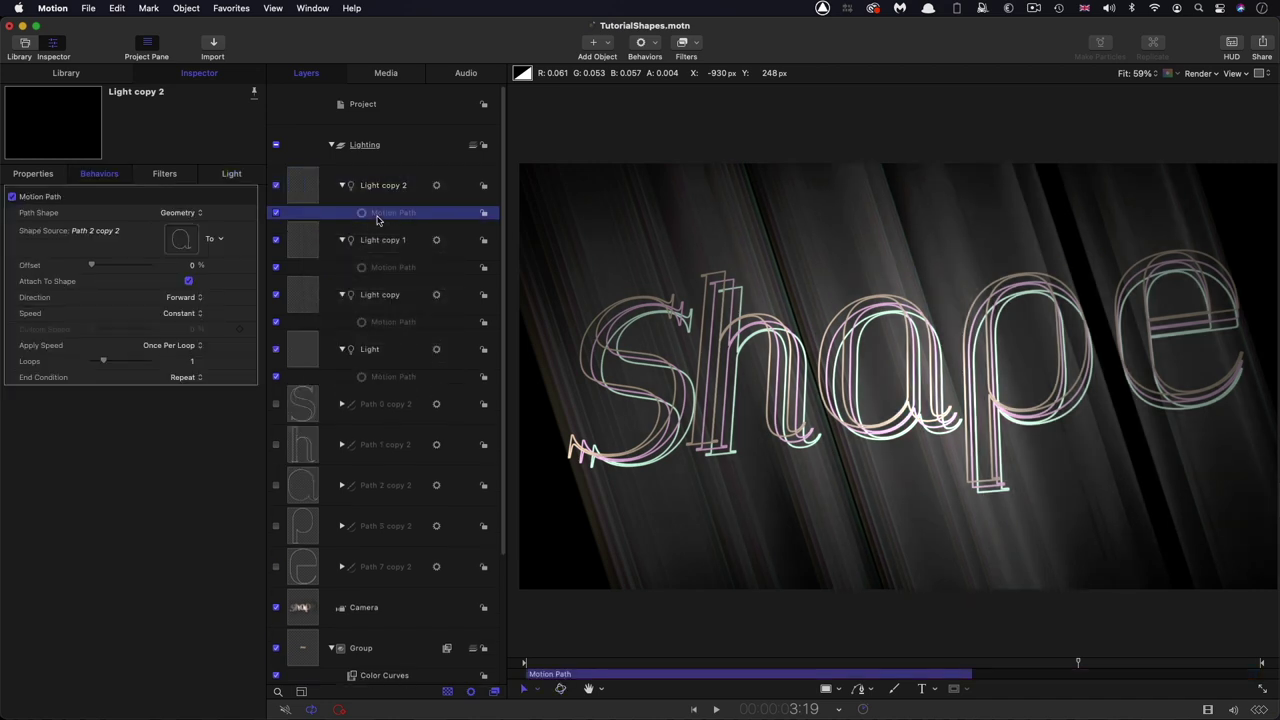
pyautogui.moveTo(290, 514); pyautogui.dragTo(168, 247)
pyautogui.click(303, 187)
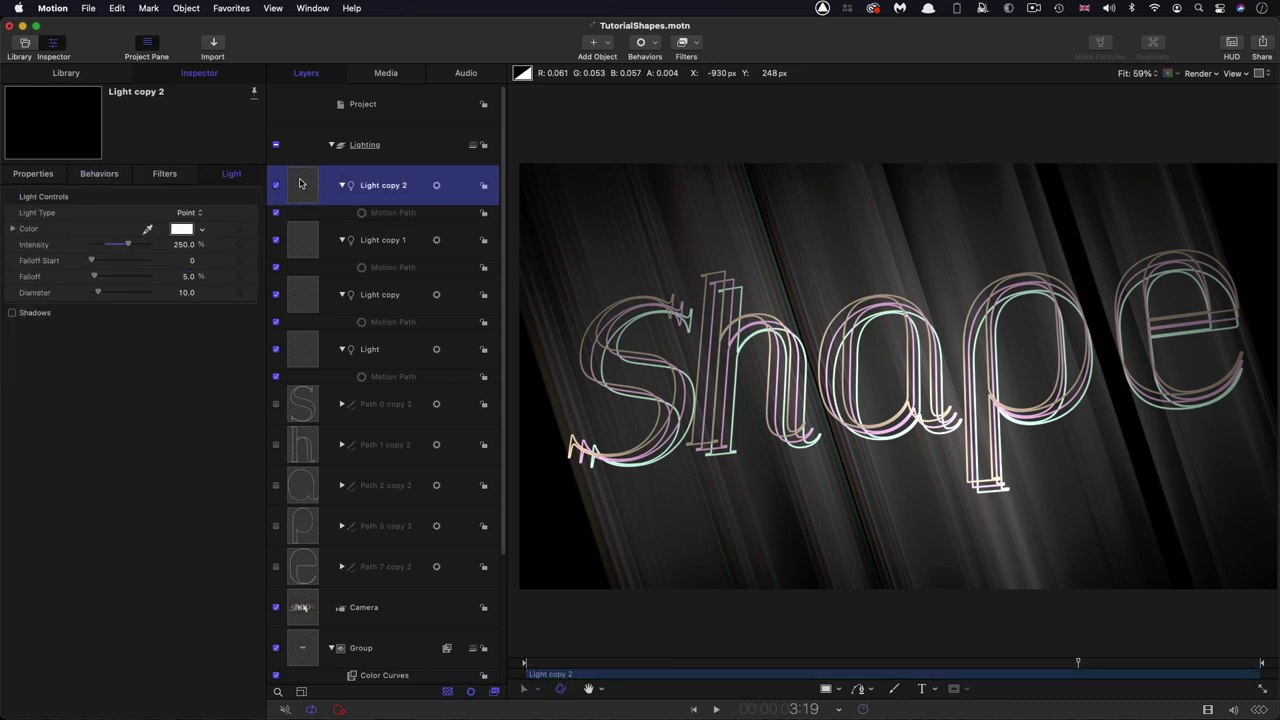
pyautogui.rightClick(303, 183)
pyautogui.click(336, 229)
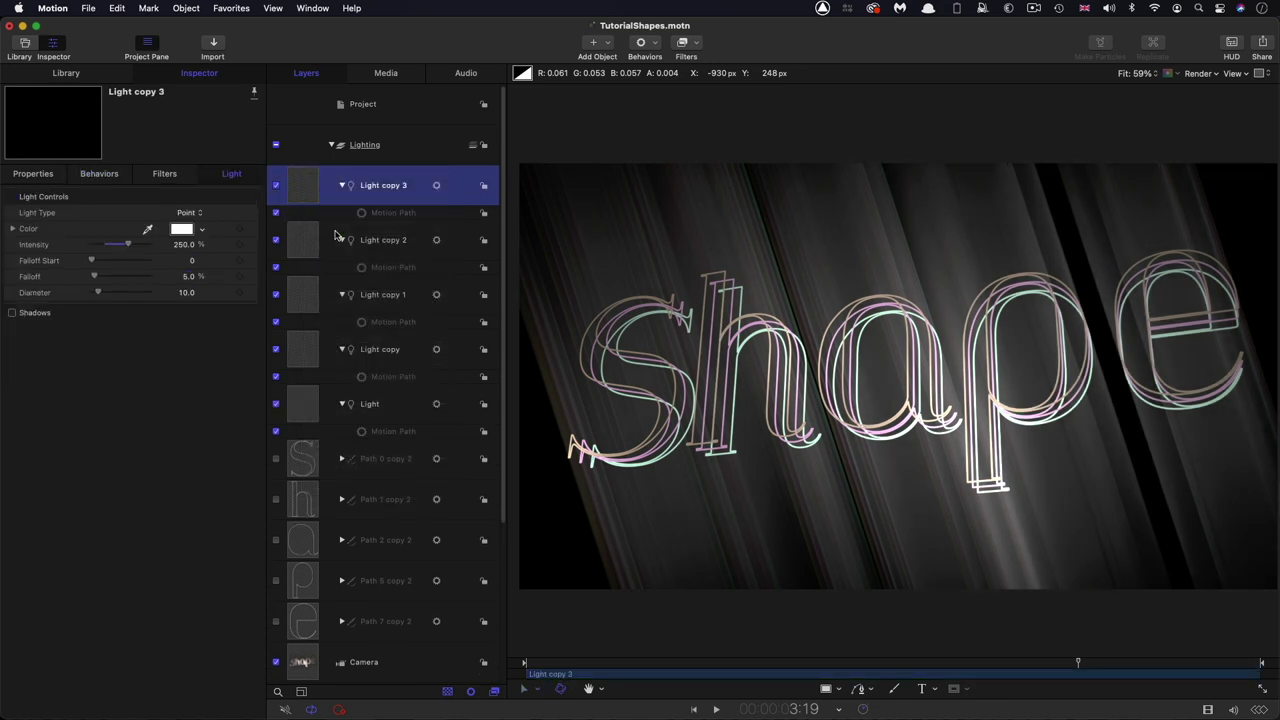
pyautogui.click(385, 213)
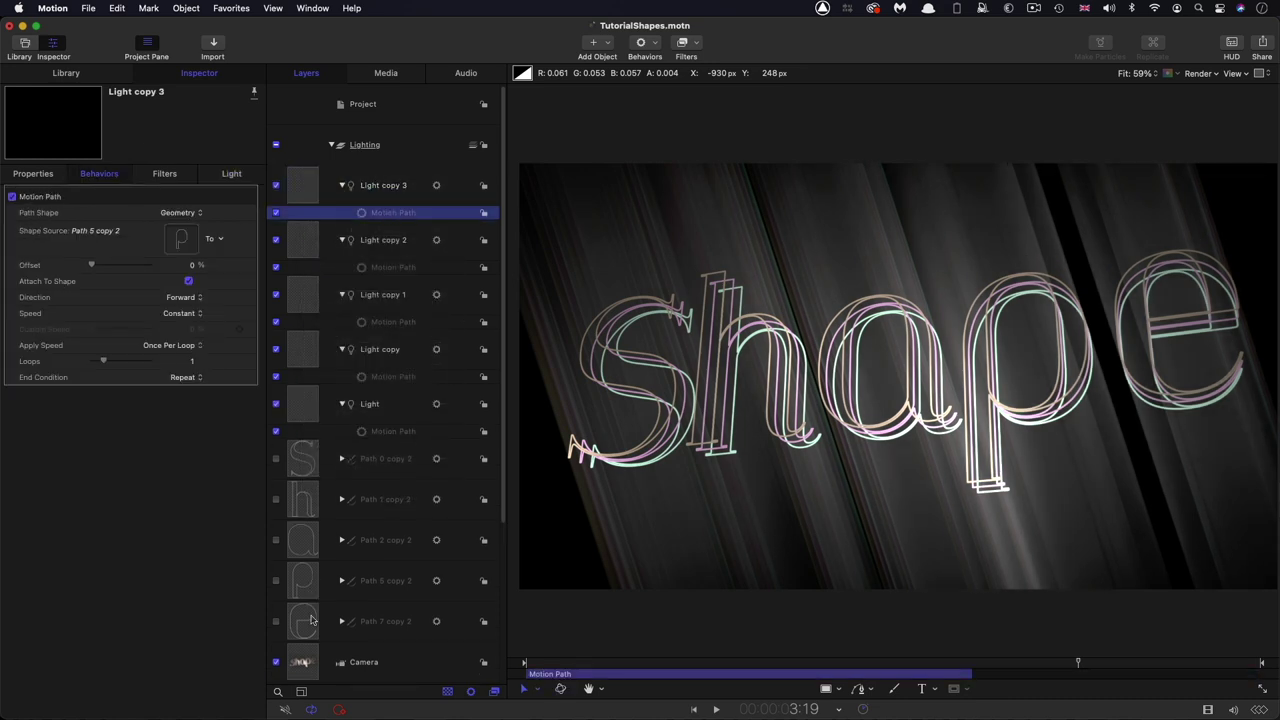
pyautogui.moveTo(311, 621); pyautogui.dragTo(181, 238)
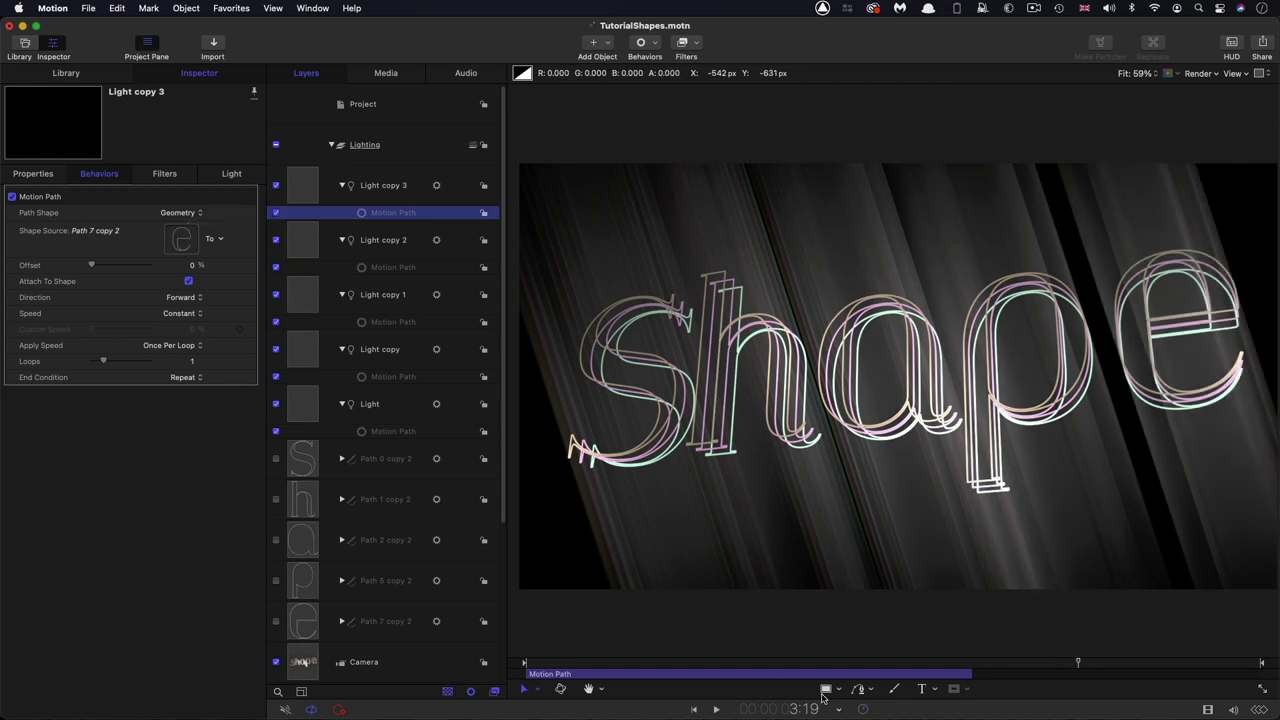
pyautogui.press('space')
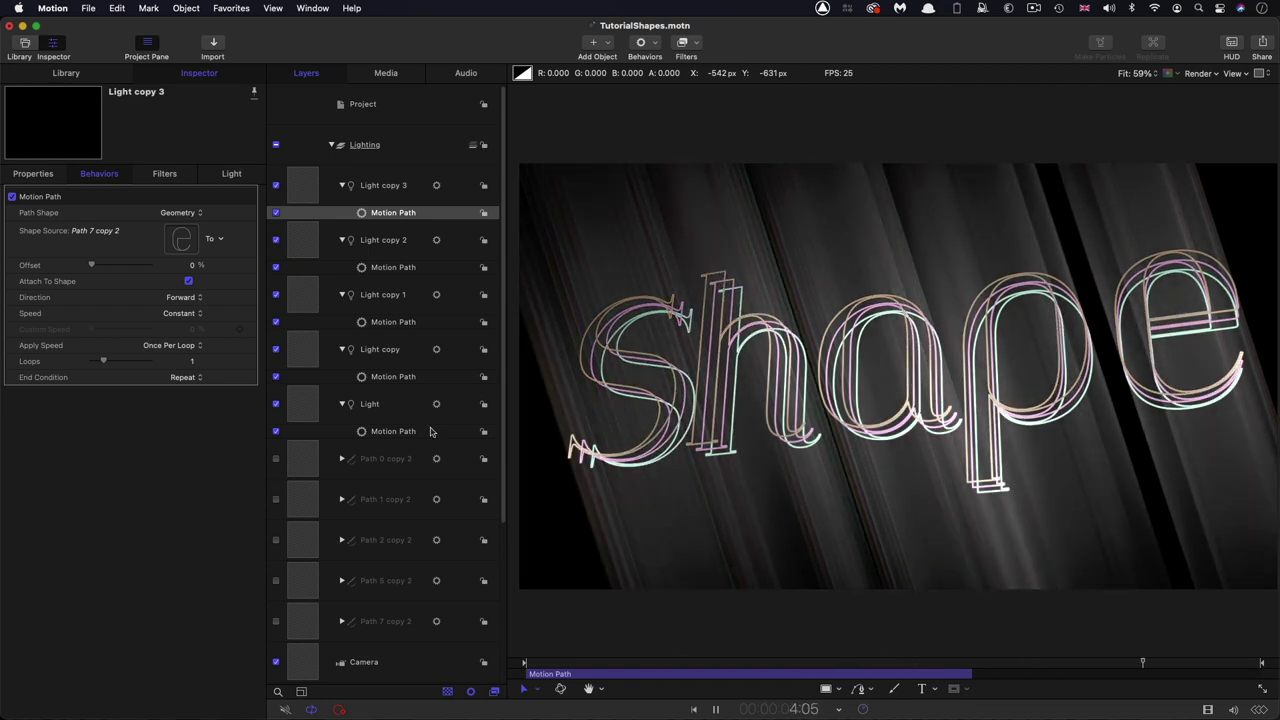
pyautogui.press('space')
pyautogui.scroll(-5, 429, 432)
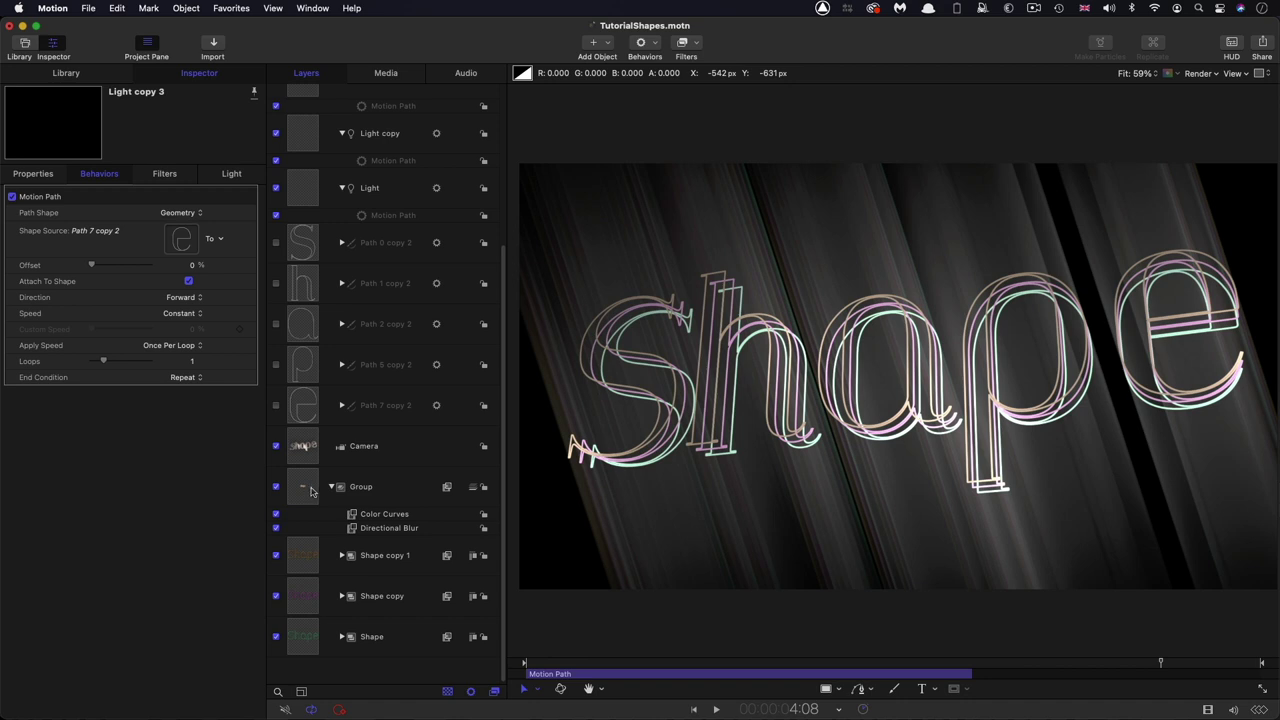
pyautogui.click(310, 490)
pyautogui.click(697, 42)
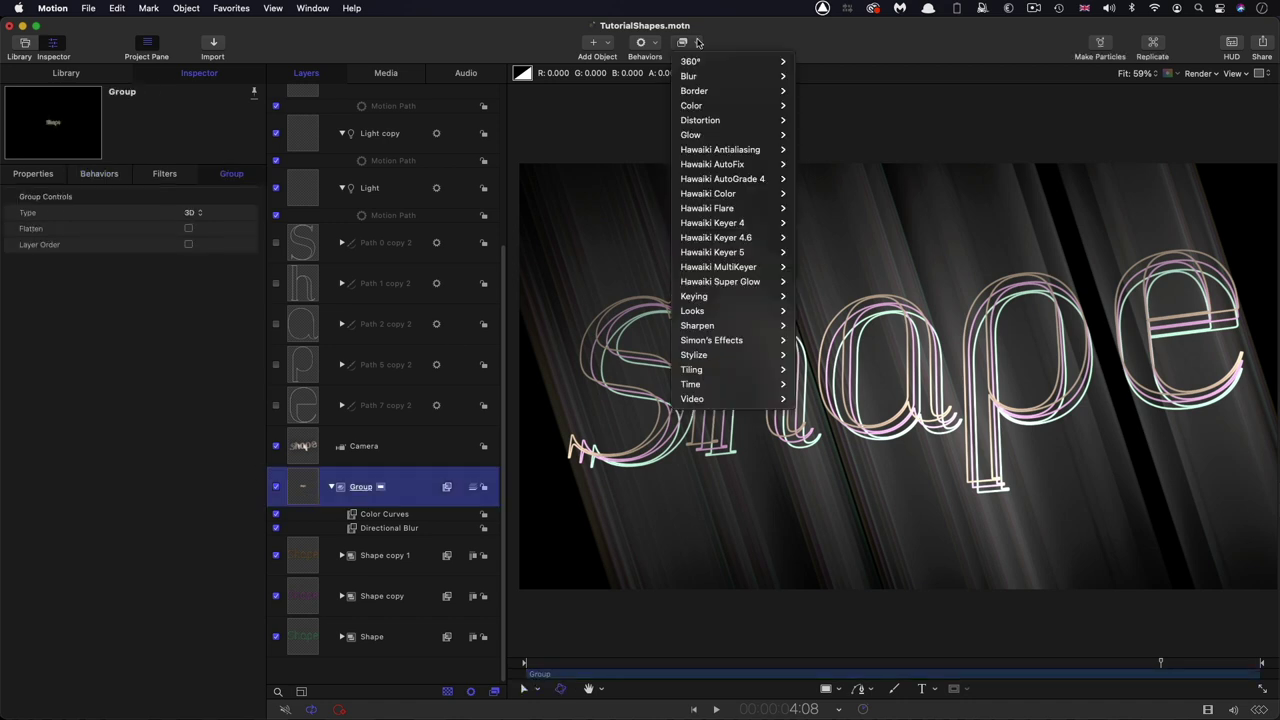
pyautogui.moveTo(710, 281)
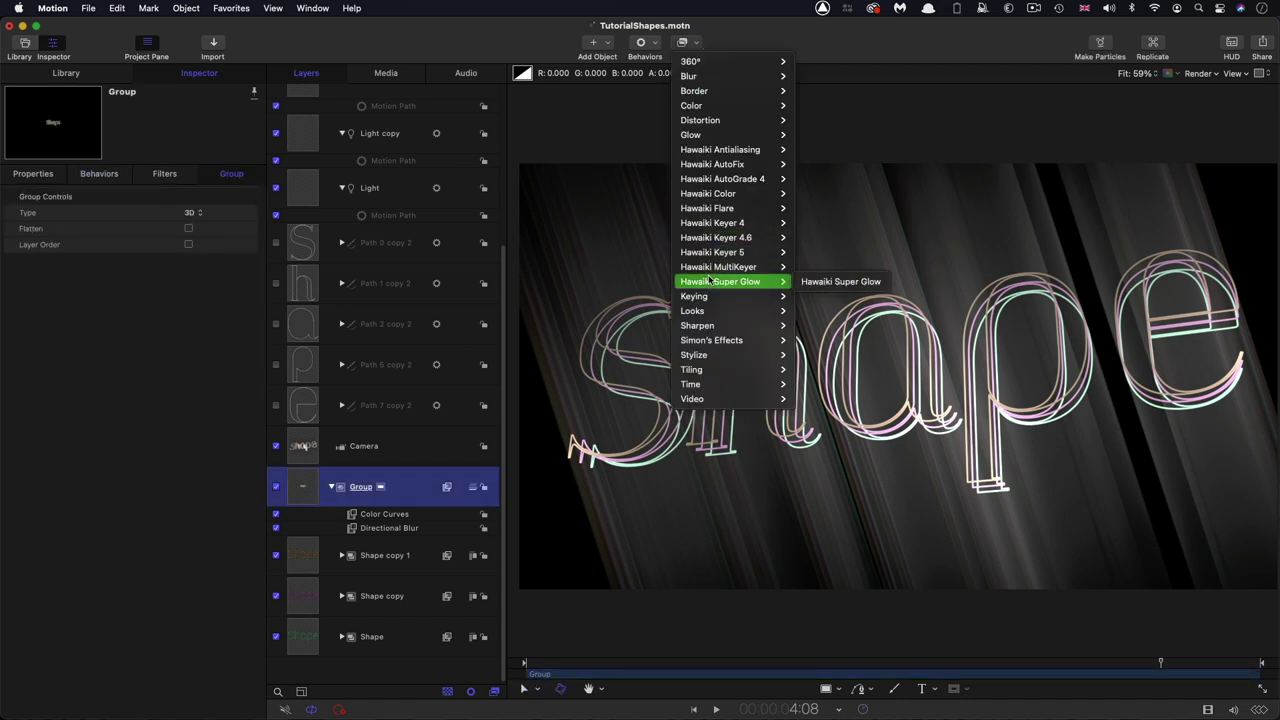
pyautogui.click(868, 284)
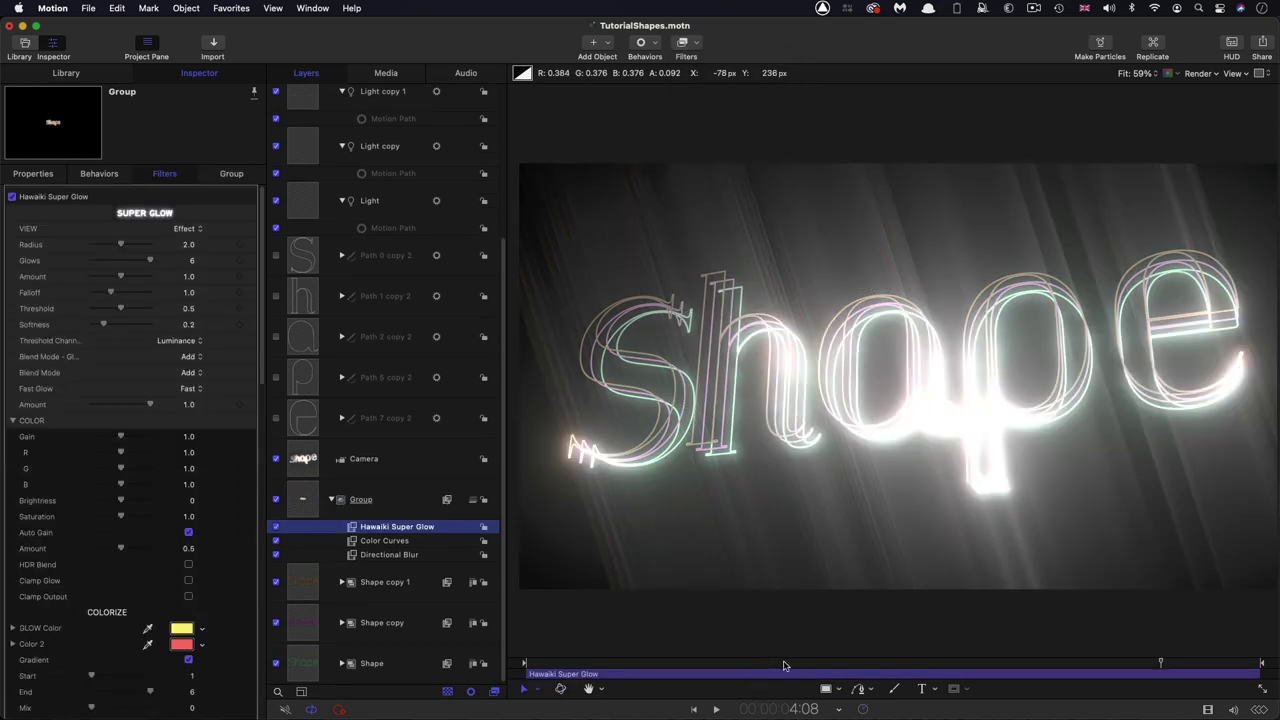
pyautogui.press('space')
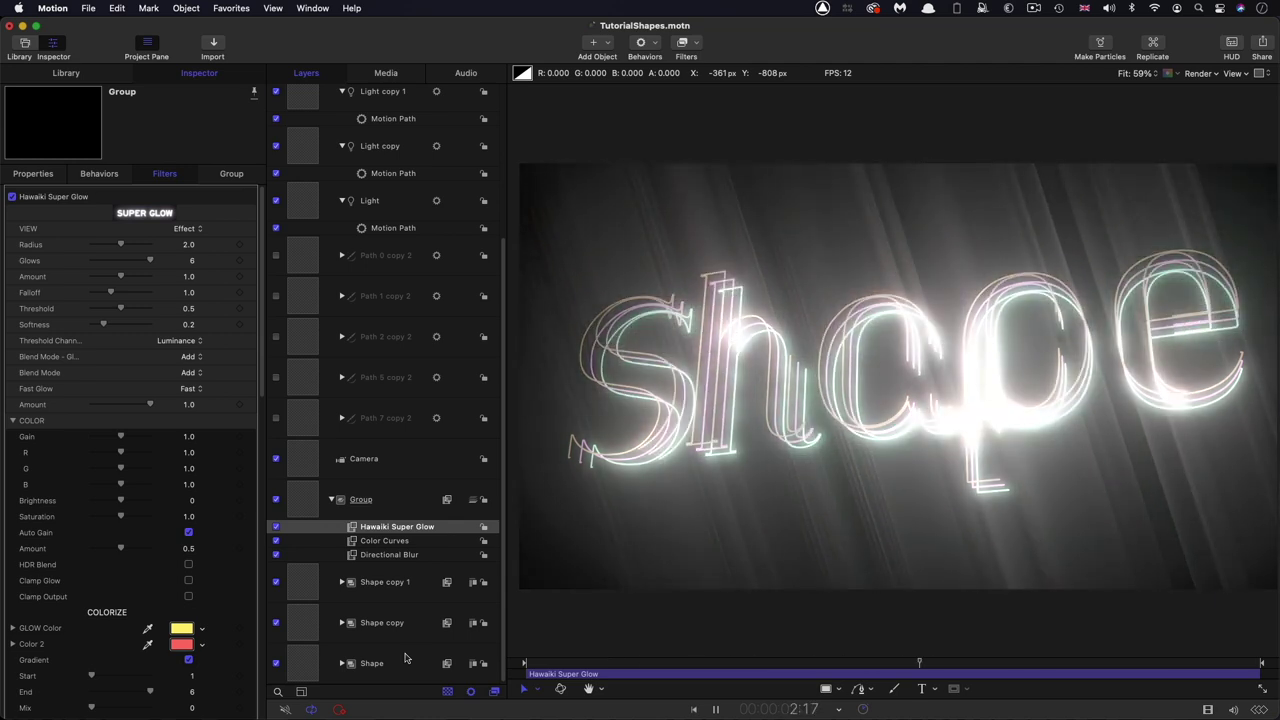
pyautogui.press('space')
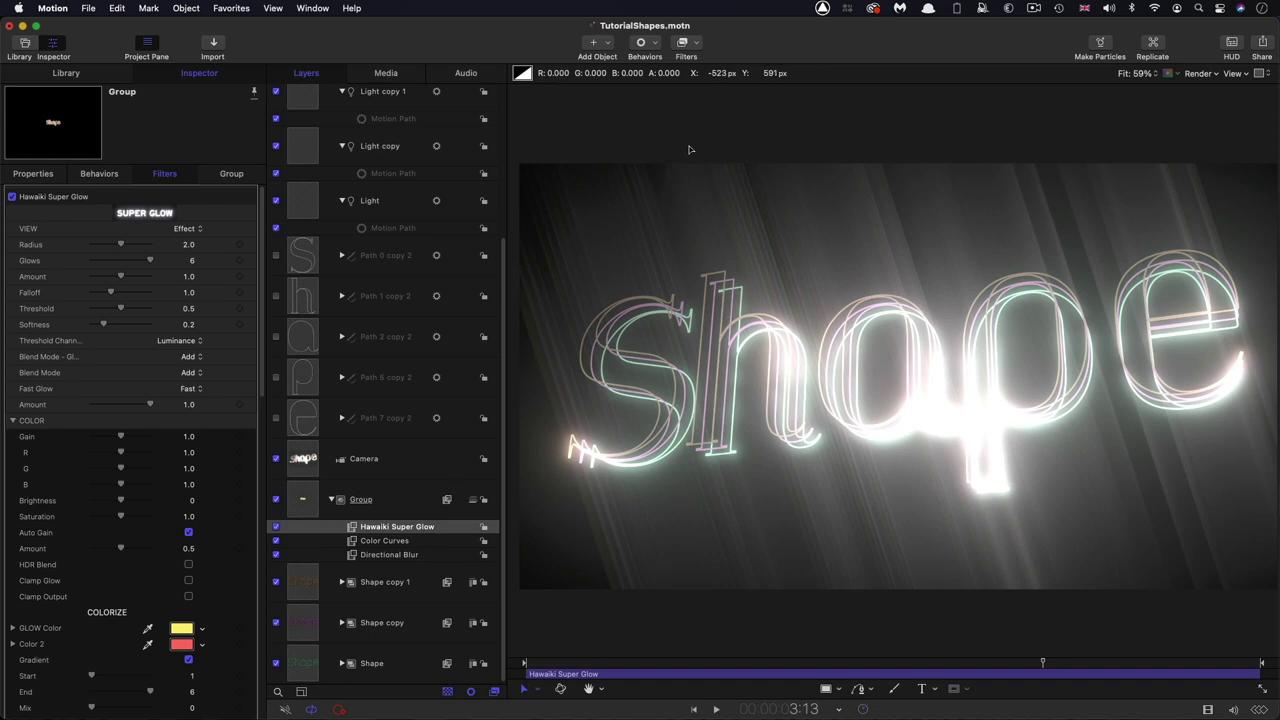
pyautogui.moveTo(121, 484); pyautogui.dragTo(143, 490)
pyautogui.moveTo(120, 309); pyautogui.dragTo(120, 278)
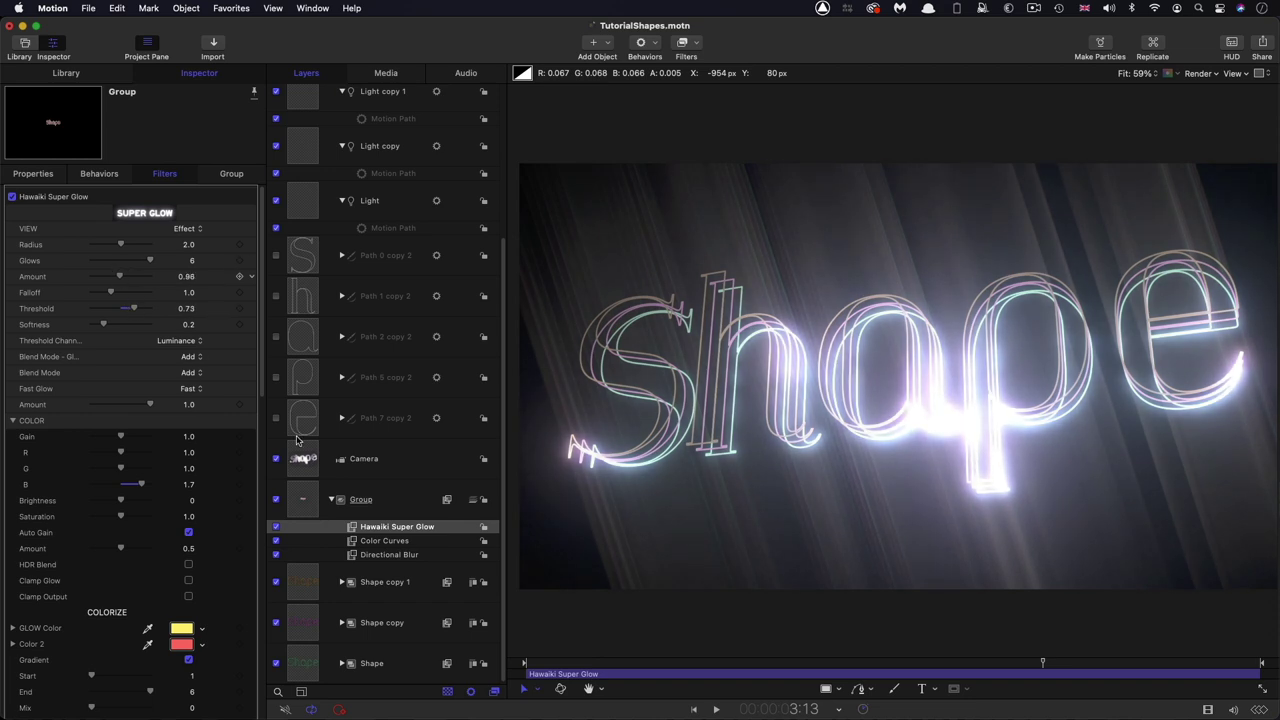
pyautogui.moveTo(263, 339); pyautogui.dragTo(258, 460)
pyautogui.scroll(2, 258, 460)
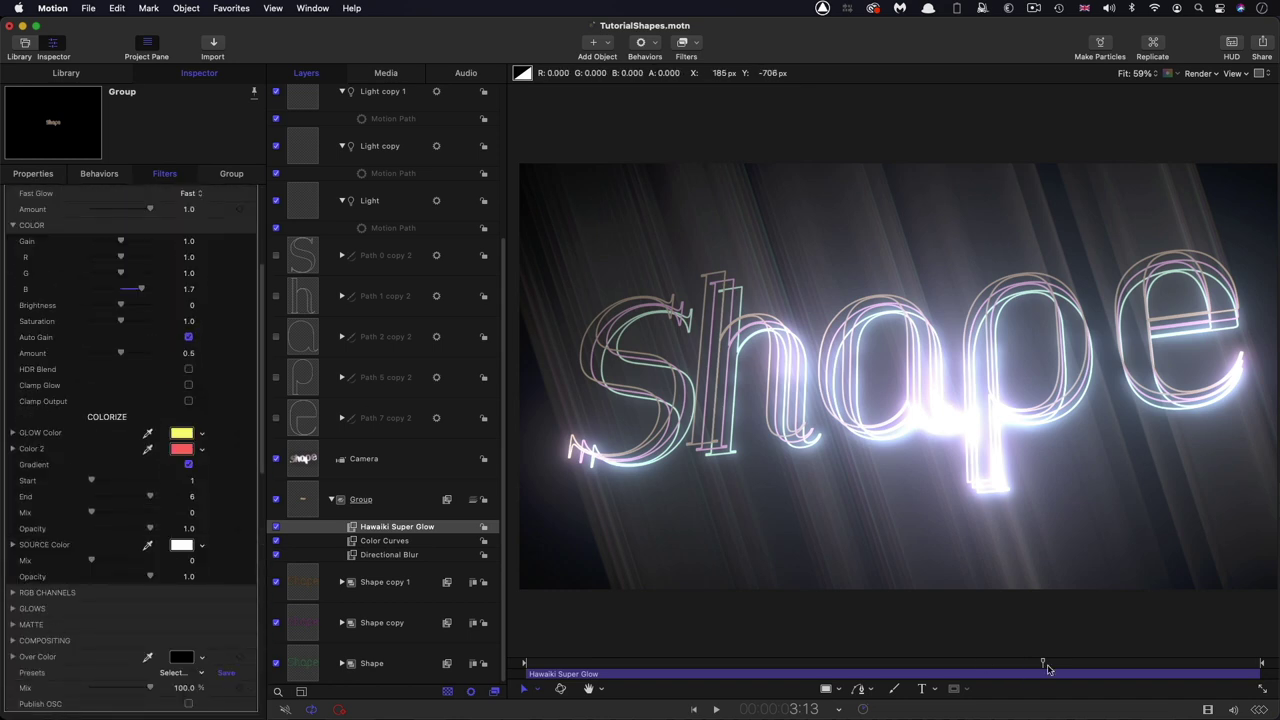
pyautogui.moveTo(1044, 668); pyautogui.dragTo(942, 676)
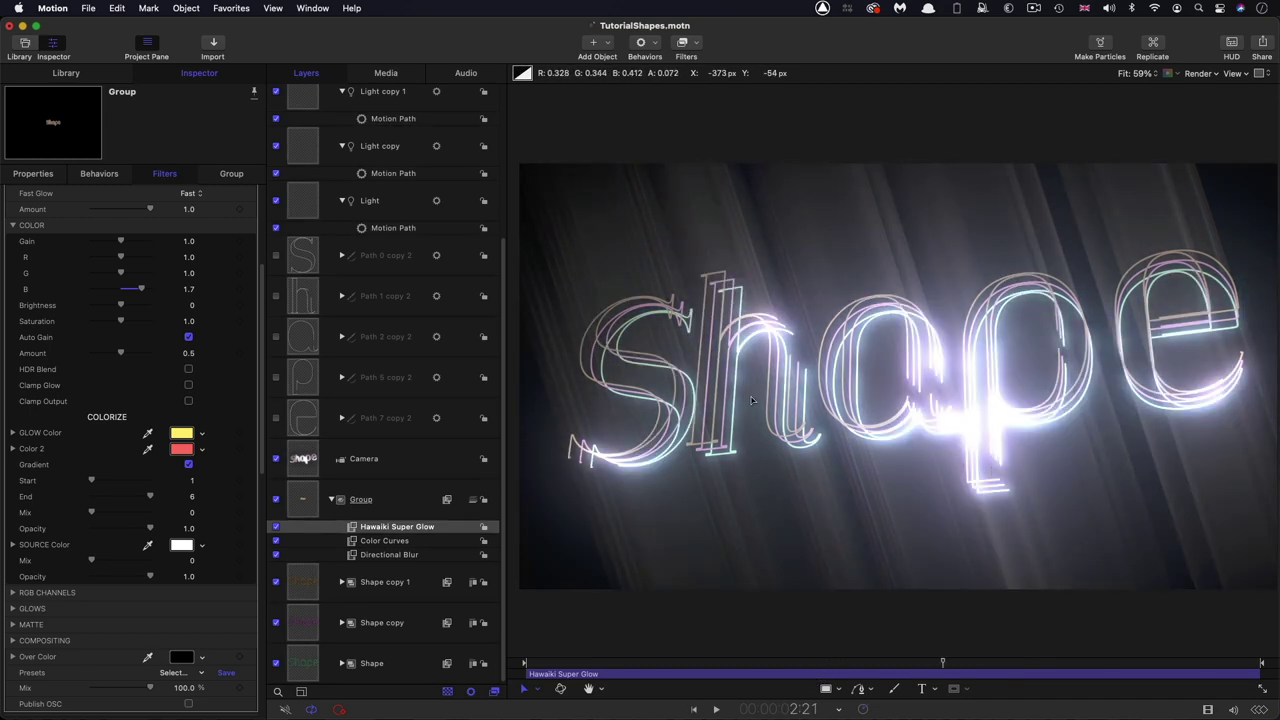
pyautogui.click(695, 45)
pyautogui.moveTo(701, 132)
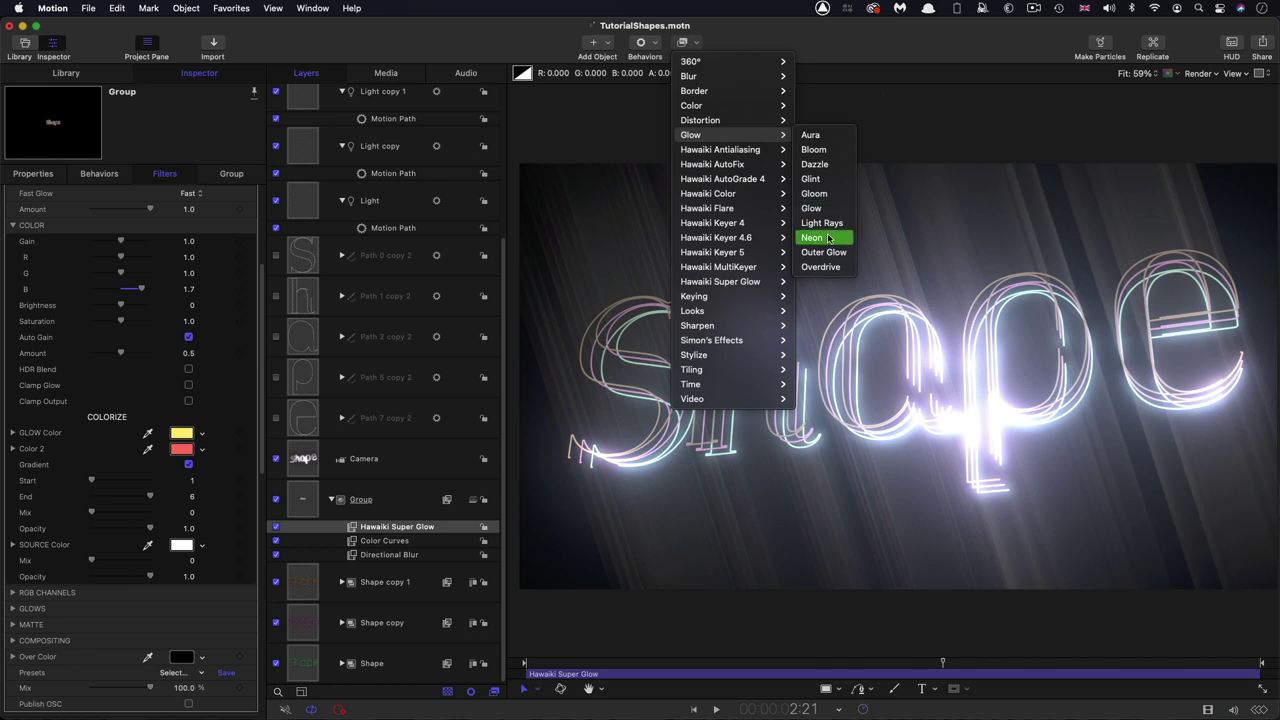
pyautogui.click(893, 112)
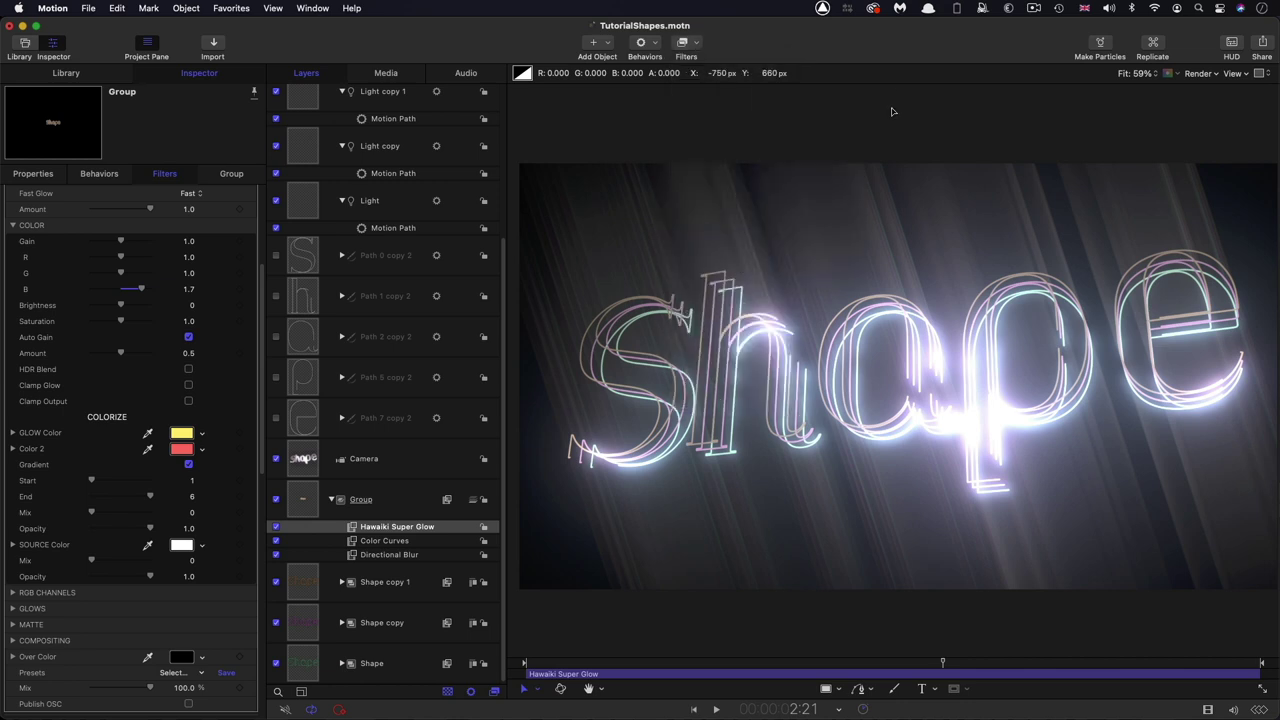
pyautogui.click(771, 209)
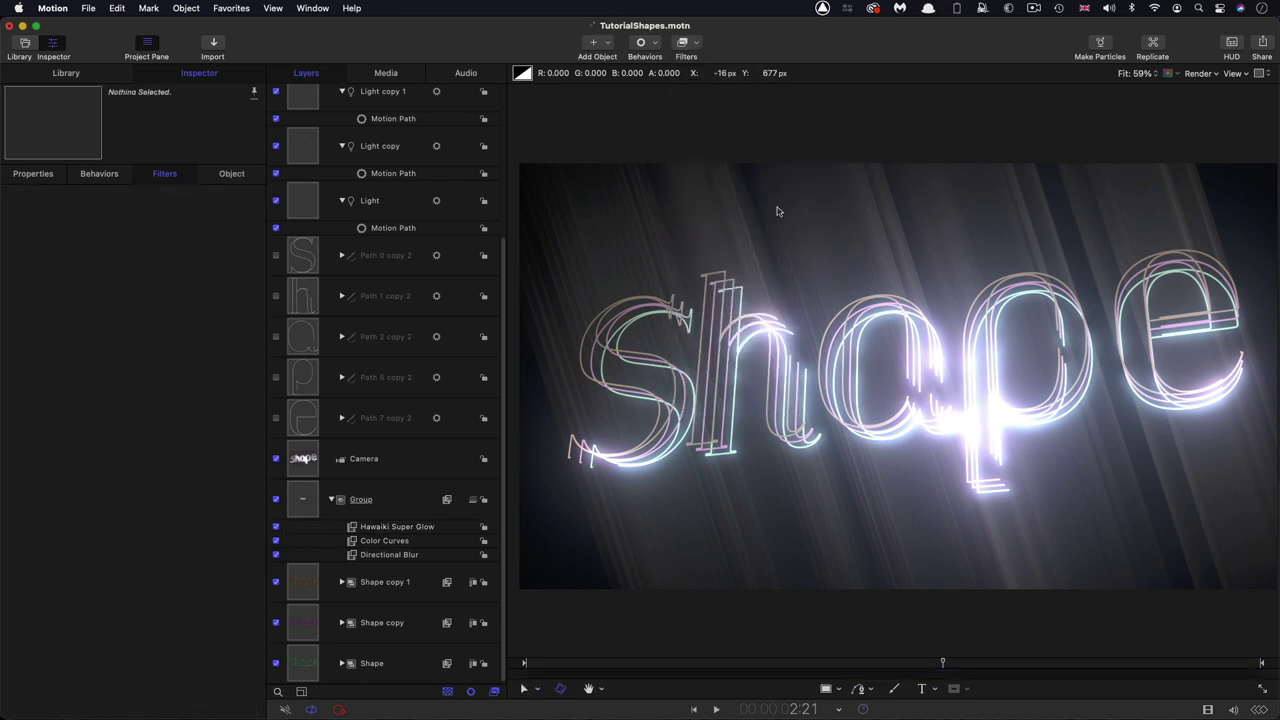
# Step: Keyframe the Camera's Position at the start of the timeline
pyautogui.click(333, 500)
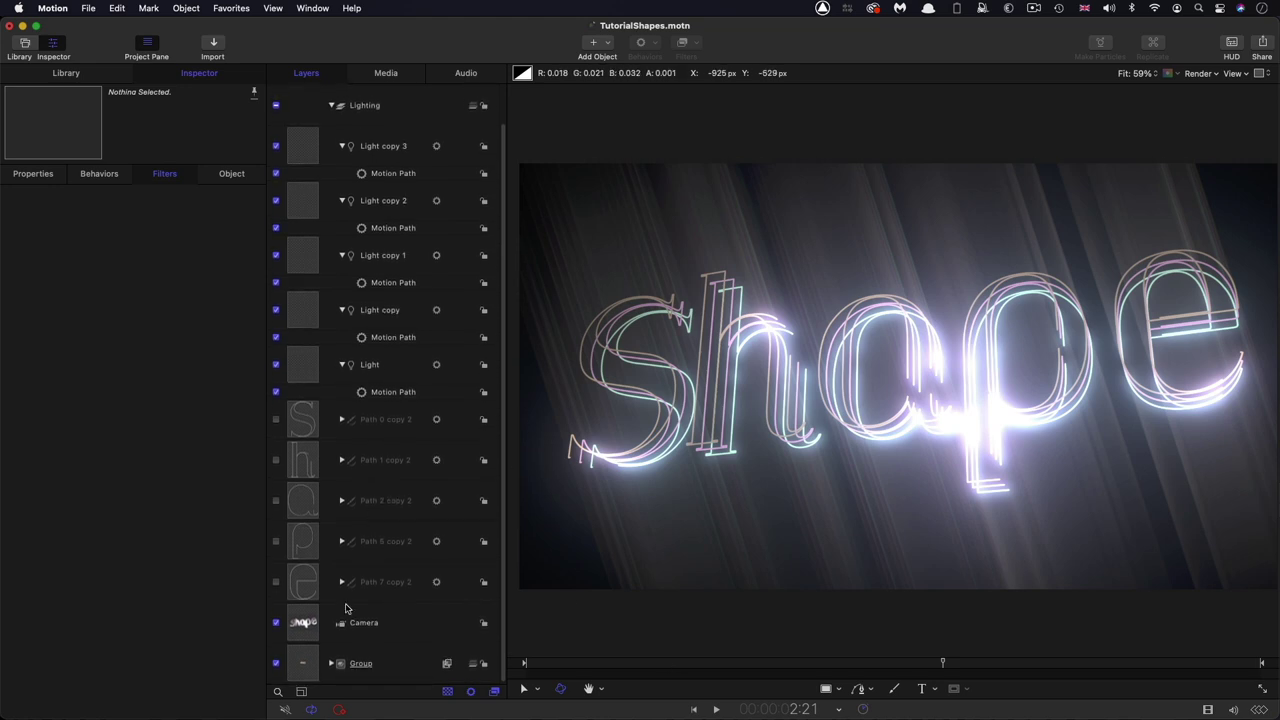
pyautogui.click(300, 624)
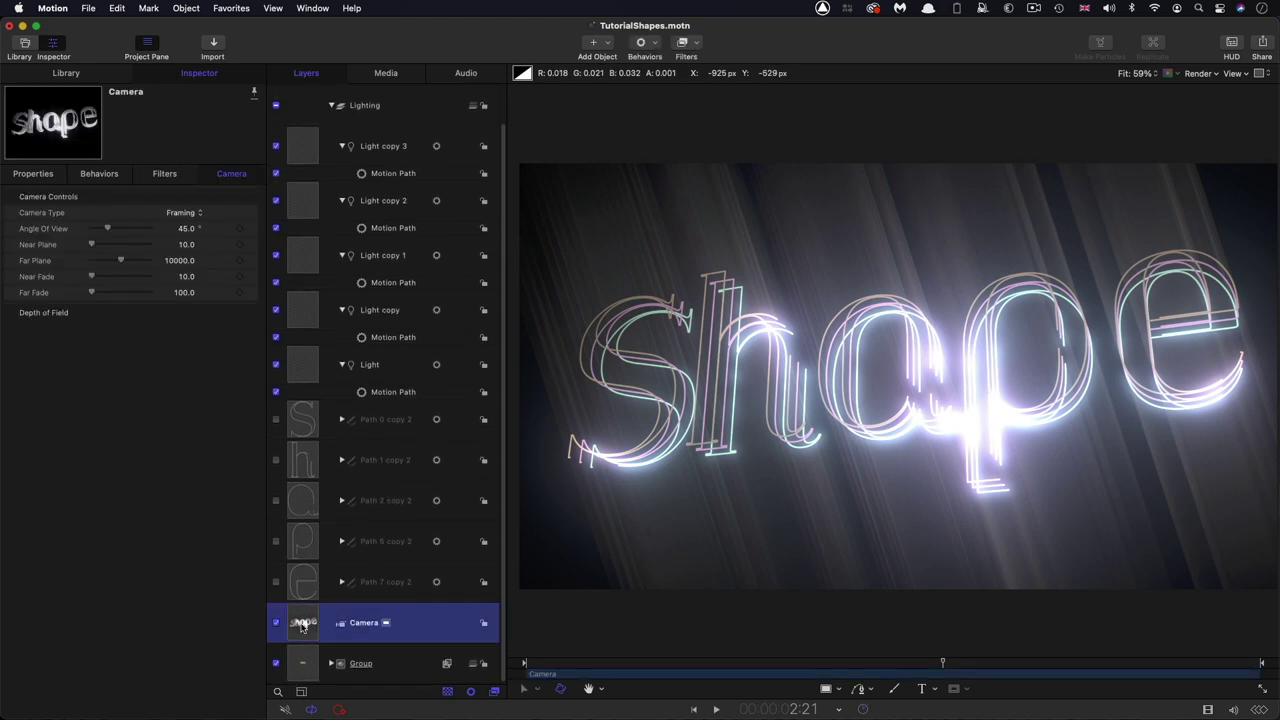
pyautogui.click(33, 174)
pyautogui.press('Home')
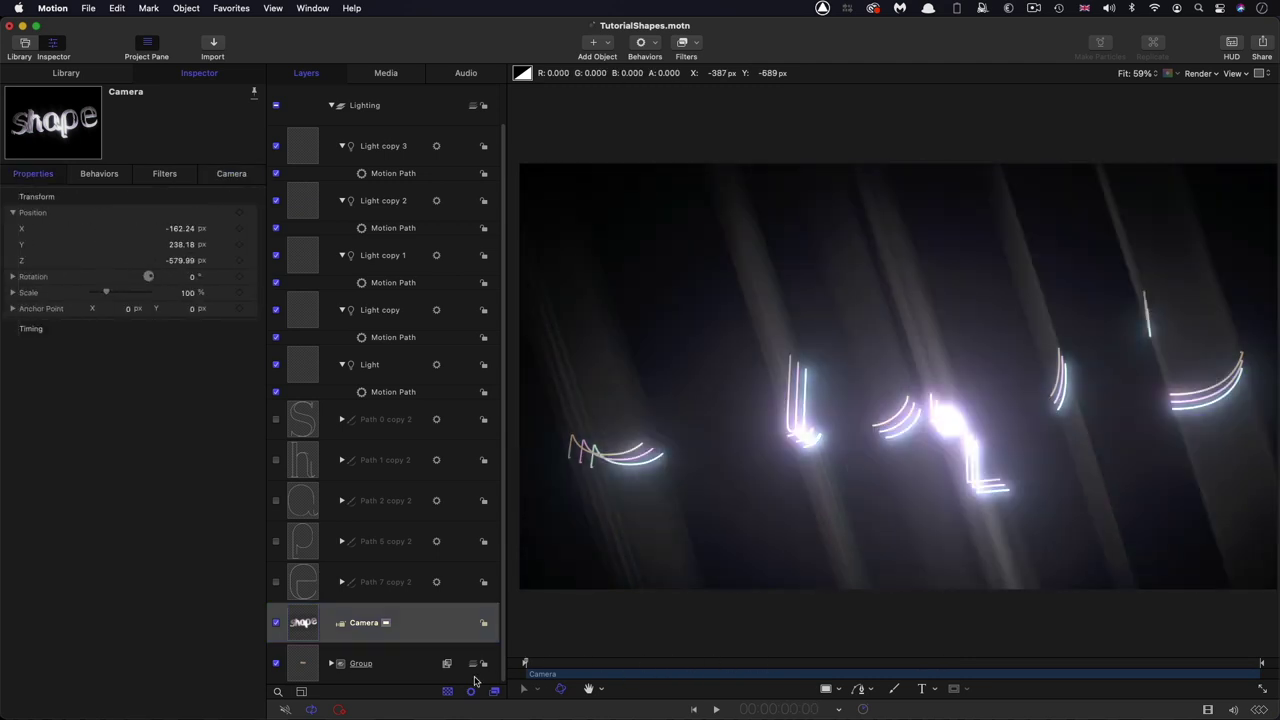
pyautogui.click(239, 213)
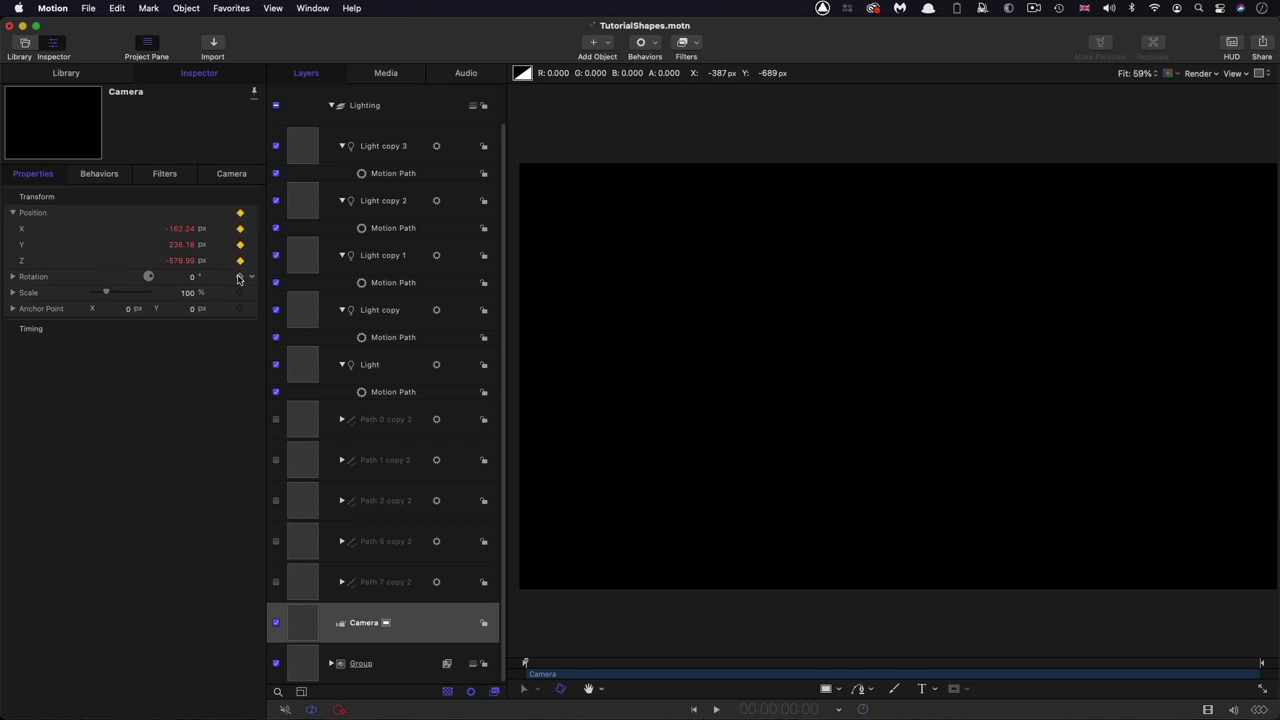
# Step: At the timeline end, pan the camera to frame the whole Shape word, then preview a middle frame
pyautogui.press('End')
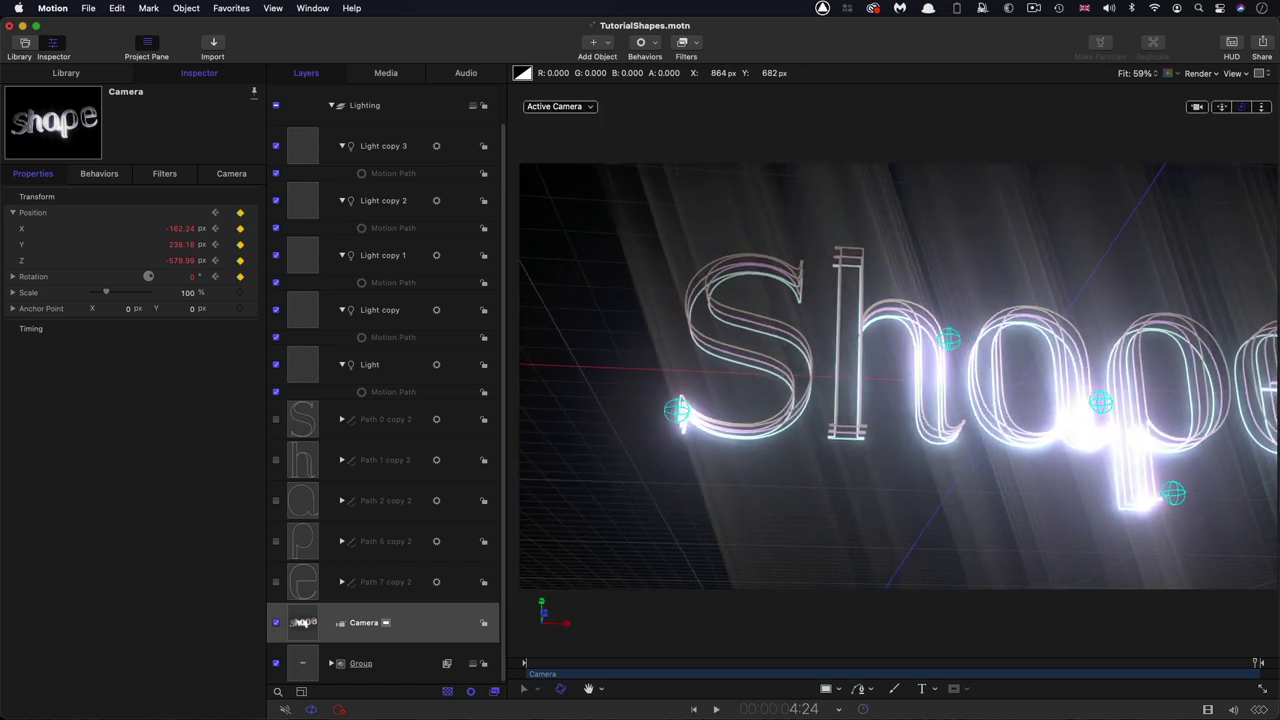
pyautogui.moveTo(1222, 108)
pyautogui.mouseDown()
pyautogui.moveTo(1268, 107)
pyautogui.moveTo(1222, 108)
pyautogui.mouseUp()
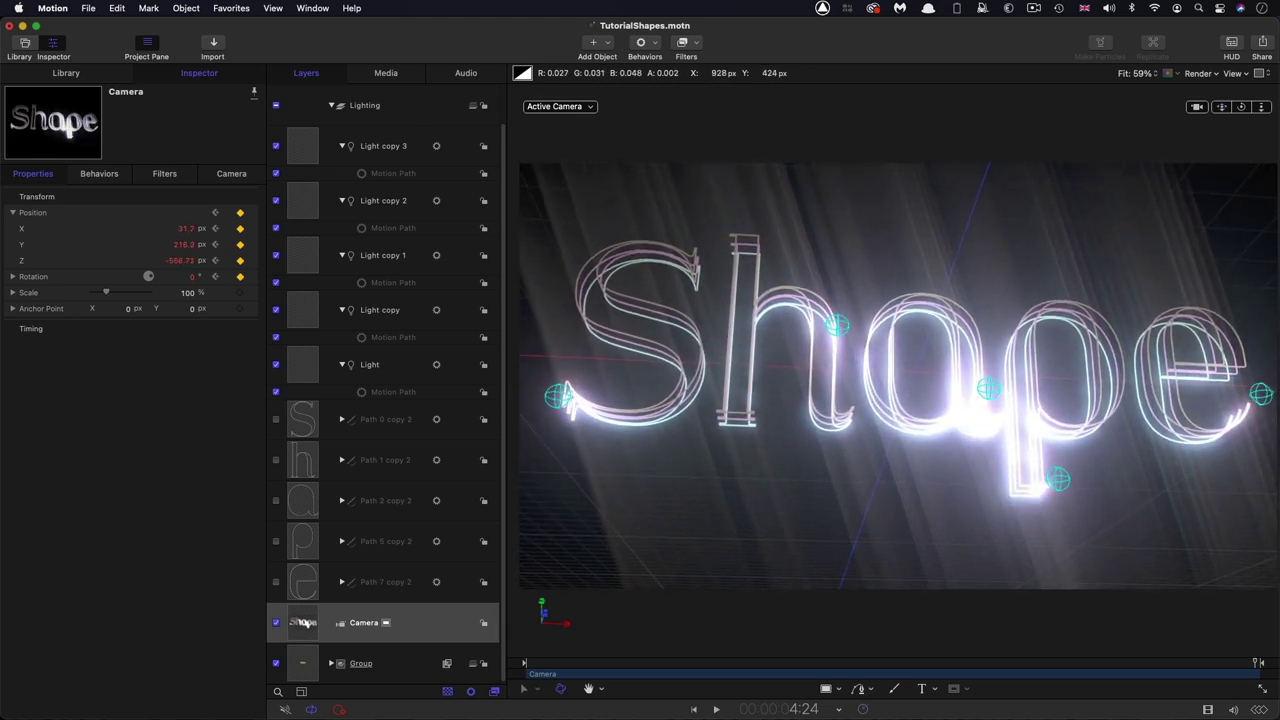
pyautogui.moveTo(907, 662); pyautogui.dragTo(1177, 657)
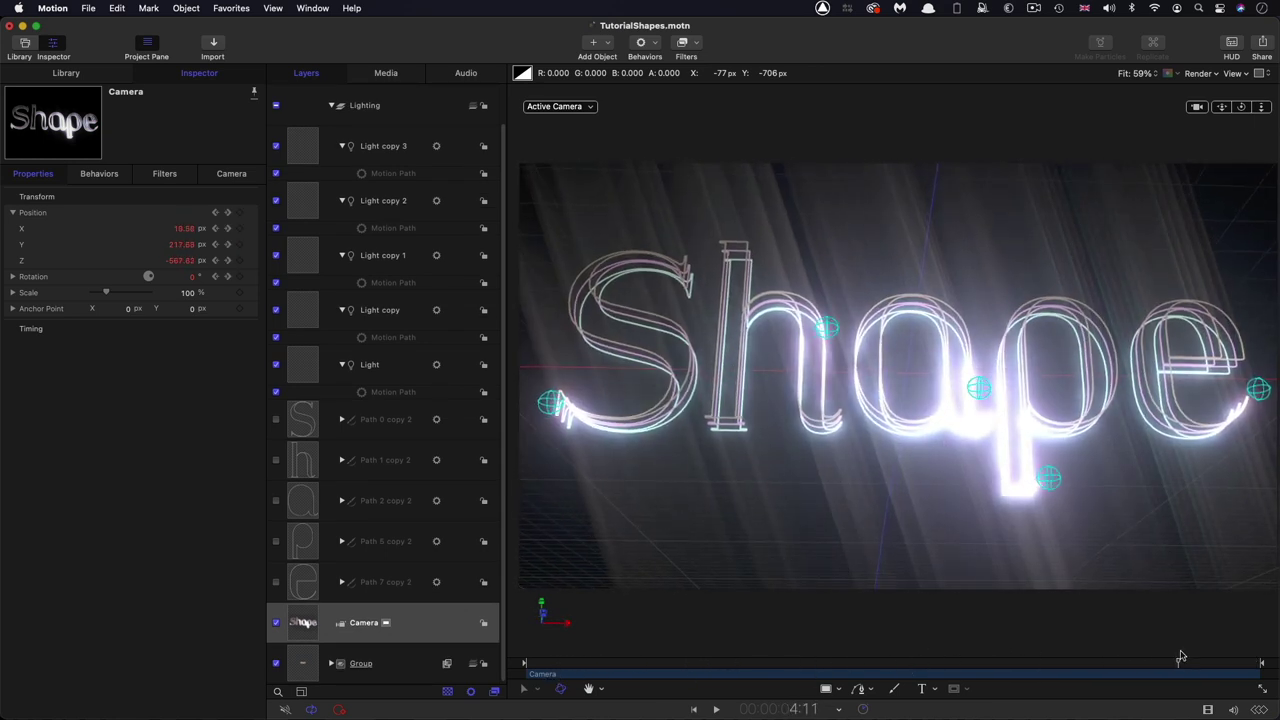
# Step: Enable Crop on the Group's Directional Blur, keeping Amount 1500 and Angle 108°
pyautogui.click(332, 664)
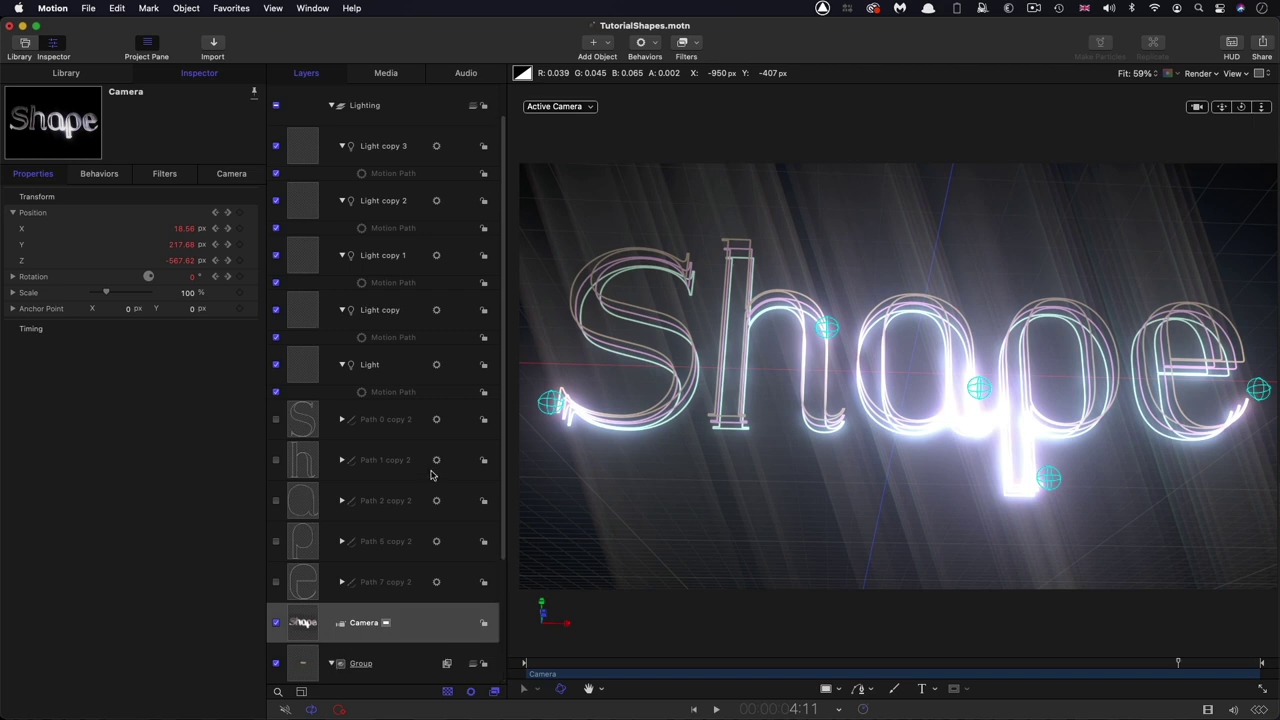
pyautogui.click(331, 105)
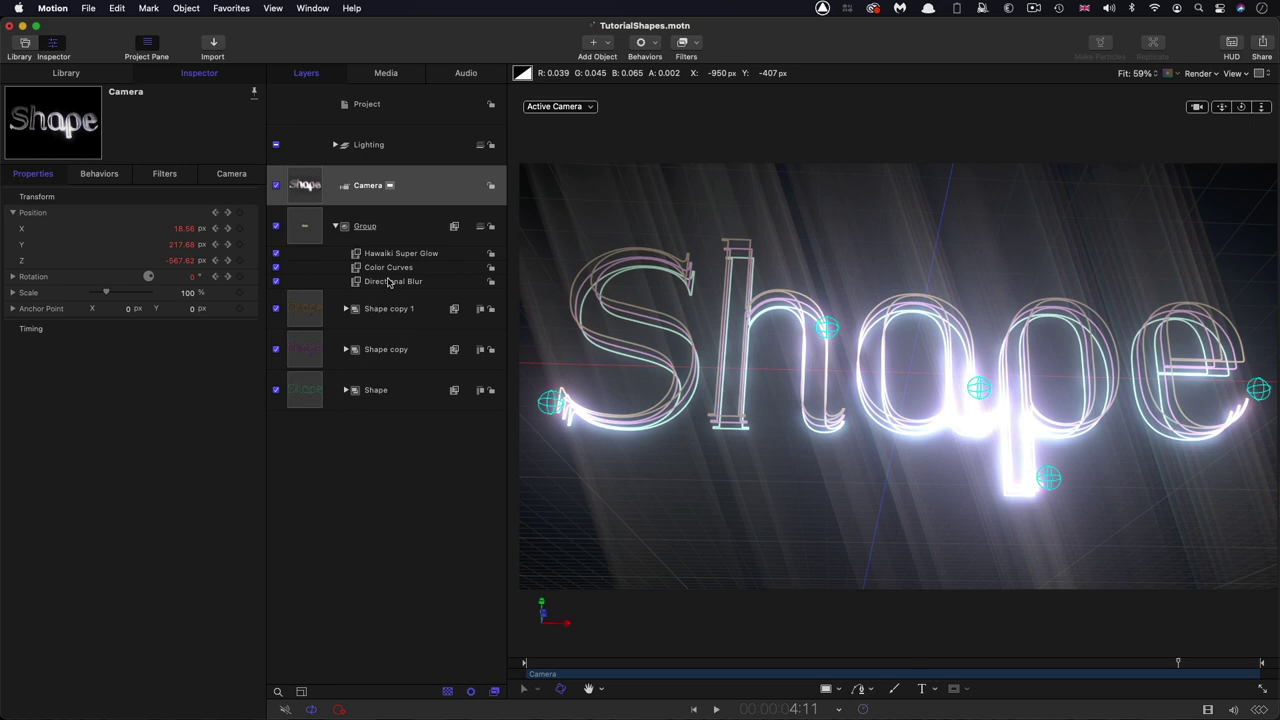
pyautogui.click(389, 283)
pyautogui.scroll(5, 142, 386)
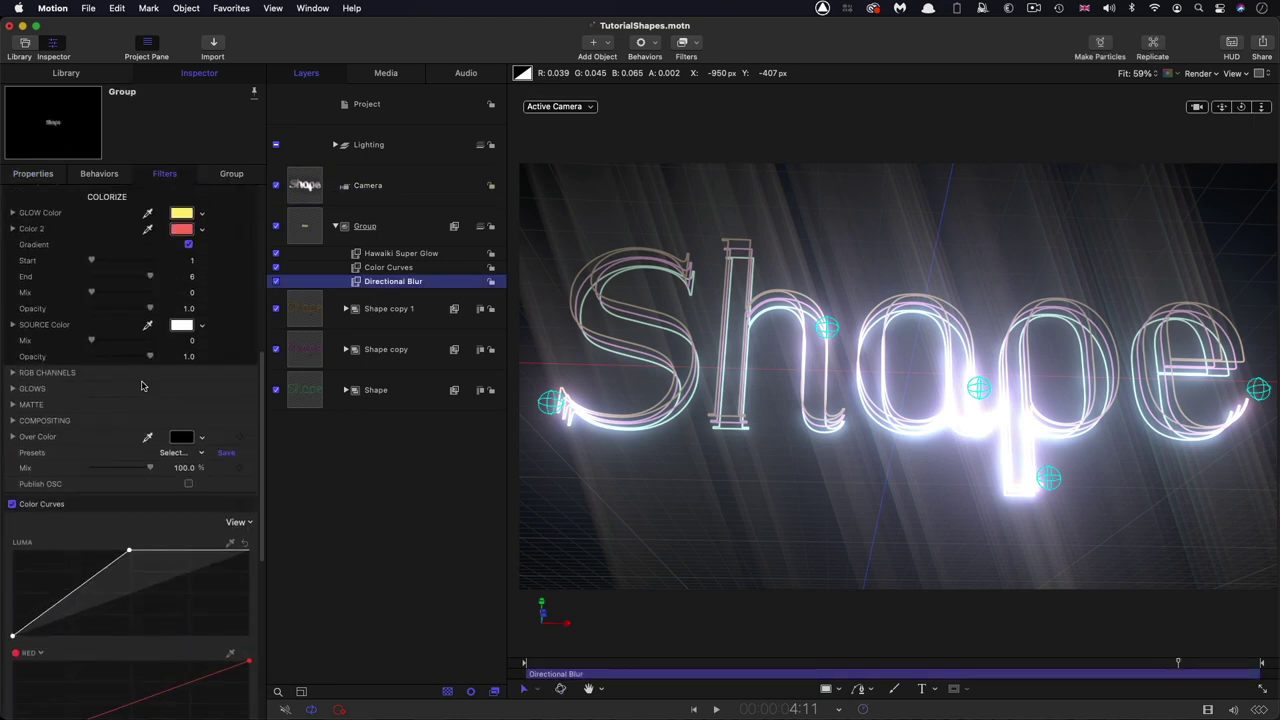
pyautogui.scroll(2, 142, 386)
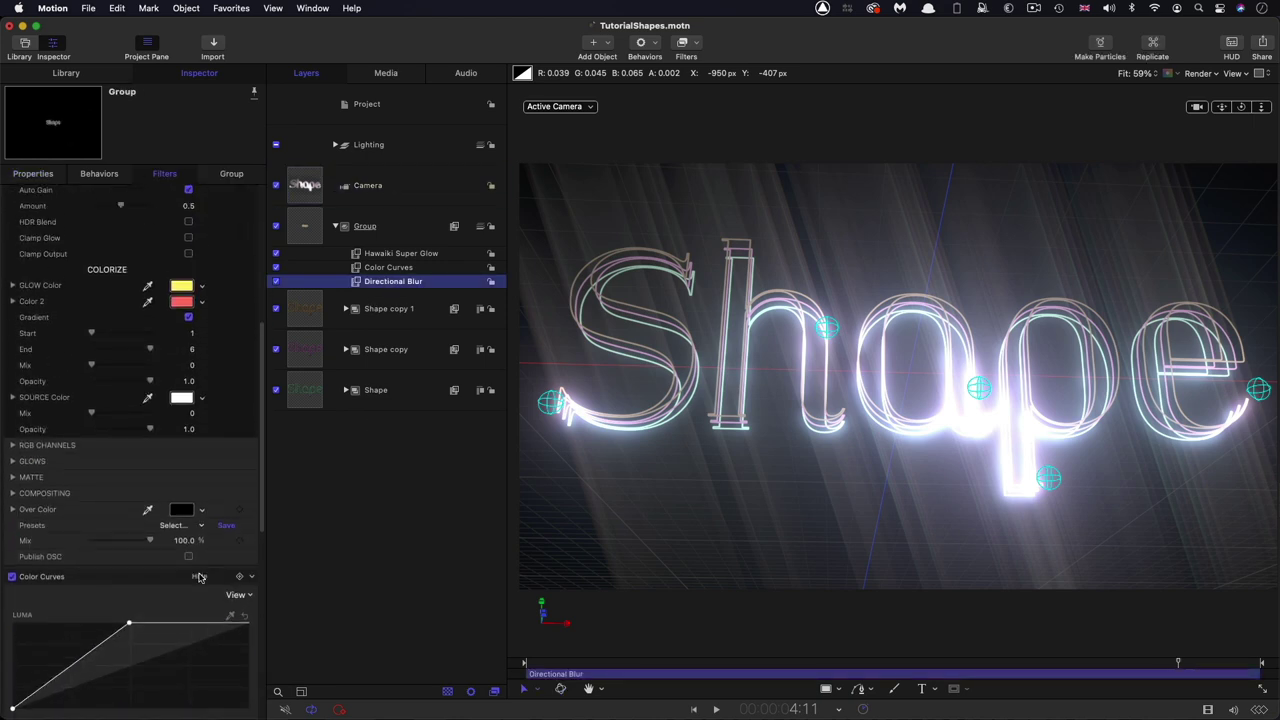
pyautogui.click(199, 577)
pyautogui.scroll(5, 212, 337)
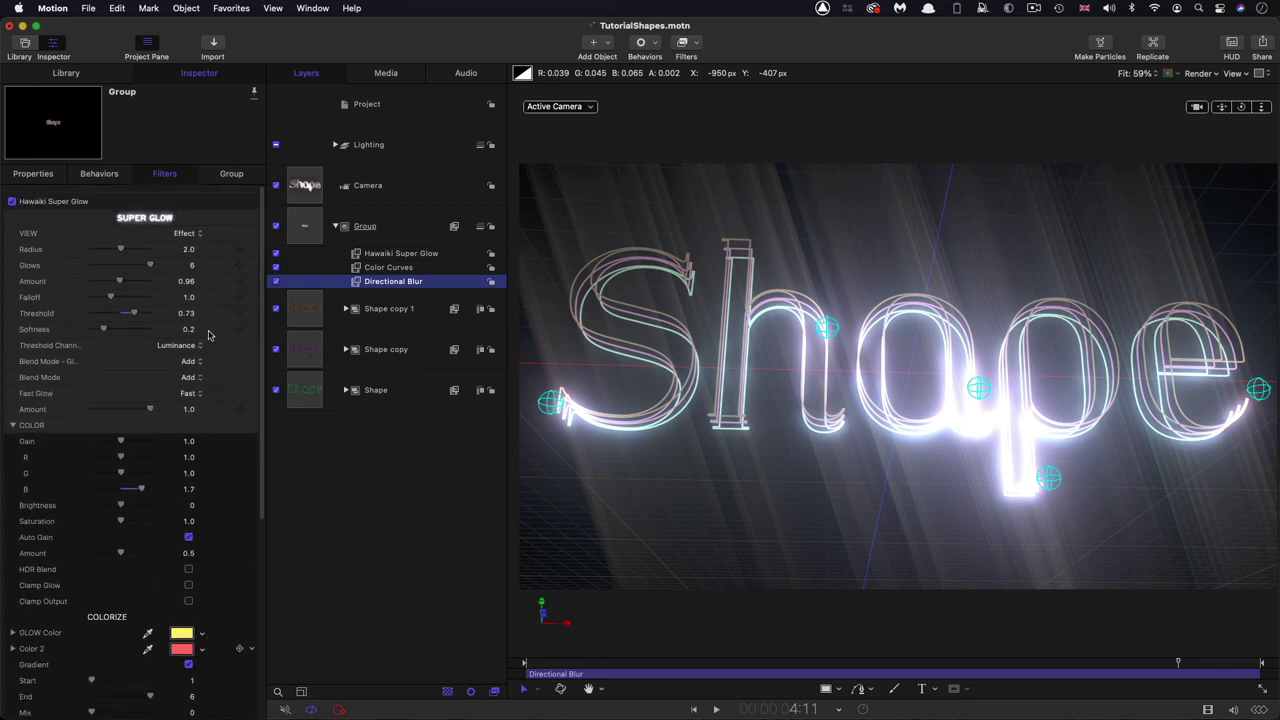
pyautogui.click(237, 199)
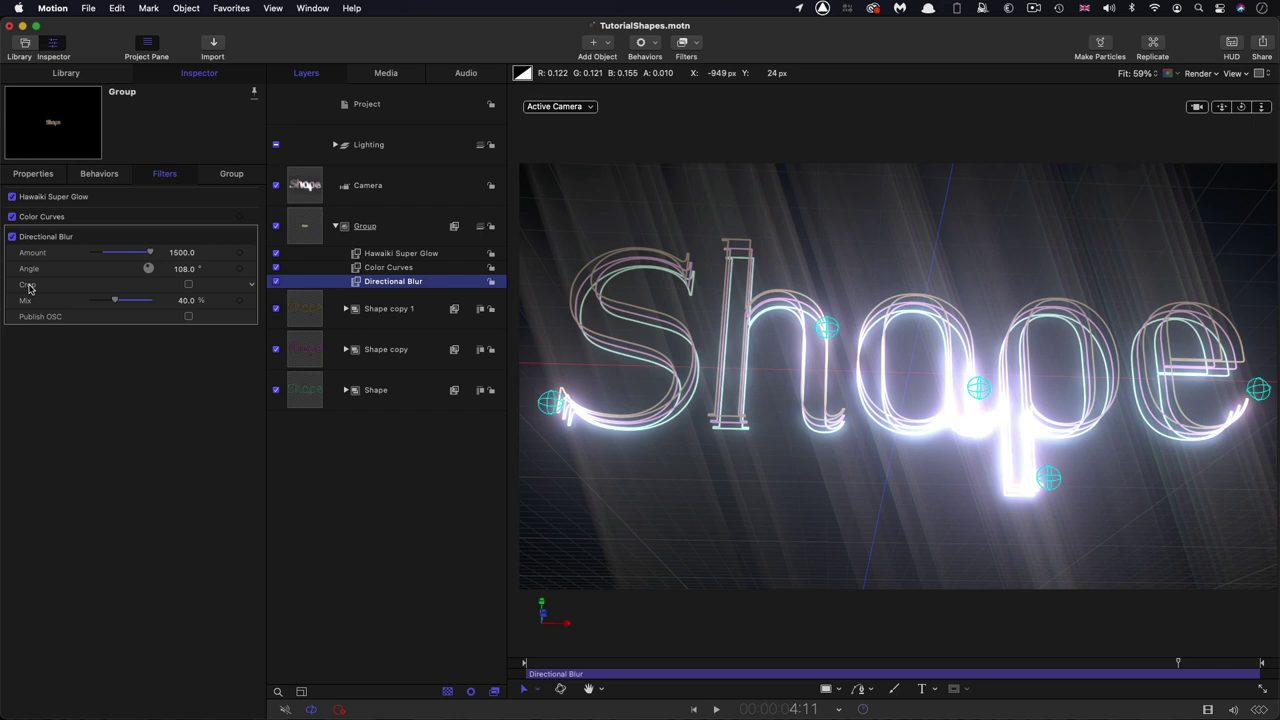
pyautogui.click(189, 285)
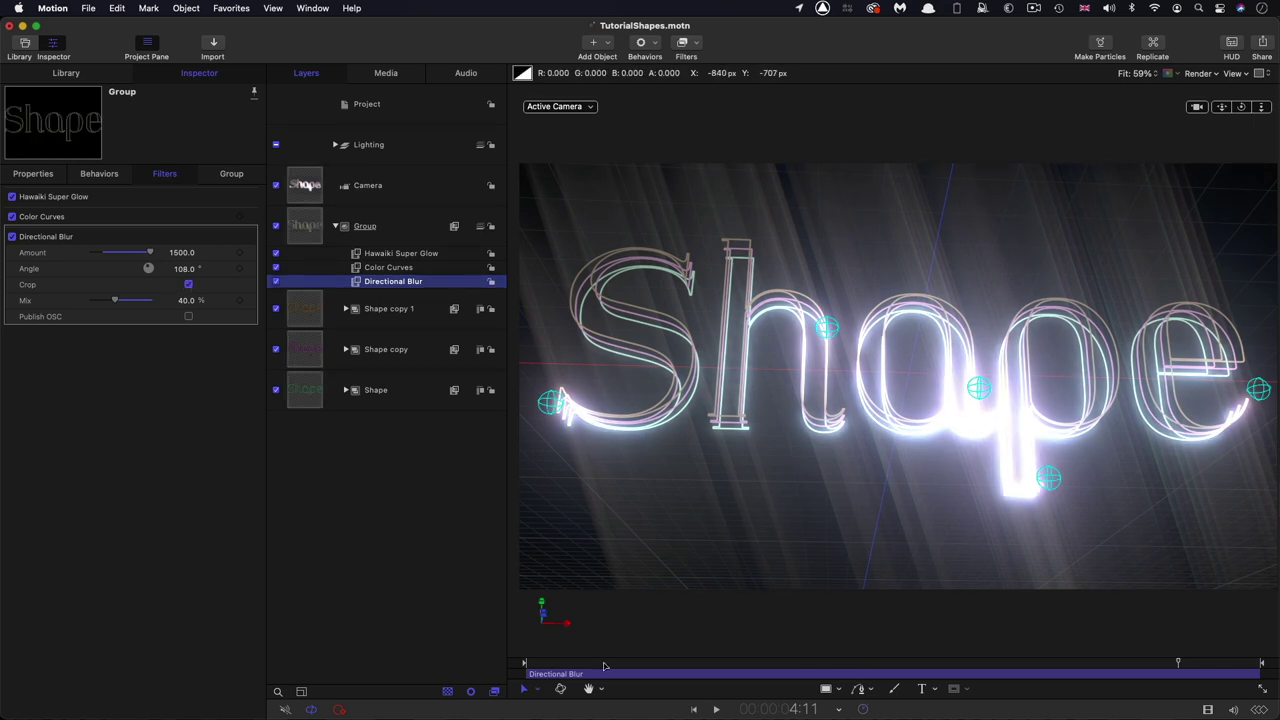
pyautogui.moveTo(610, 668); pyautogui.dragTo(443, 668)
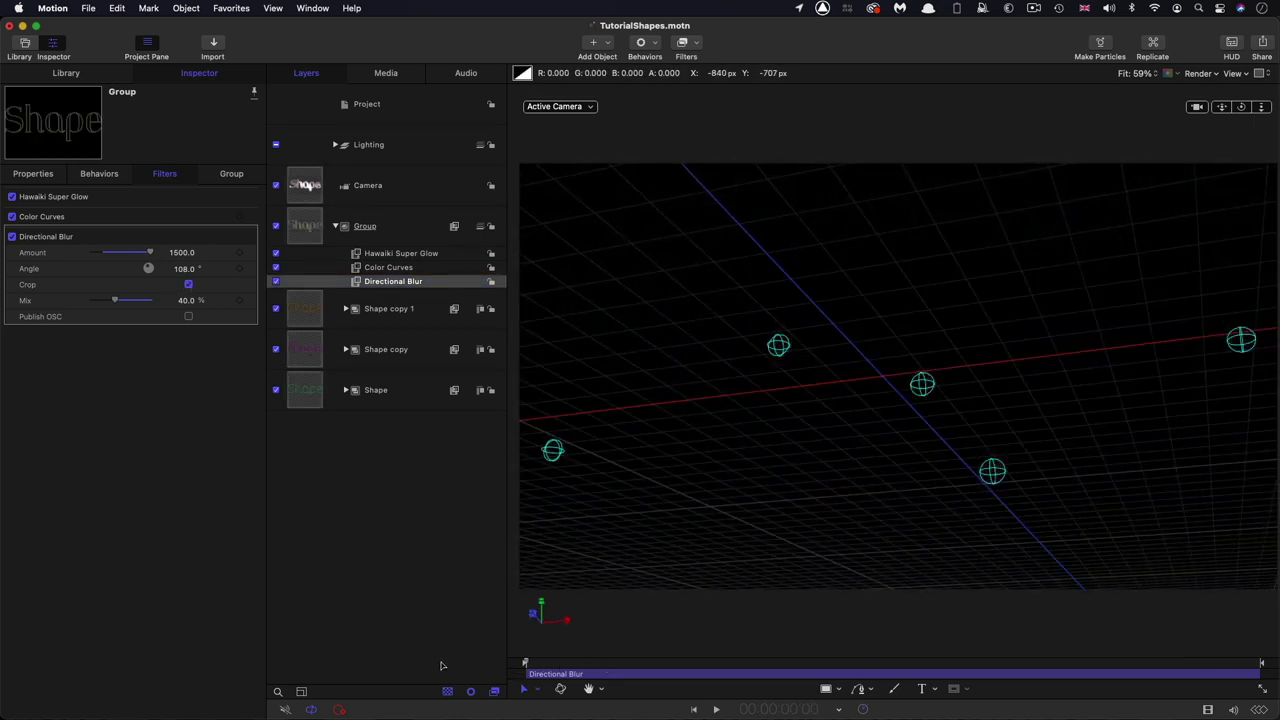
# Step: Keyframe the Directional Blur Angle from 108° at the start to 67° at the end, then preview
pyautogui.click(240, 269)
pyautogui.click(1236, 667)
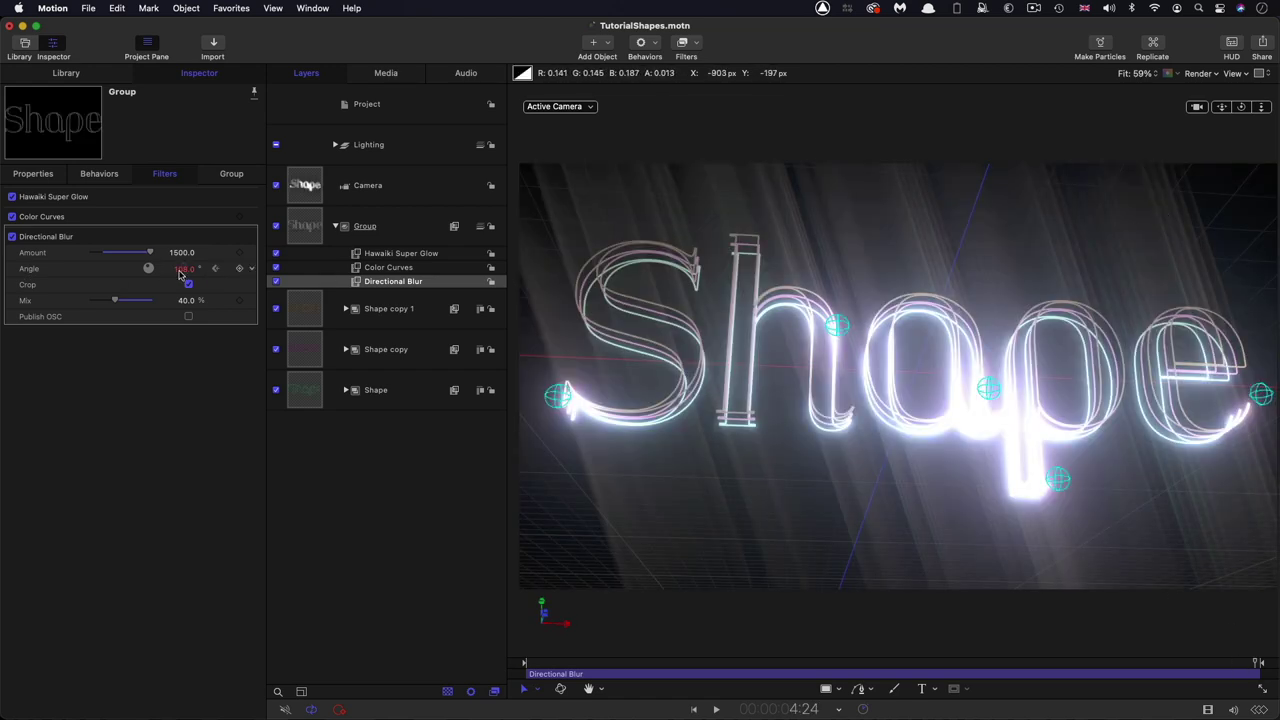
pyautogui.moveTo(180, 274); pyautogui.dragTo(139, 274)
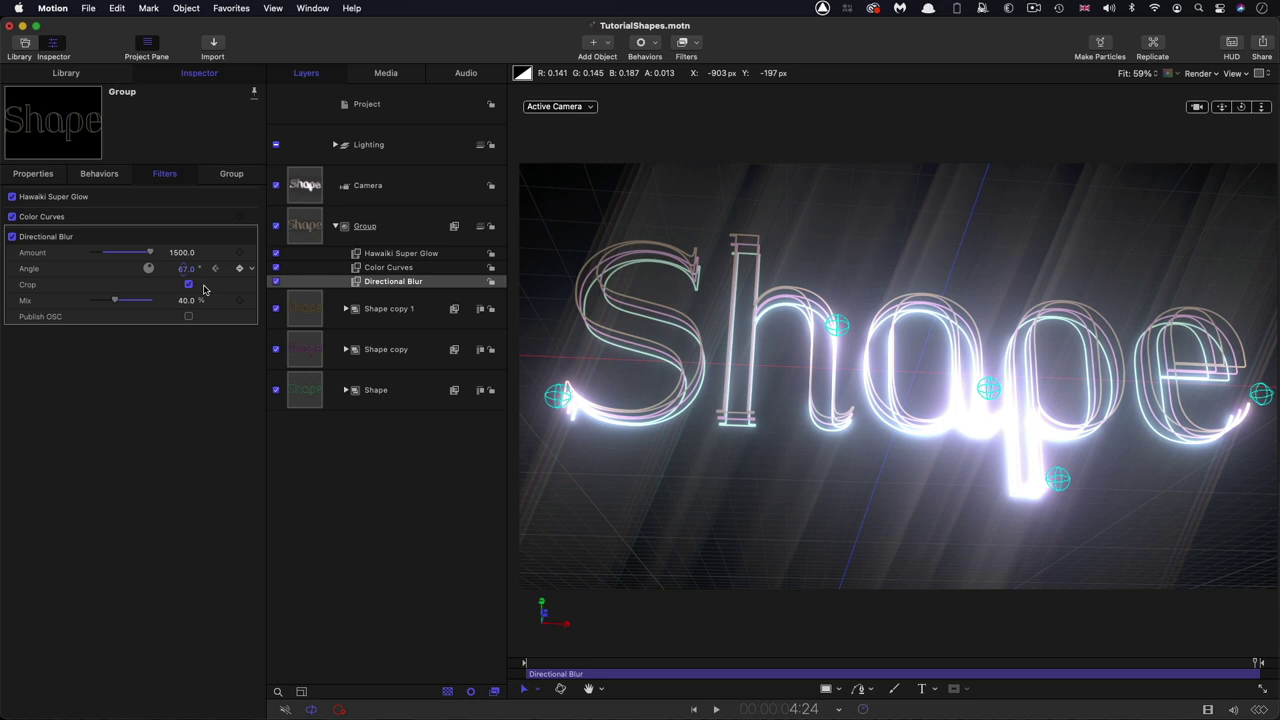
pyautogui.moveTo(995, 665); pyautogui.dragTo(497, 642)
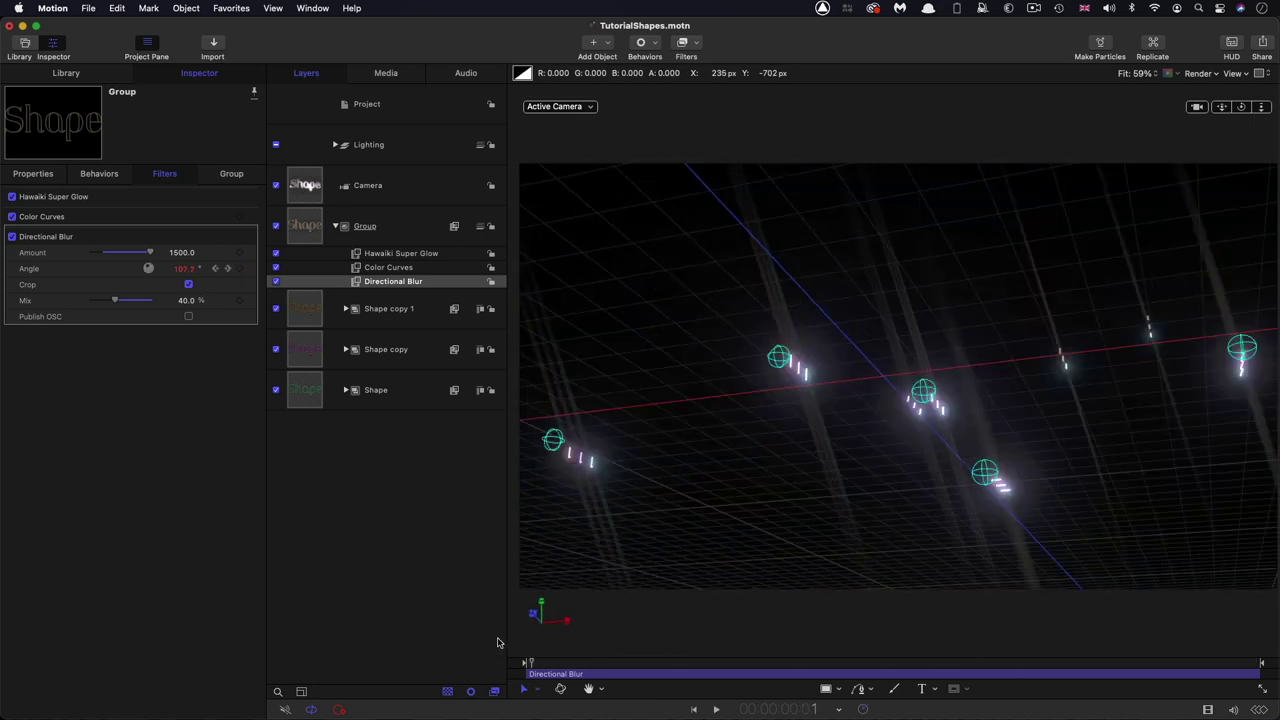
pyautogui.press('space')
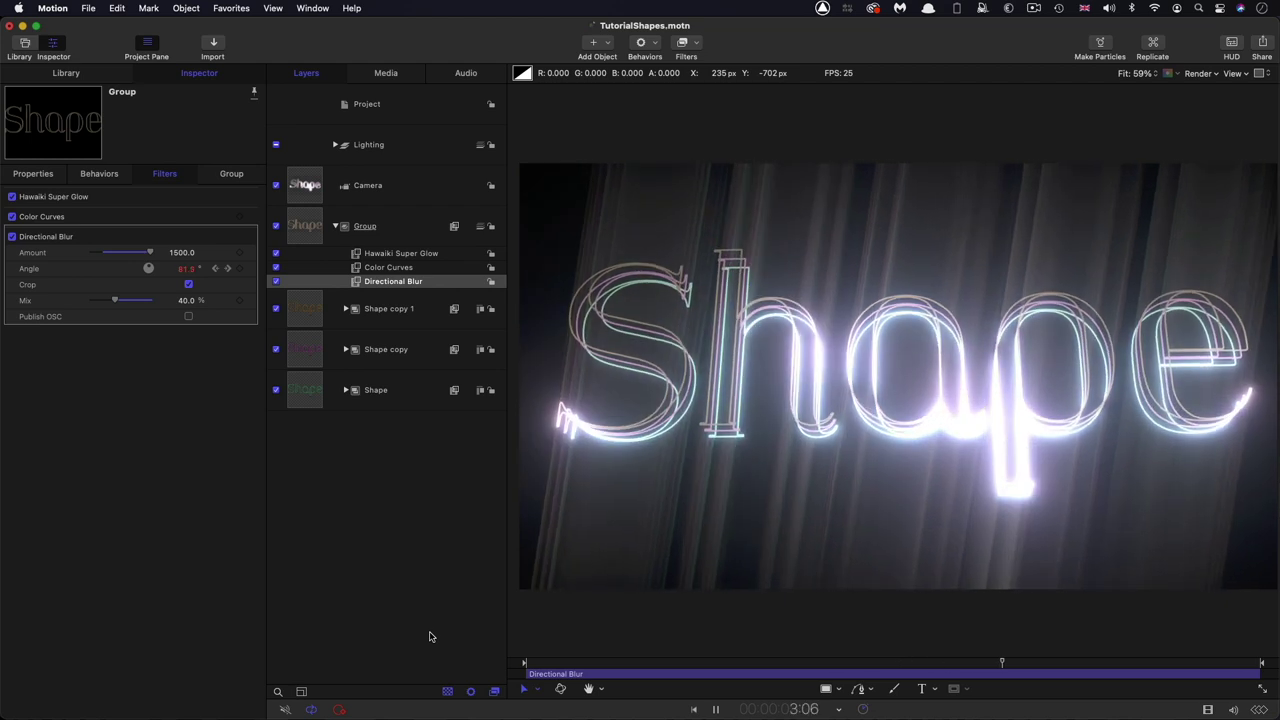
pyautogui.press('space')
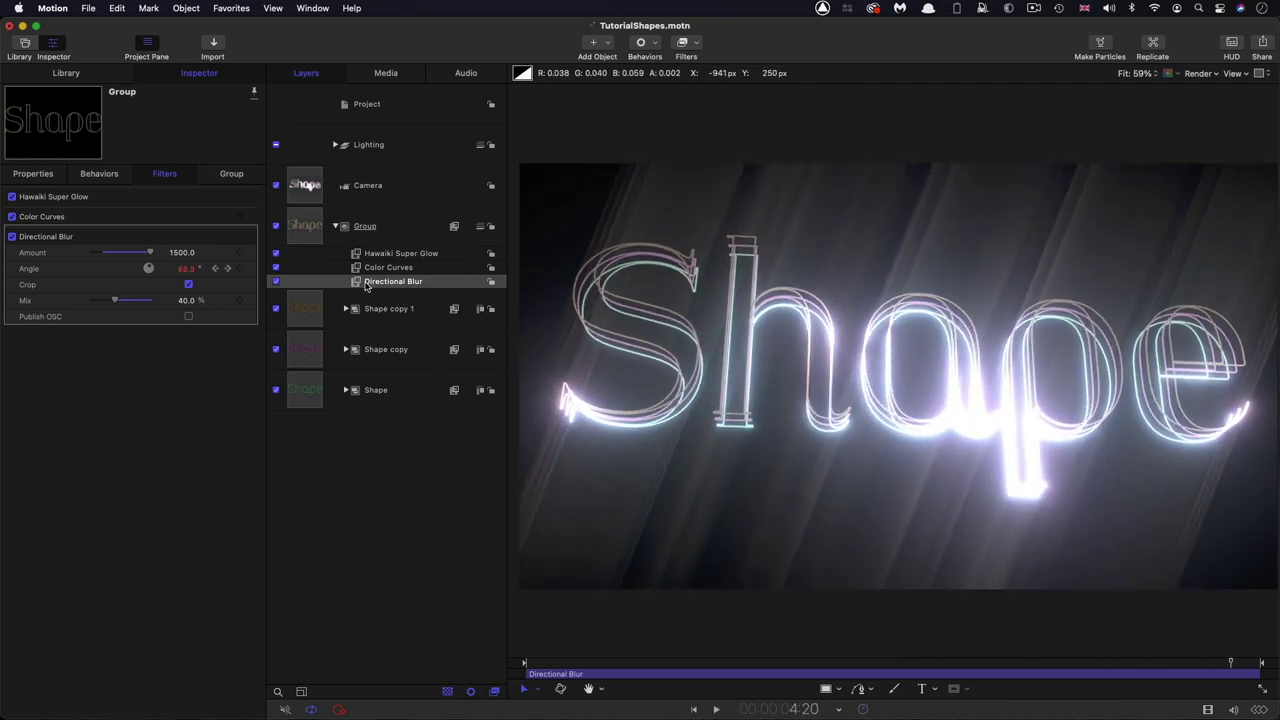
# Step: Add a second Directional Blur to the Group with Amount 1200 and Mix 25%
pyautogui.click(360, 284)
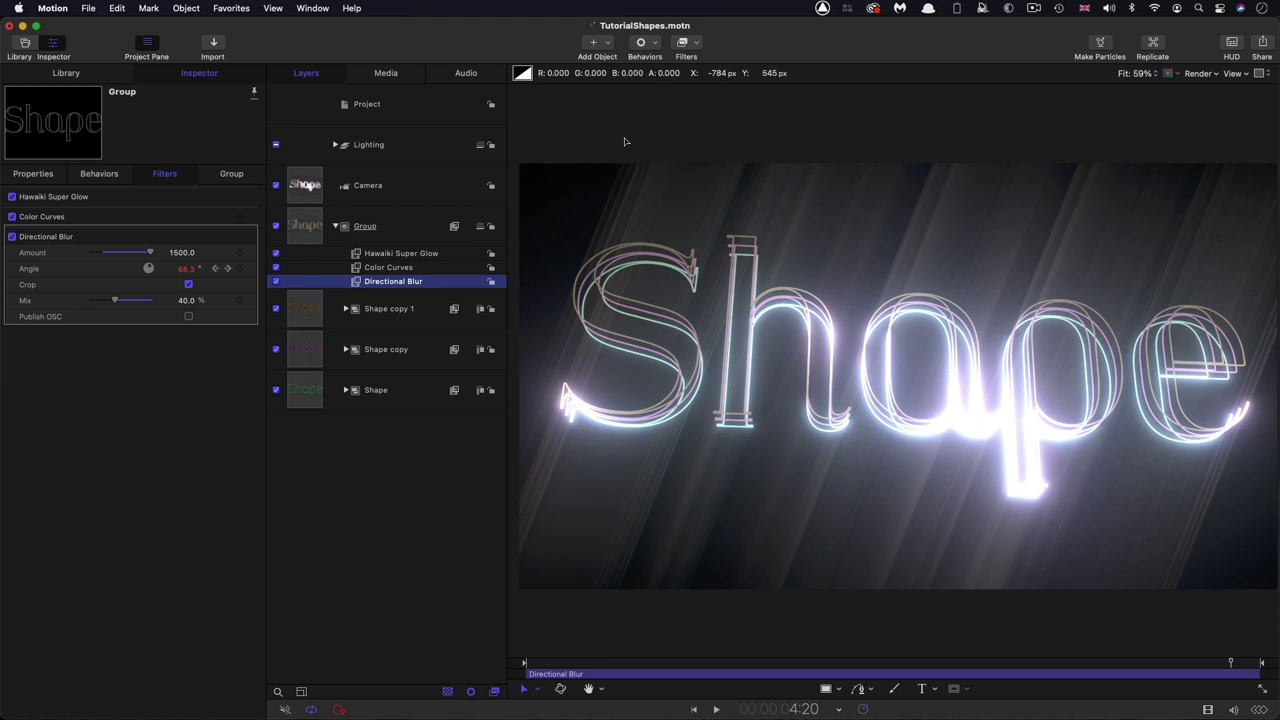
pyautogui.click(699, 43)
pyautogui.moveTo(693, 79)
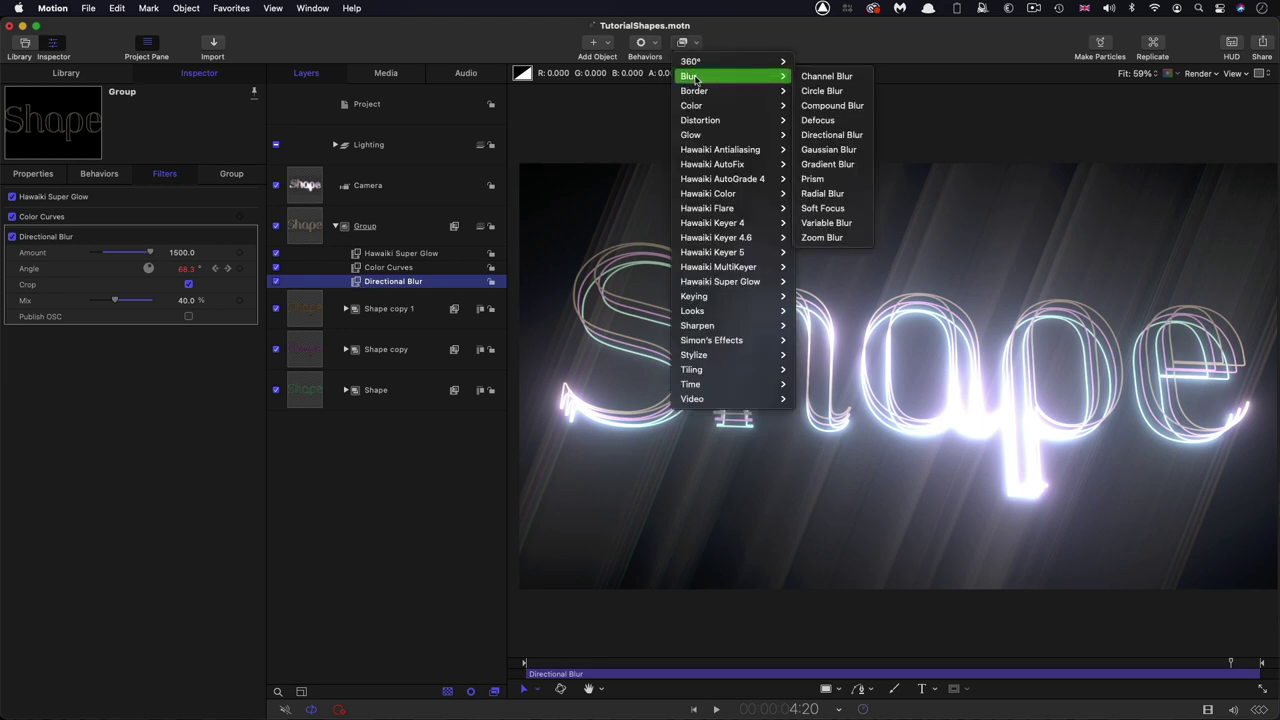
pyautogui.click(845, 134)
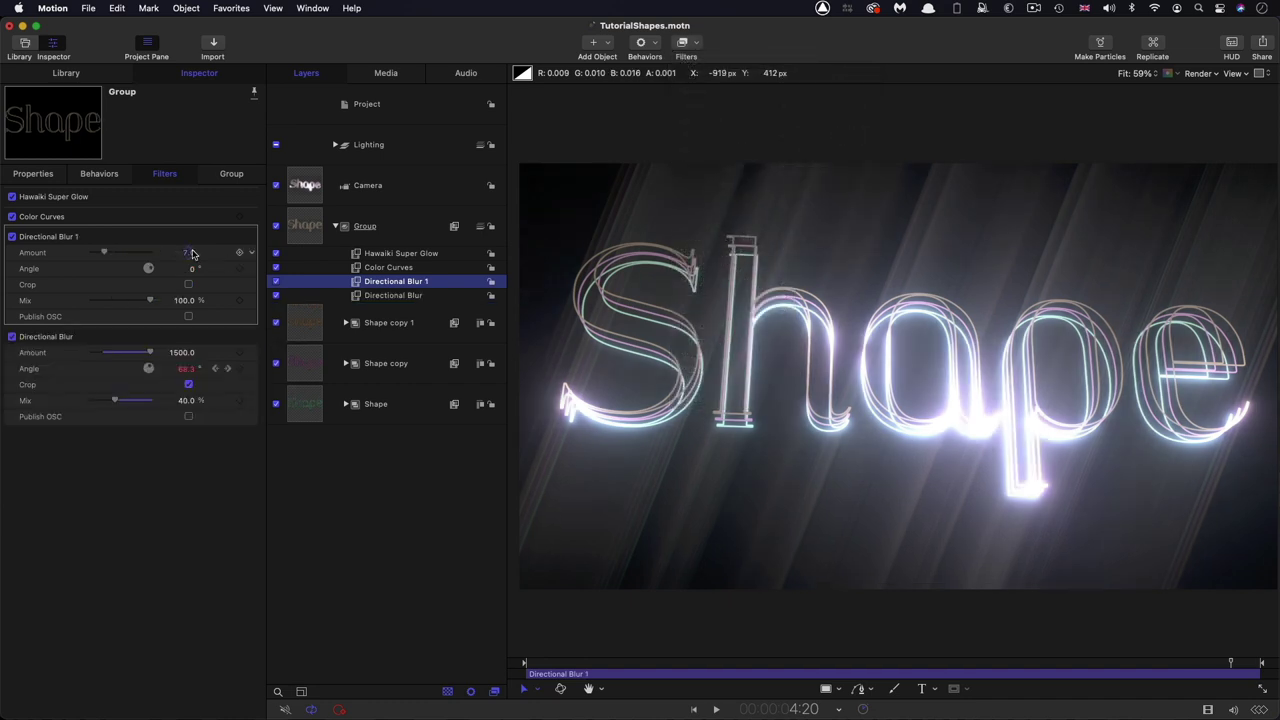
pyautogui.click(190, 253)
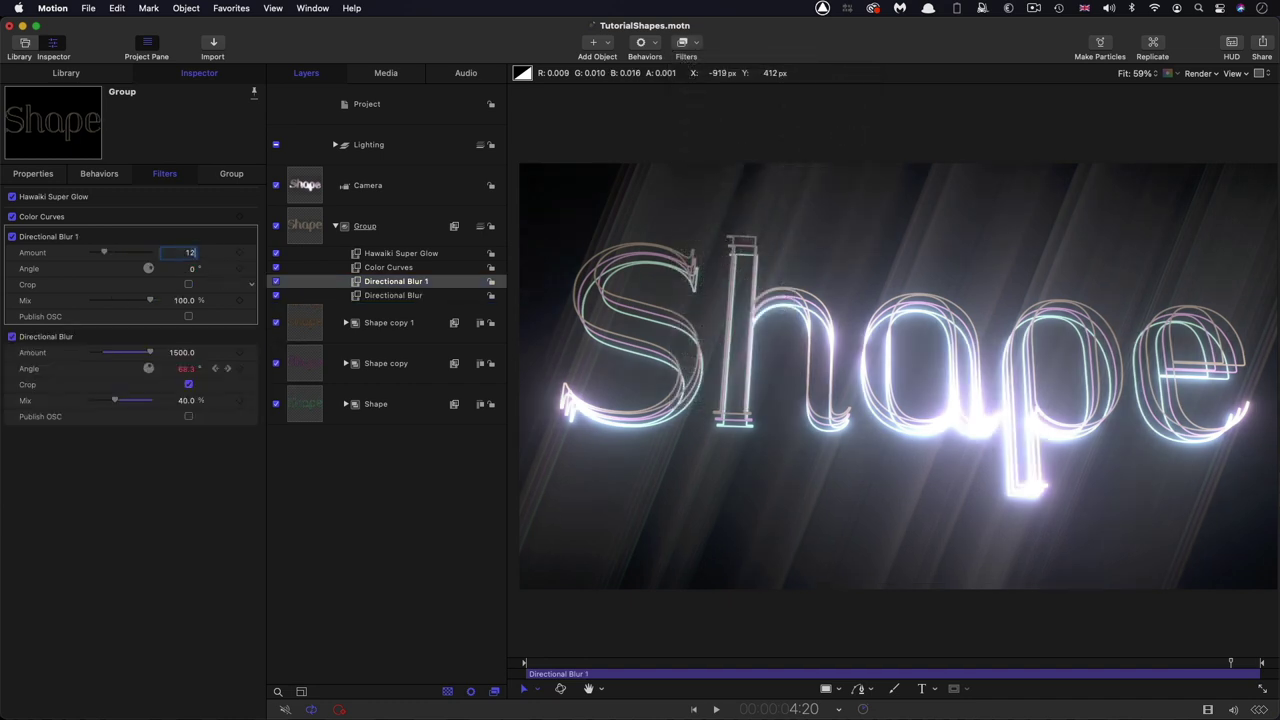
pyautogui.press('Return')
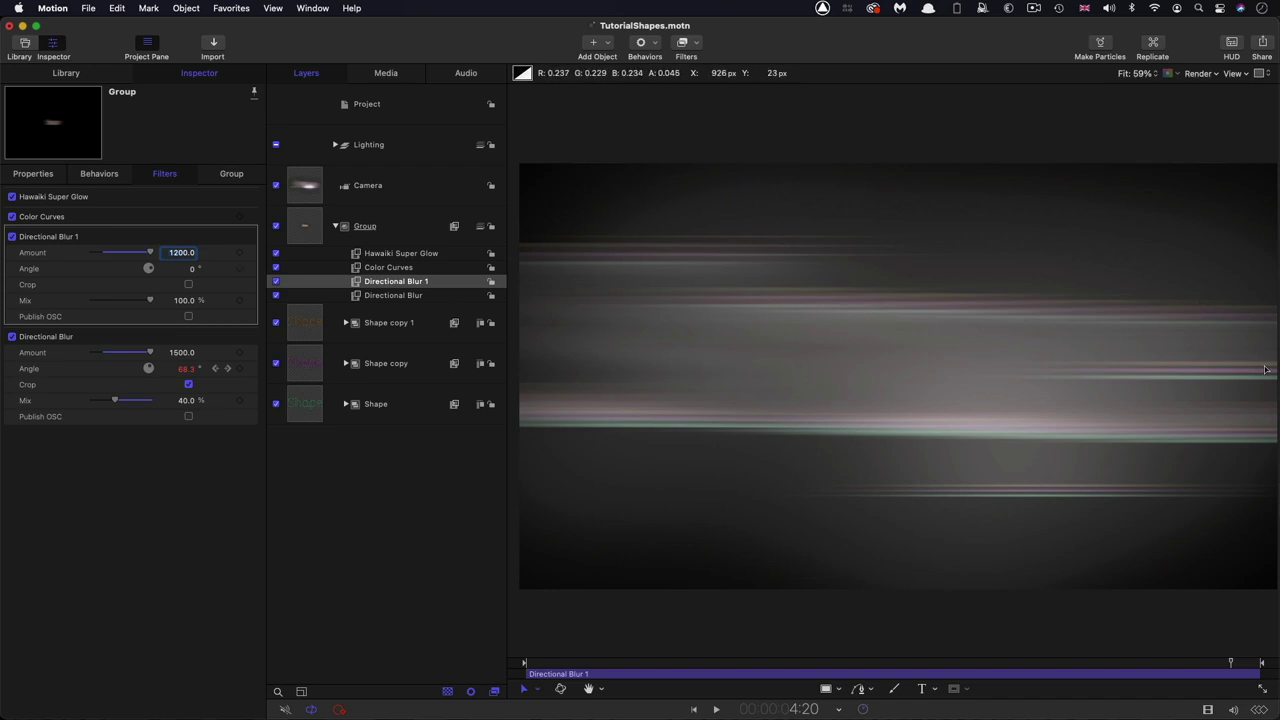
pyautogui.click(185, 300)
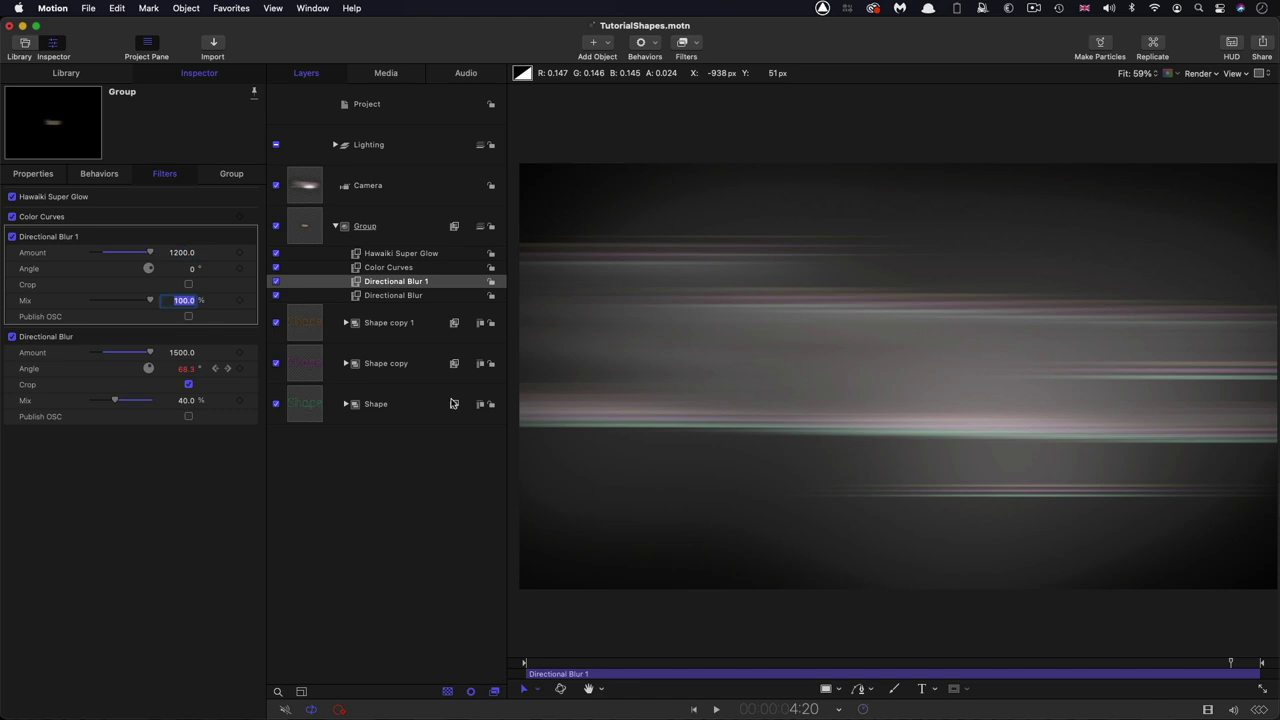
pyautogui.write('25')
pyautogui.press('Return')
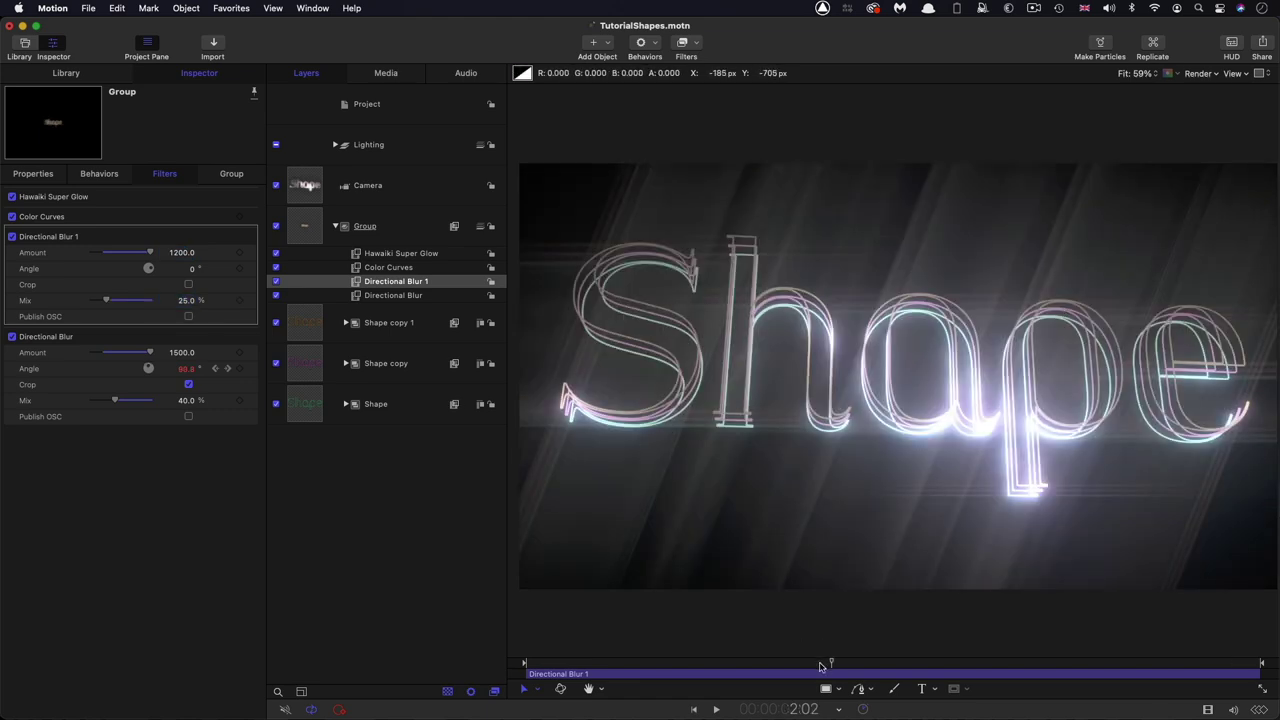
# Step: Scrub to review the streaks and set the first Directional Blur's Mix to 35%
pyautogui.click(701, 675)
pyautogui.moveTo(701, 675); pyautogui.dragTo(981, 678)
pyautogui.click(186, 400)
pyautogui.write('35')
pyautogui.press('Return')
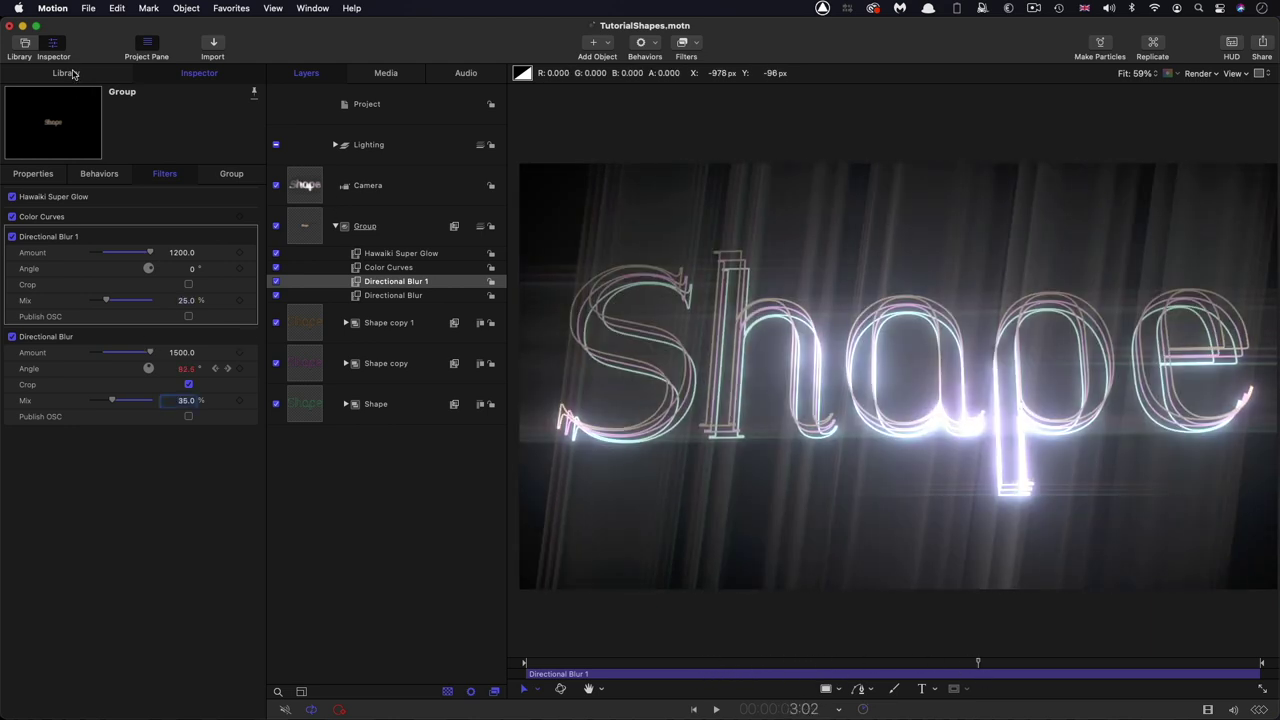
# Step: Add a Color Solid generator from the Library into a new Group 1
pyautogui.click(72, 74)
pyautogui.click(33, 212)
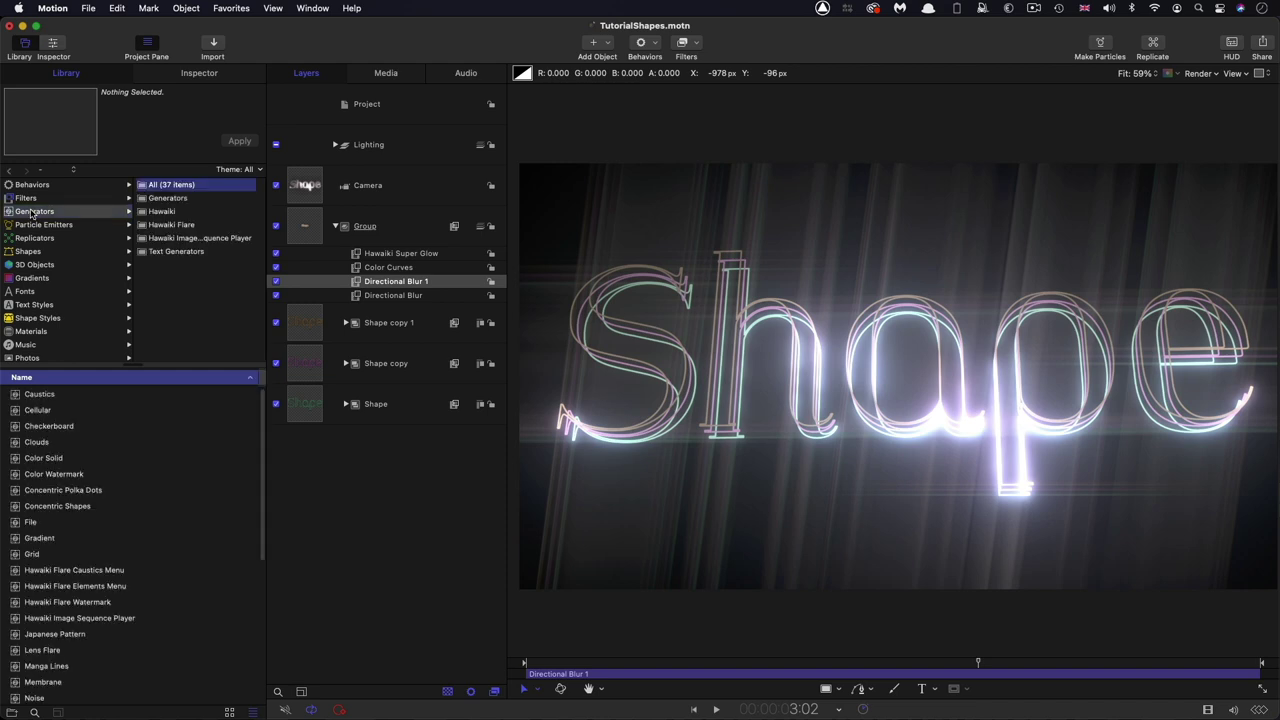
pyautogui.click(42, 460)
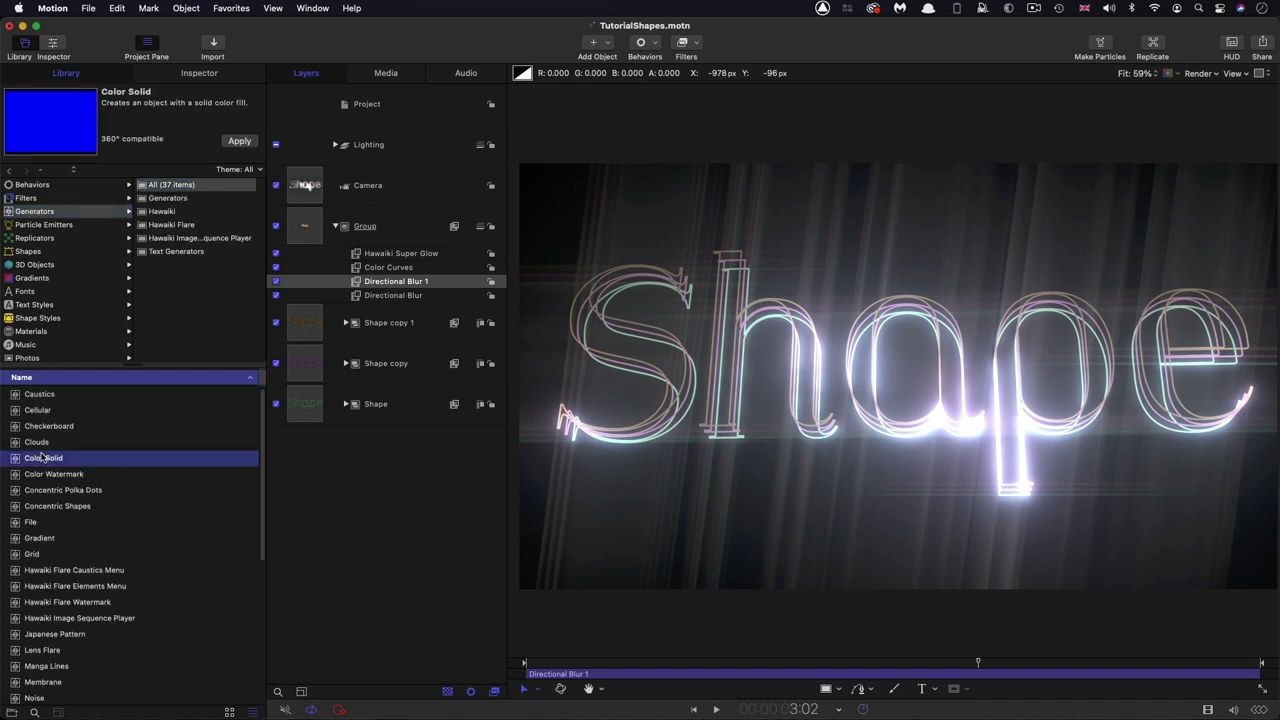
pyautogui.press('super+shift+a')
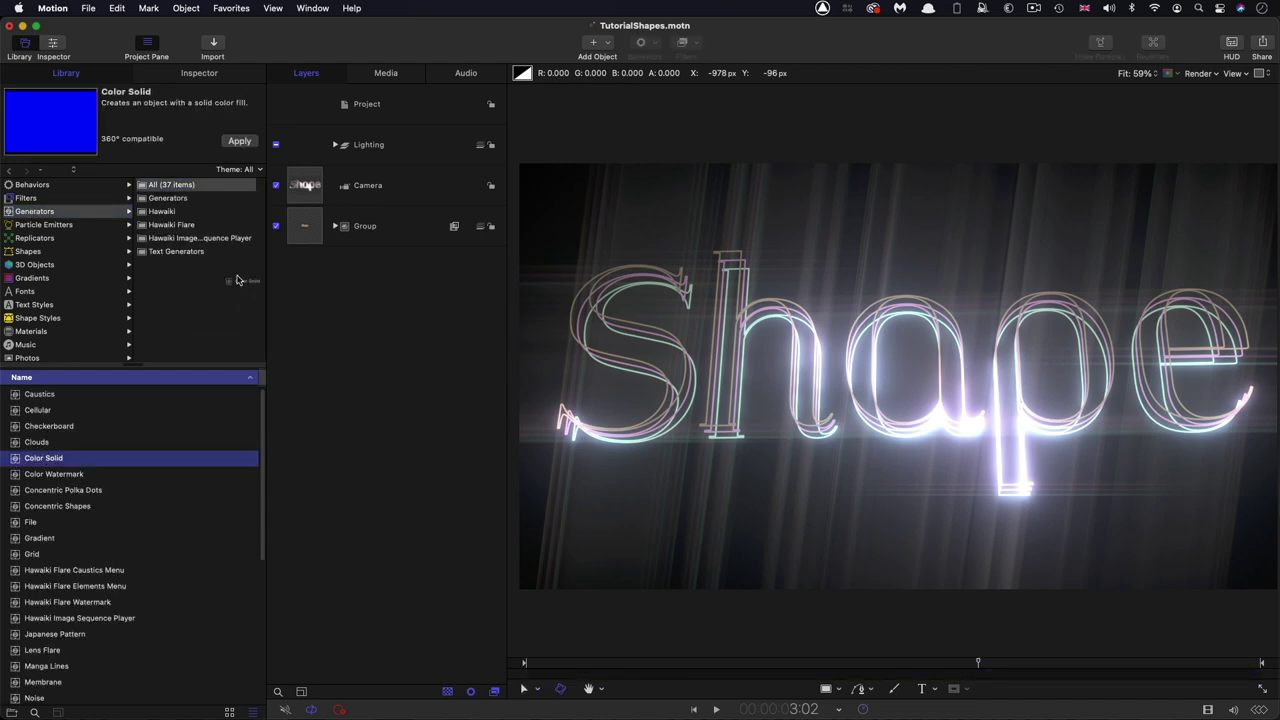
pyautogui.moveTo(237, 280); pyautogui.dragTo(294, 257)
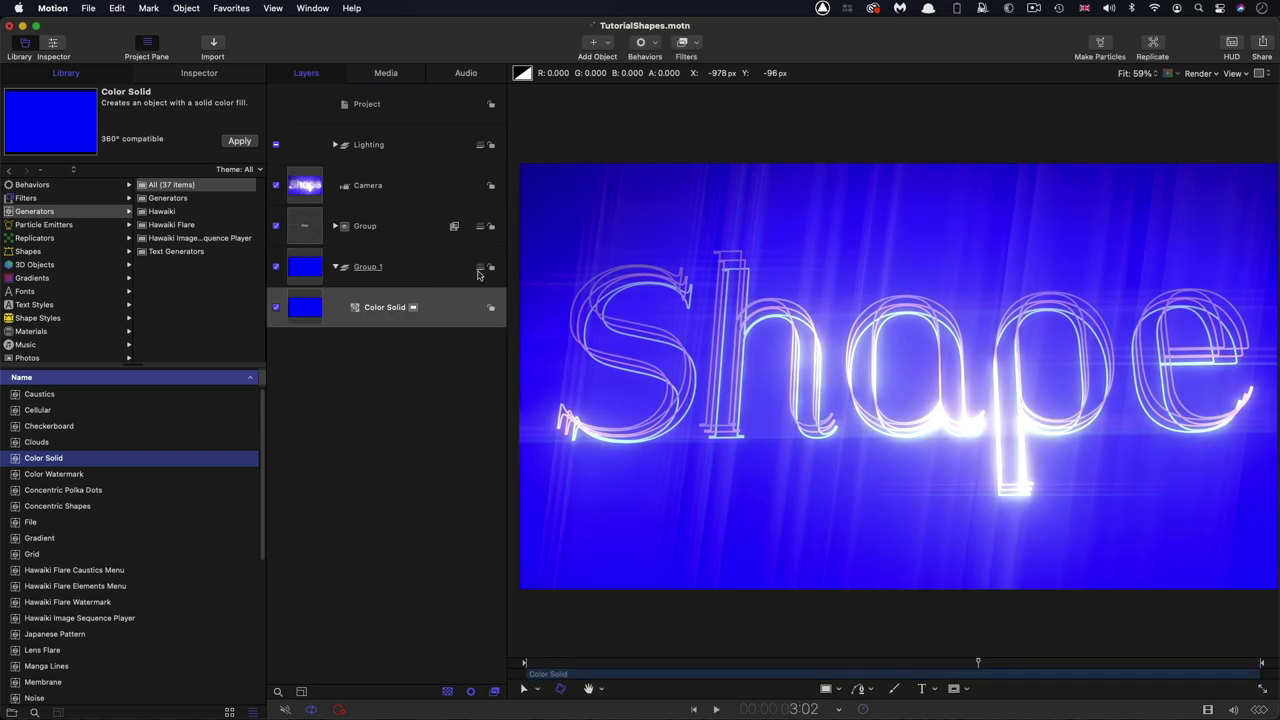
# Step: Make the Color Solid near black at 400% scale with Position Z -100
pyautogui.press('super+3')
pyautogui.click(181, 261)
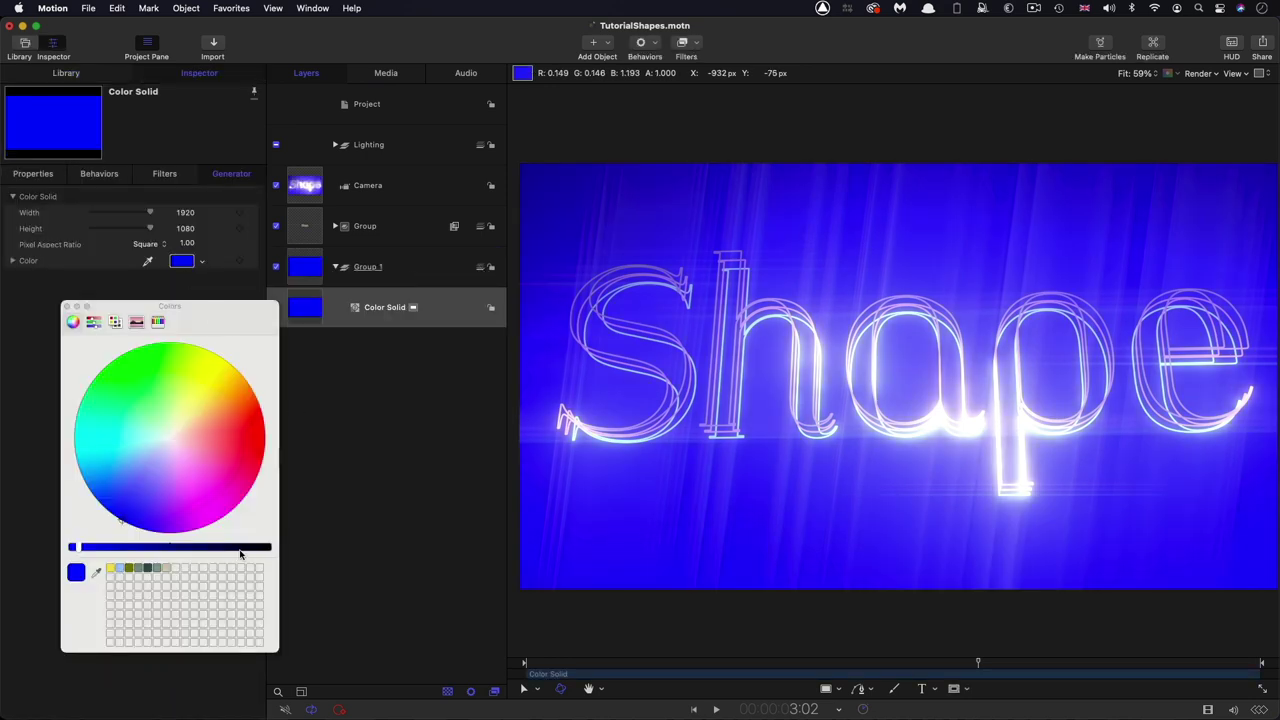
pyautogui.moveTo(240, 550); pyautogui.dragTo(257, 550)
pyautogui.press('F1')
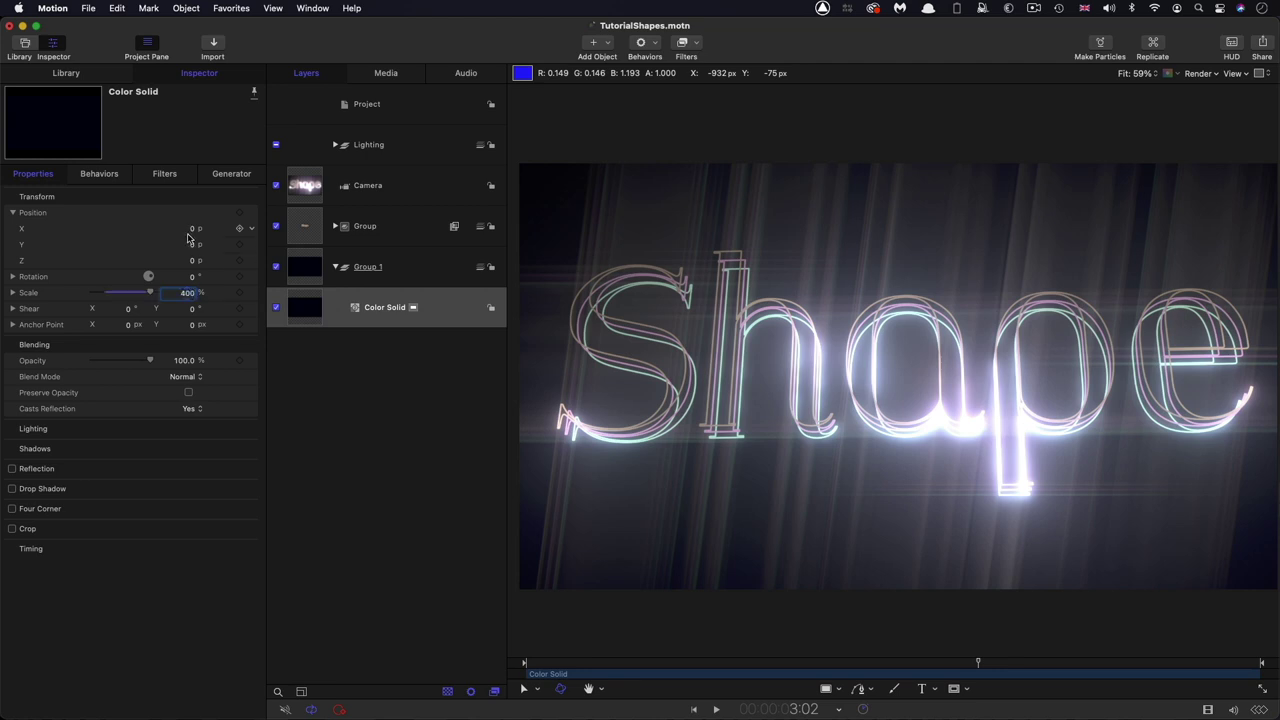
pyautogui.moveTo(188, 260); pyautogui.dragTo(193, 261)
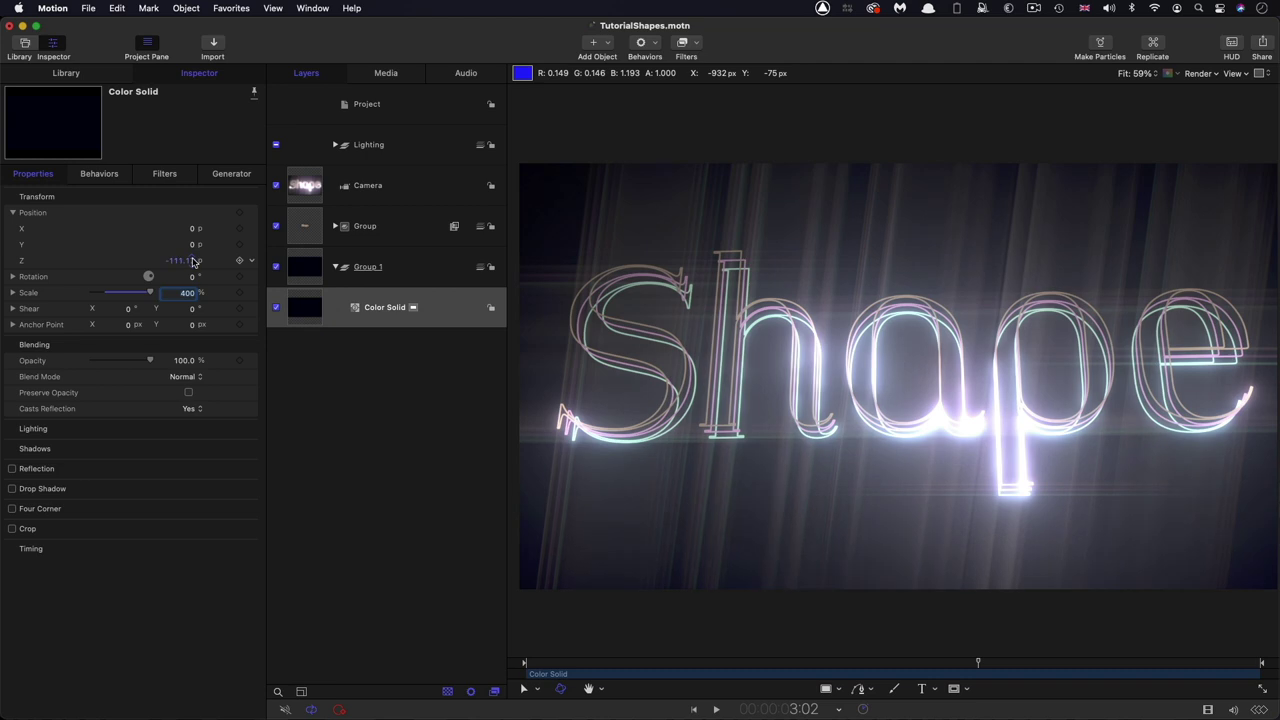
pyautogui.click(180, 261)
pyautogui.press('Return')
# Step: Delay Shape copy by 3 frames and Shape copy 1 by 7 frames, then play from the start
pyautogui.click(336, 266)
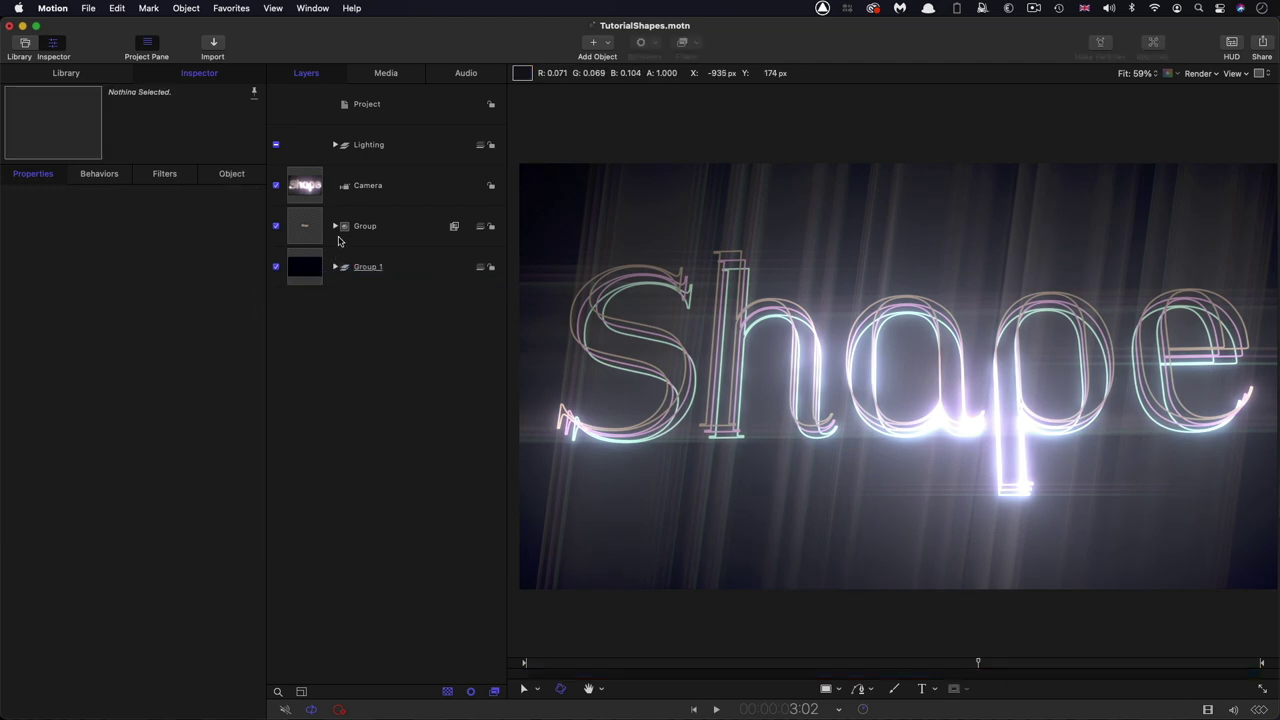
pyautogui.click(336, 226)
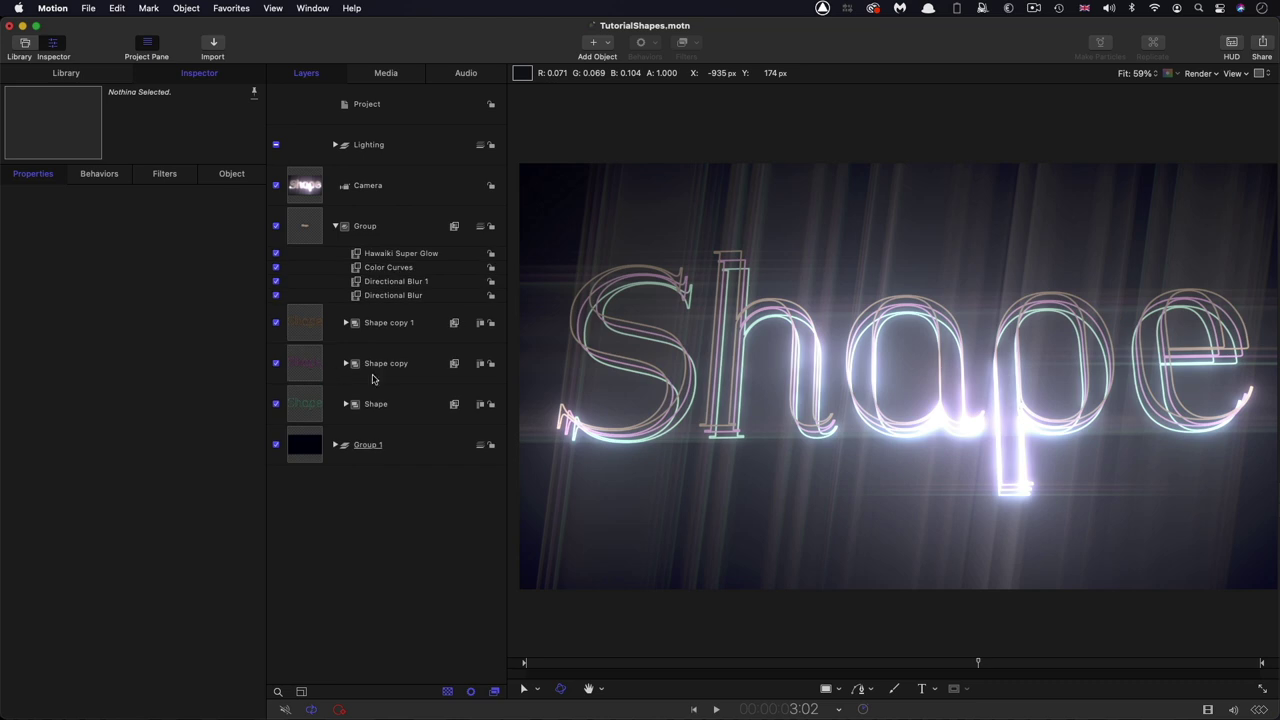
pyautogui.click(298, 364)
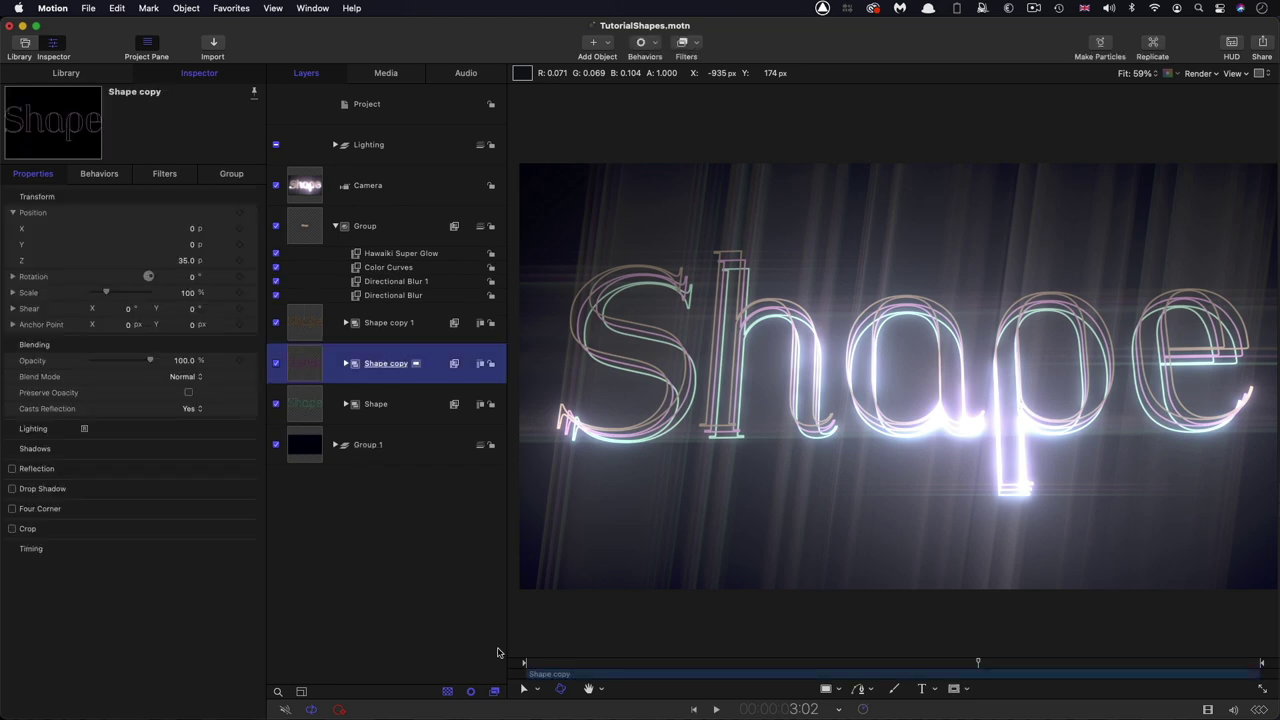
pyautogui.moveTo(551, 675); pyautogui.dragTo(617, 678)
pyautogui.press('Up')
pyautogui.press('Home')
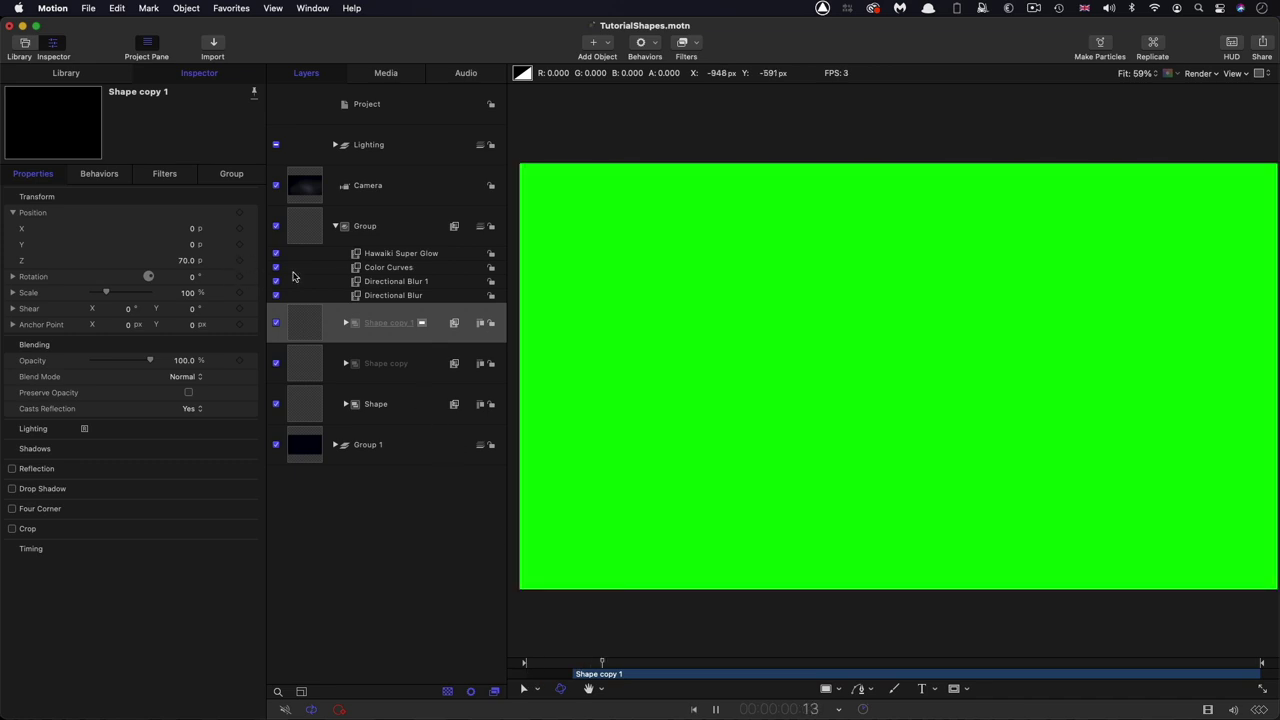
# Step: Enable Crop on Directional Blur 1 and preview the staggered glowing Shape animation
pyautogui.click(396, 281)
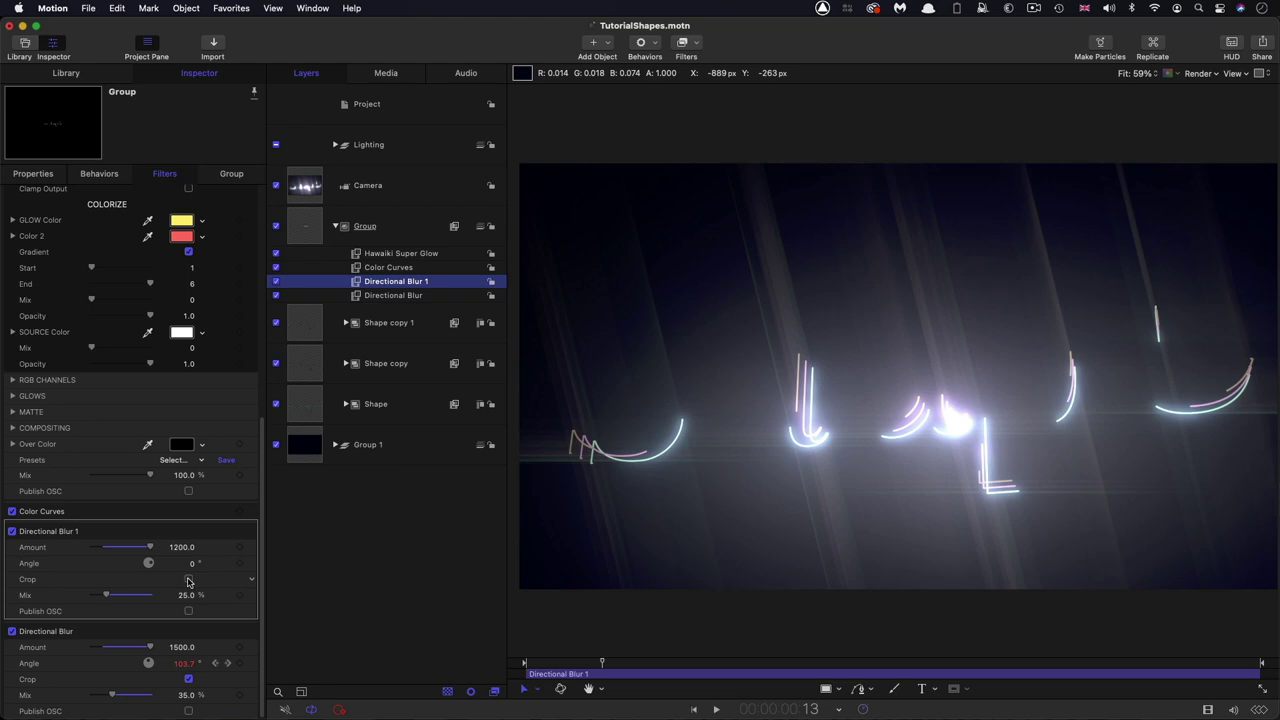
pyautogui.click(188, 579)
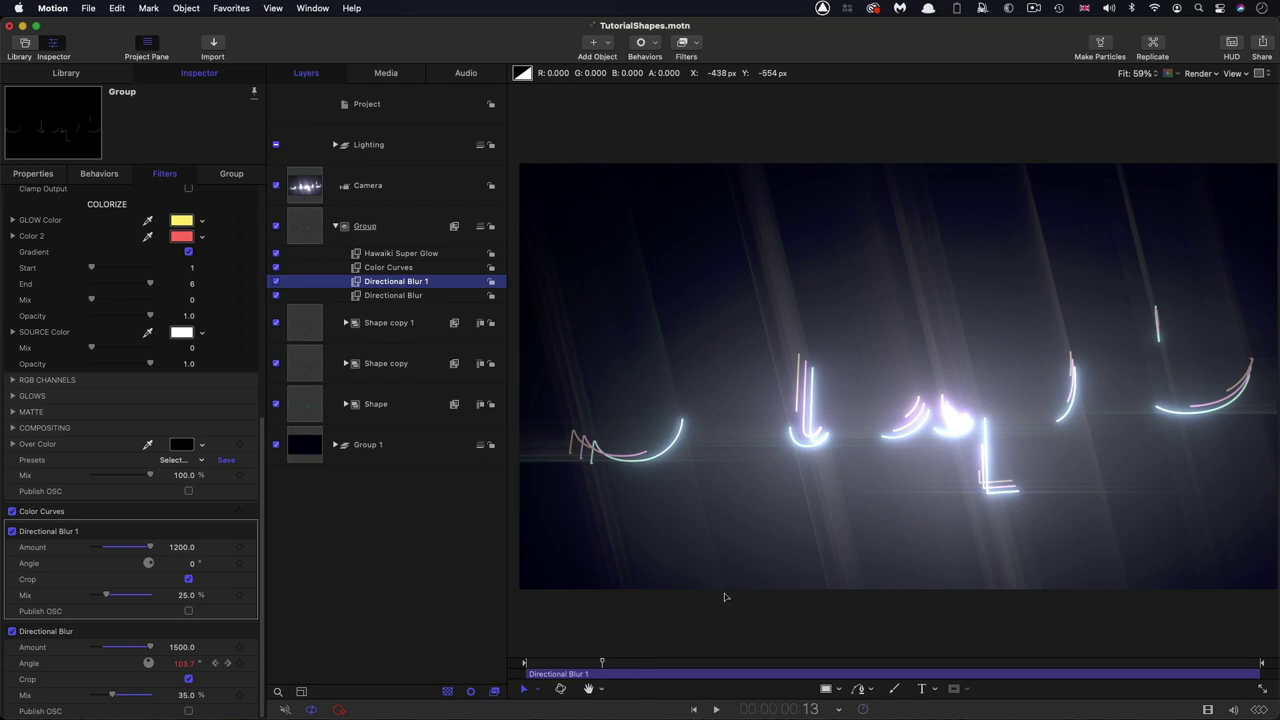
pyautogui.moveTo(608, 668); pyautogui.dragTo(891, 680)
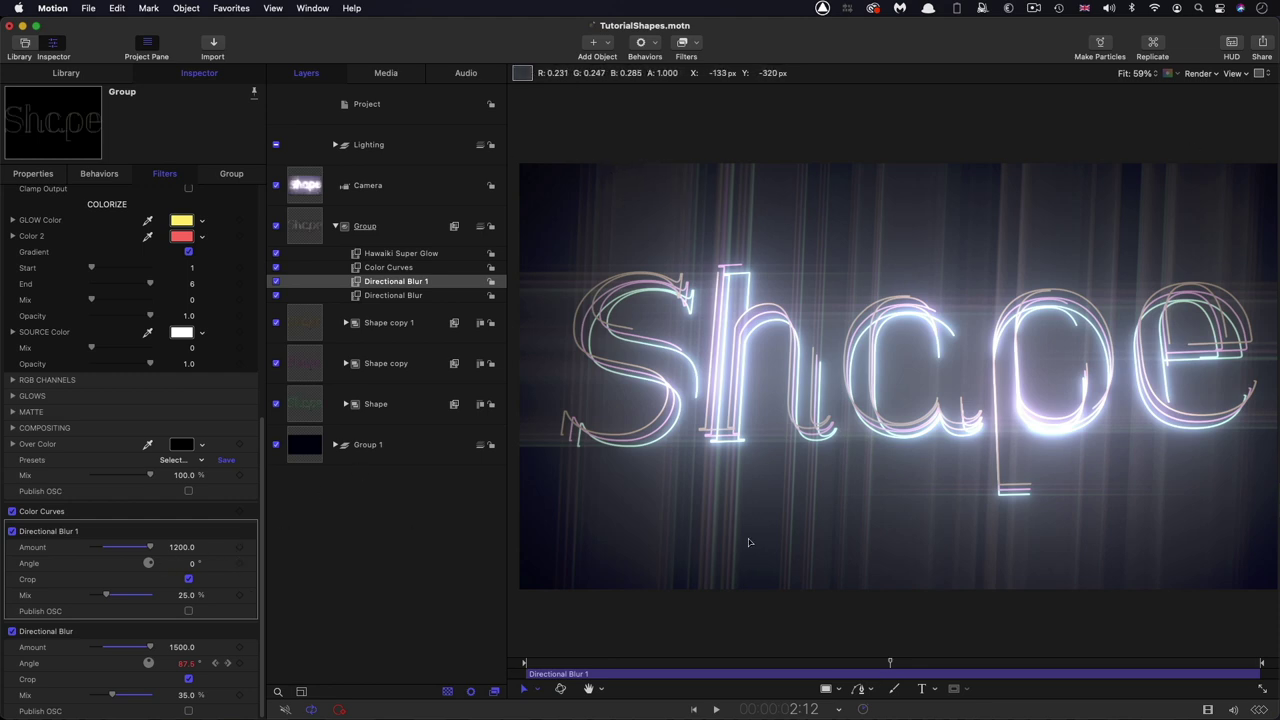
pyautogui.press('space')
pyautogui.moveTo(835, 668); pyautogui.dragTo(722, 678)
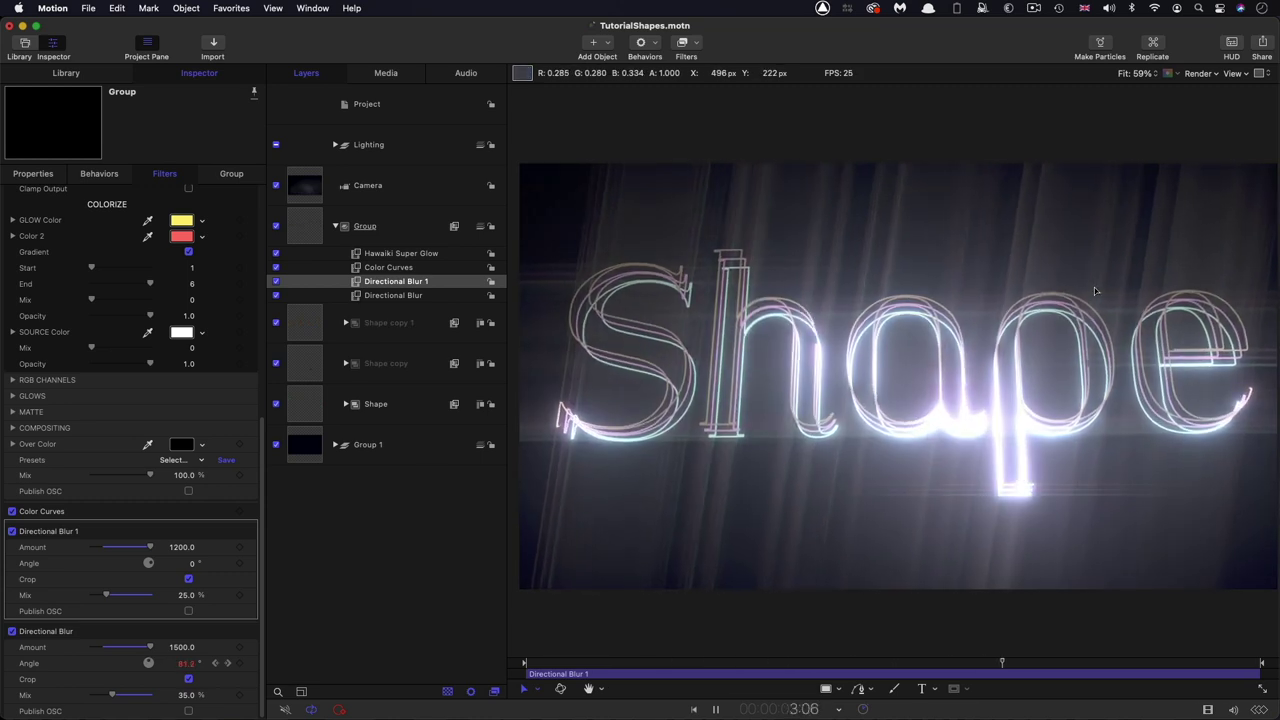
pyautogui.press('space')
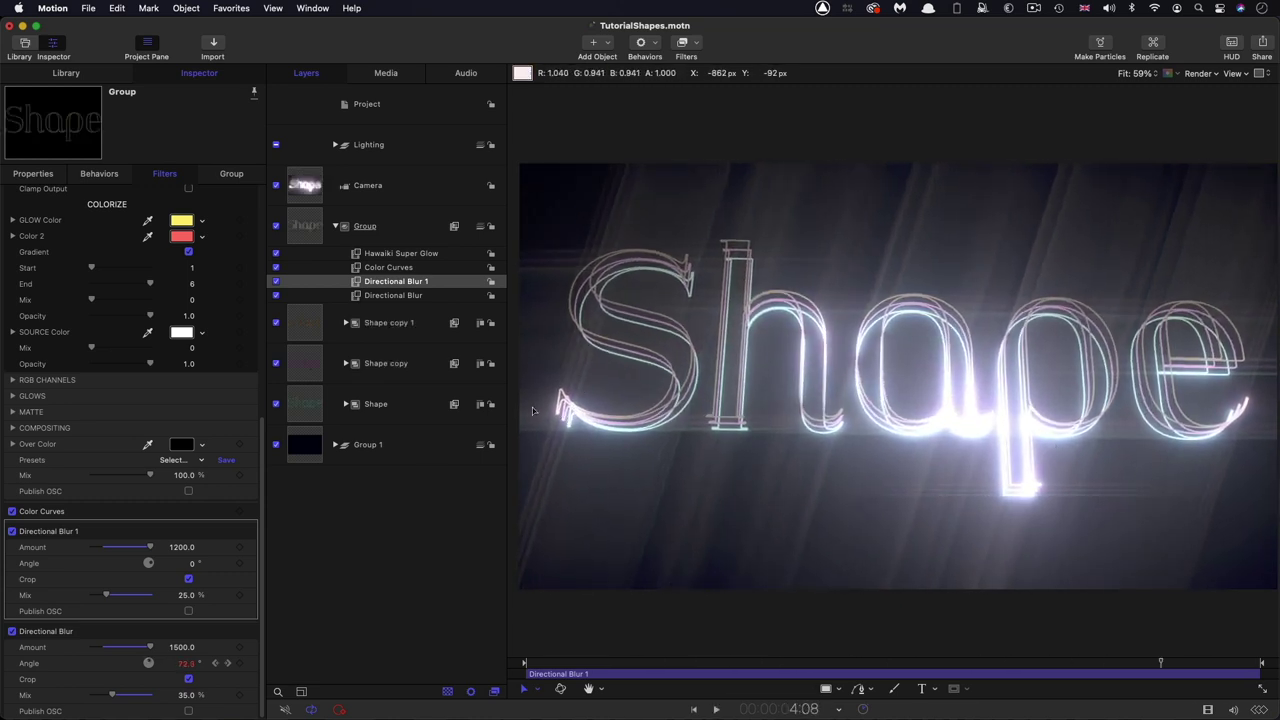
pyautogui.click(344, 323)
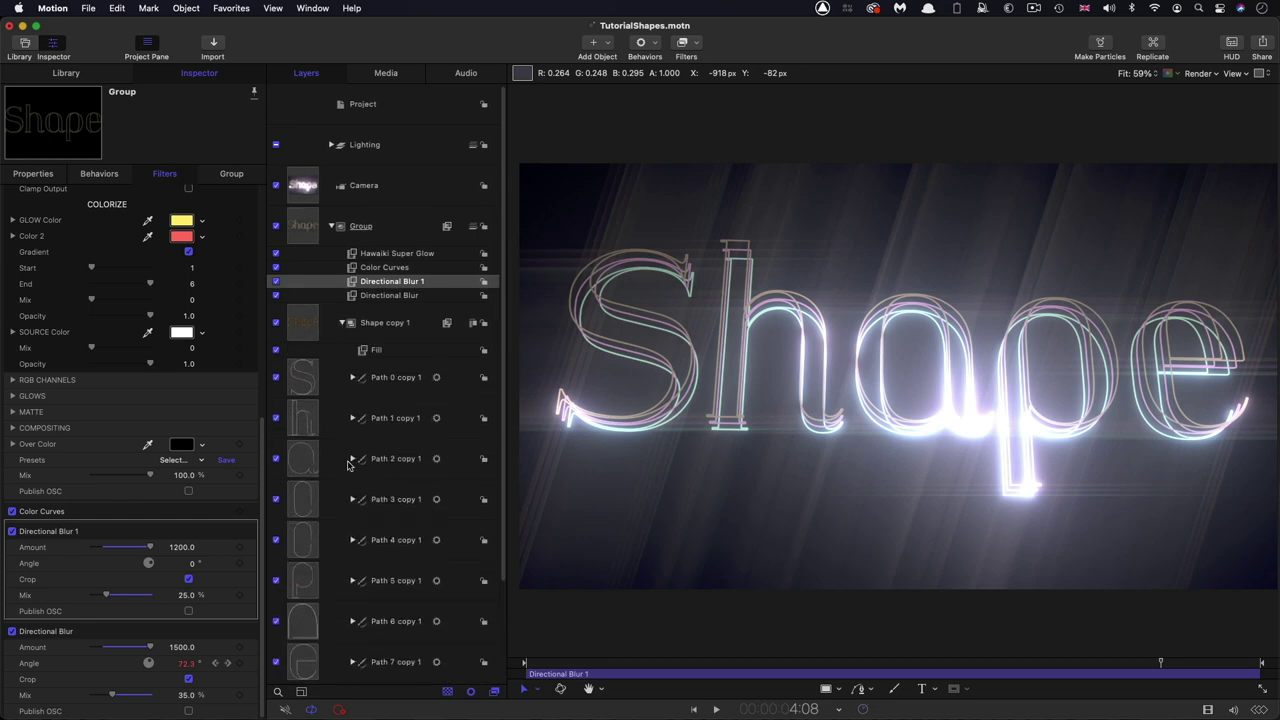
# Step: Inspect the timing of Path 0 copy 1 and Path 5 copy 1 in Shape copy 1, then play
pyautogui.click(309, 377)
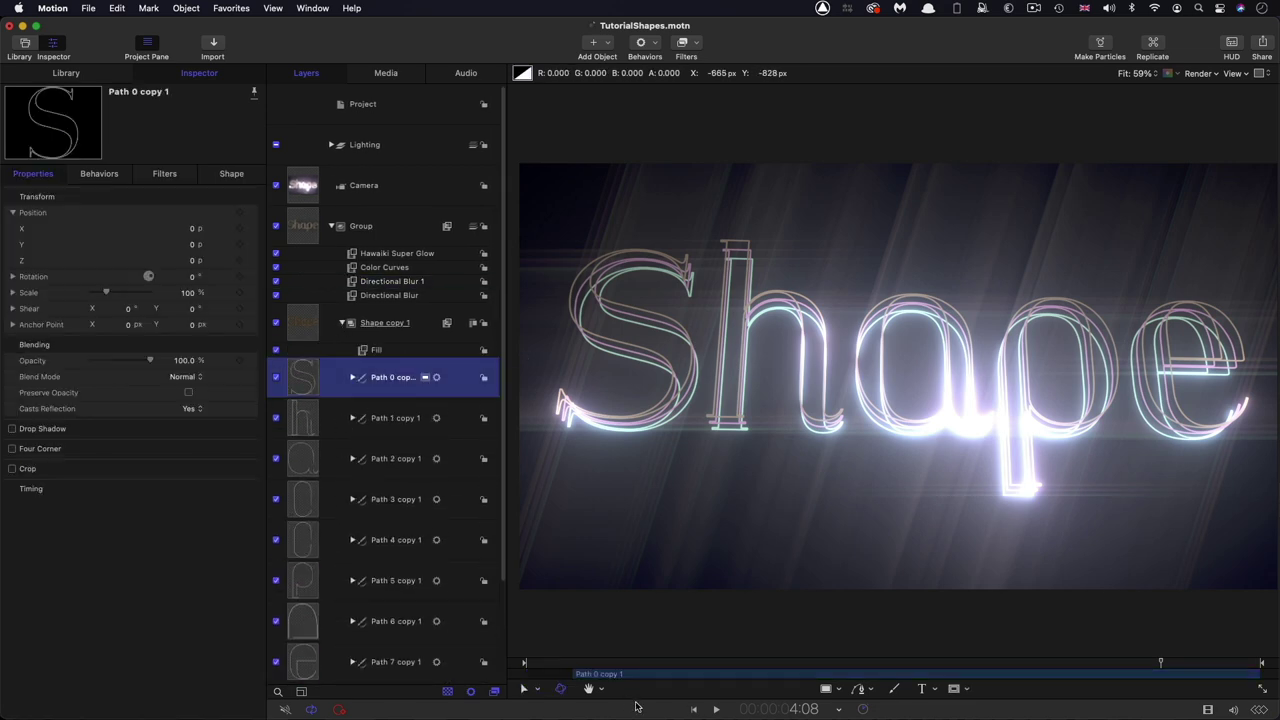
pyautogui.click(621, 677)
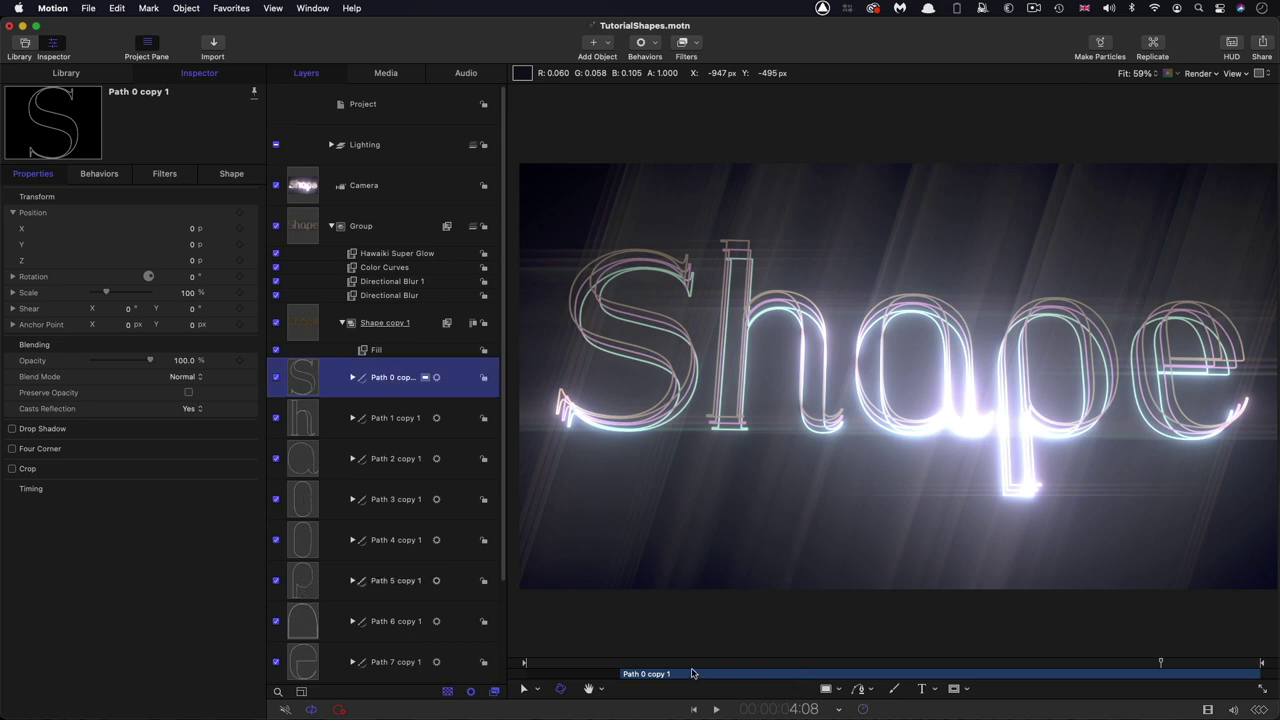
pyautogui.click(314, 590)
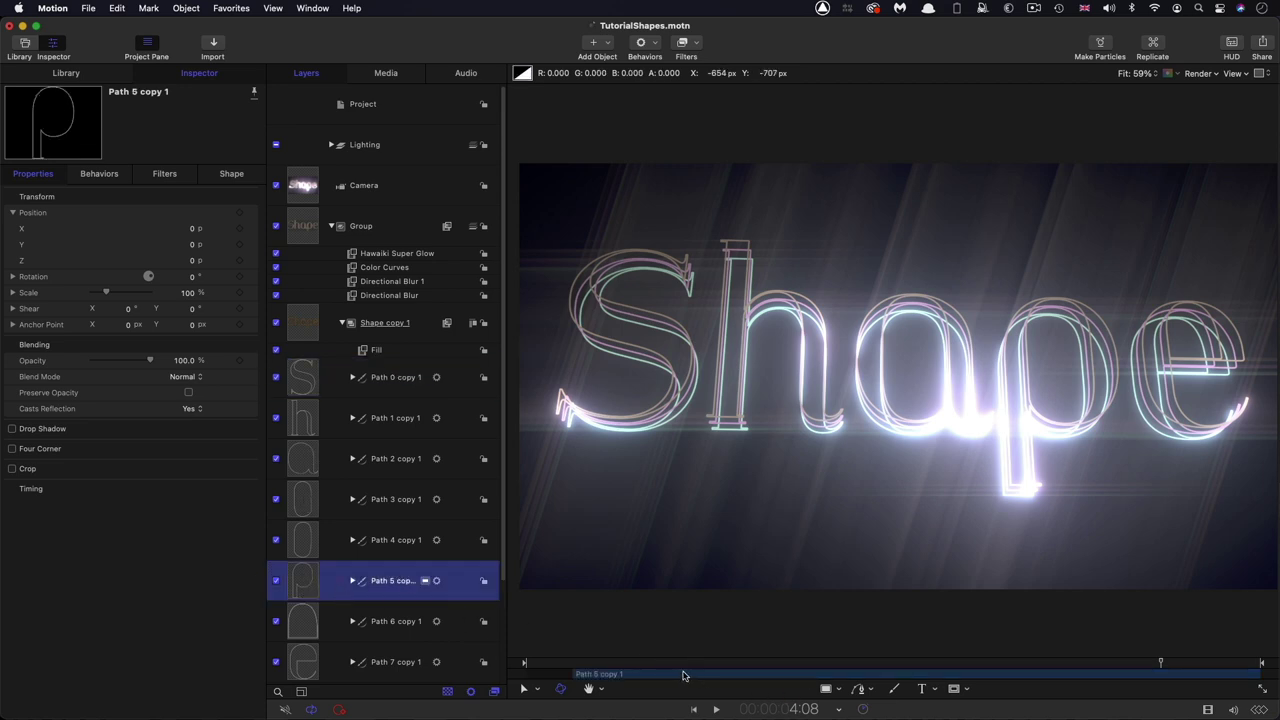
pyautogui.press('space')
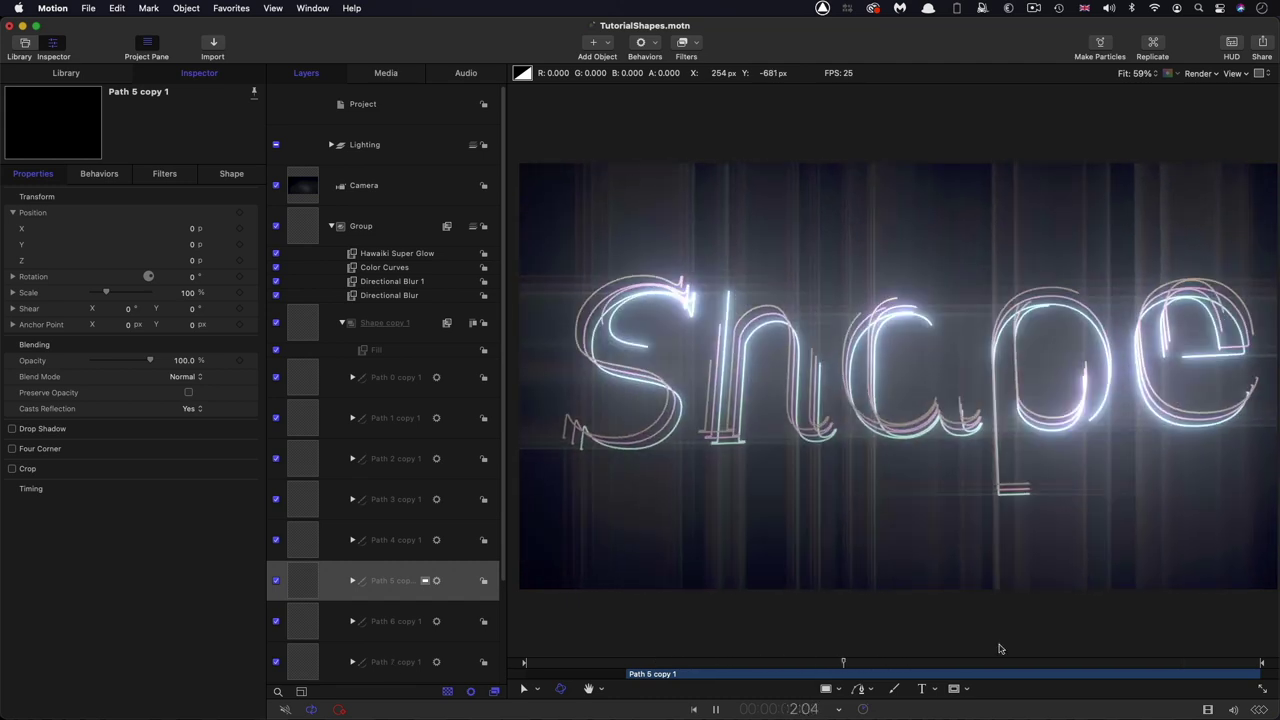
pyautogui.press('space')
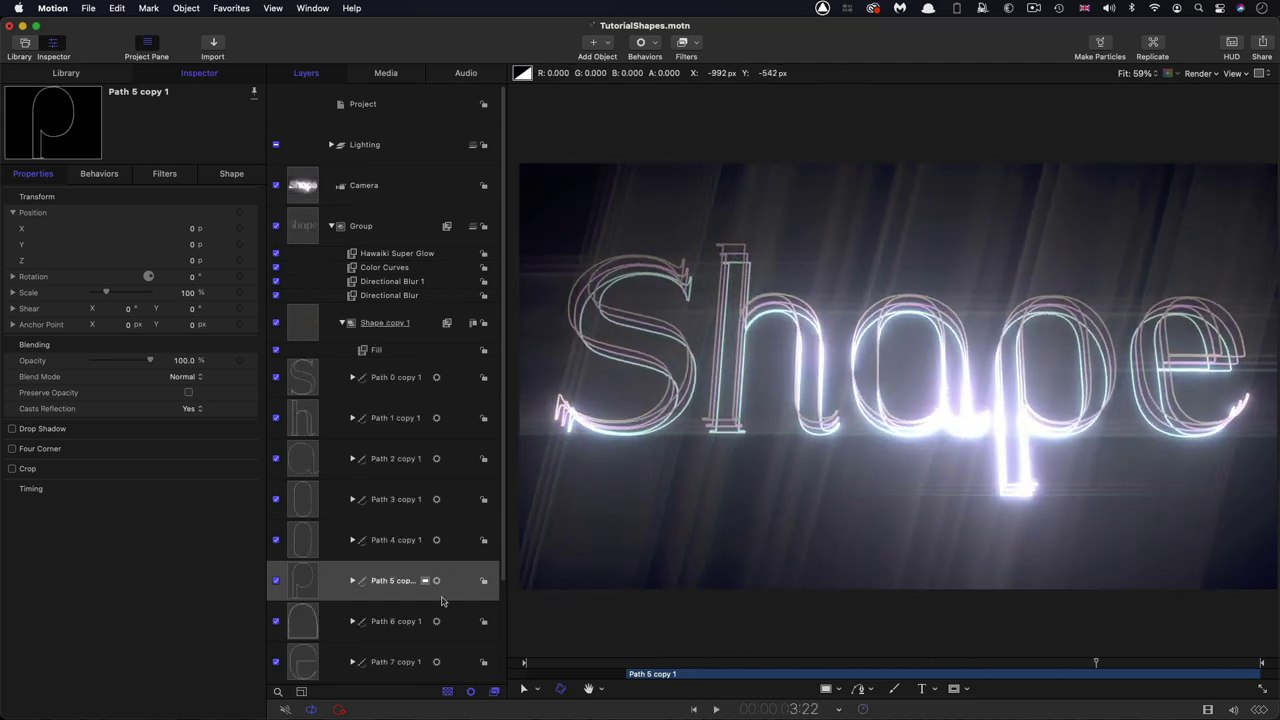
pyautogui.click(352, 581)
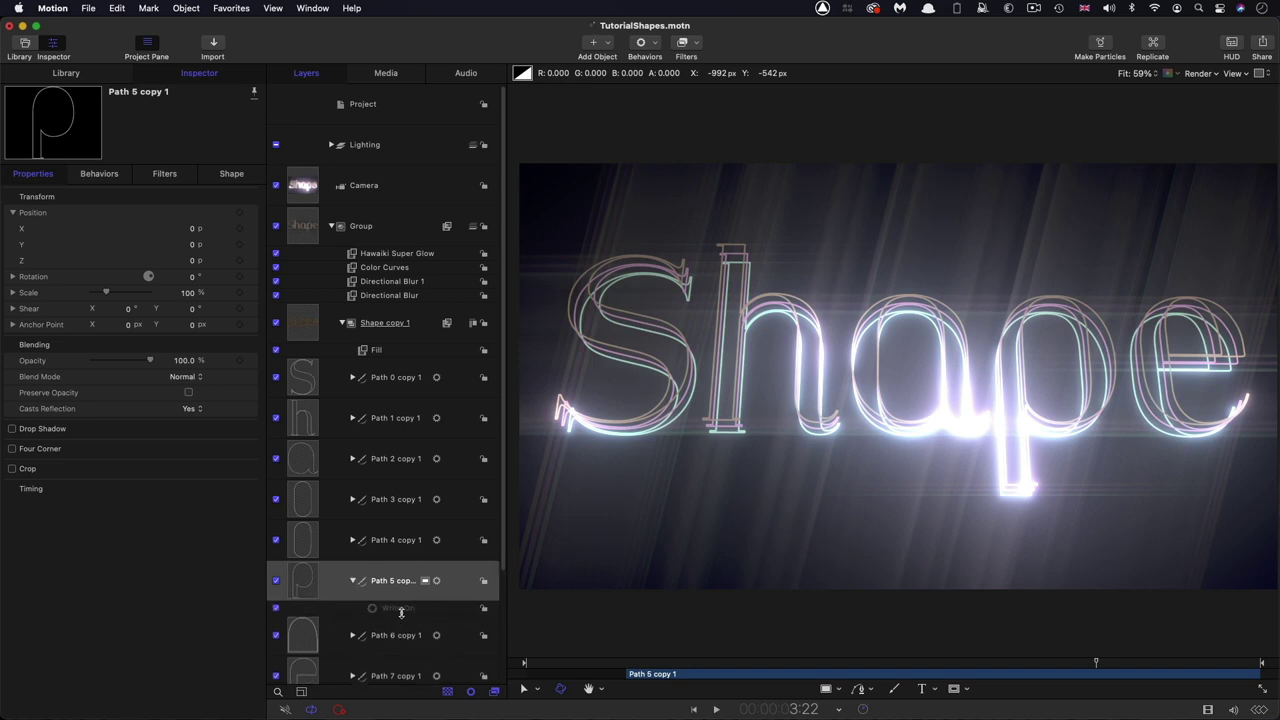
# Step: Set Path 5 copy 1's Write On Direction to Reverse and preview the stroke
pyautogui.click(401, 609)
pyautogui.click(192, 263)
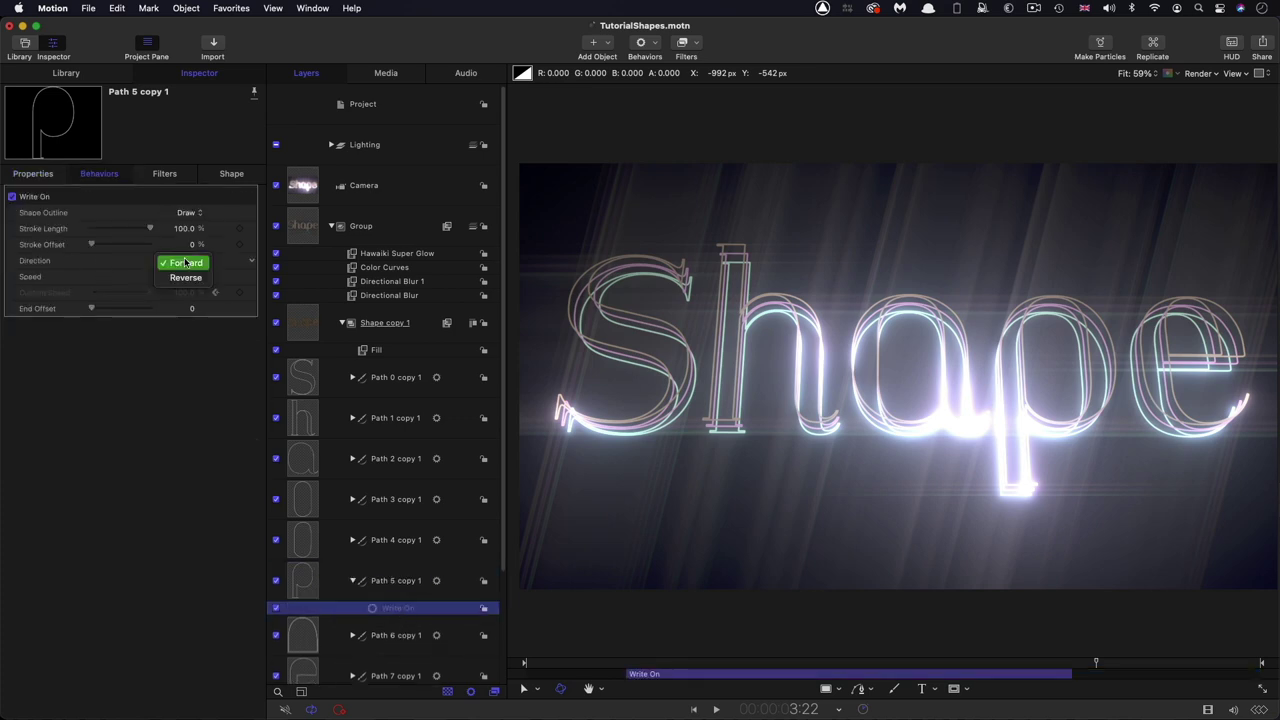
pyautogui.click(183, 279)
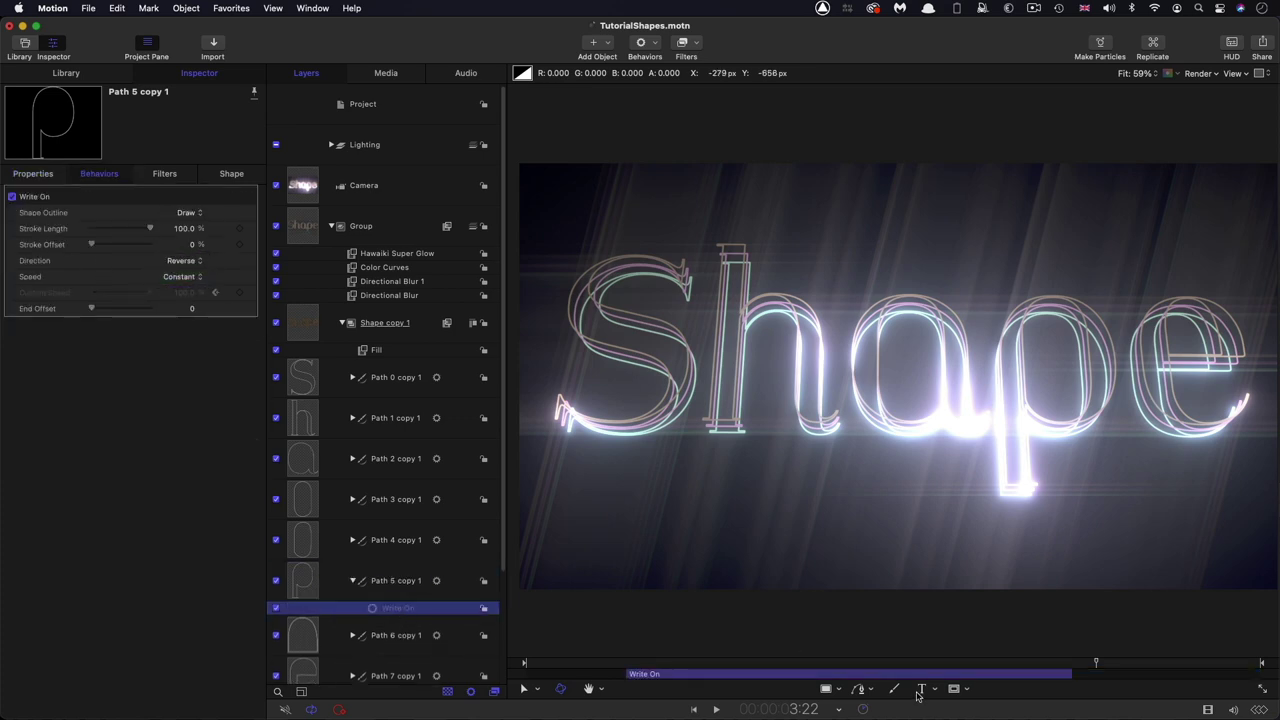
pyautogui.press('space')
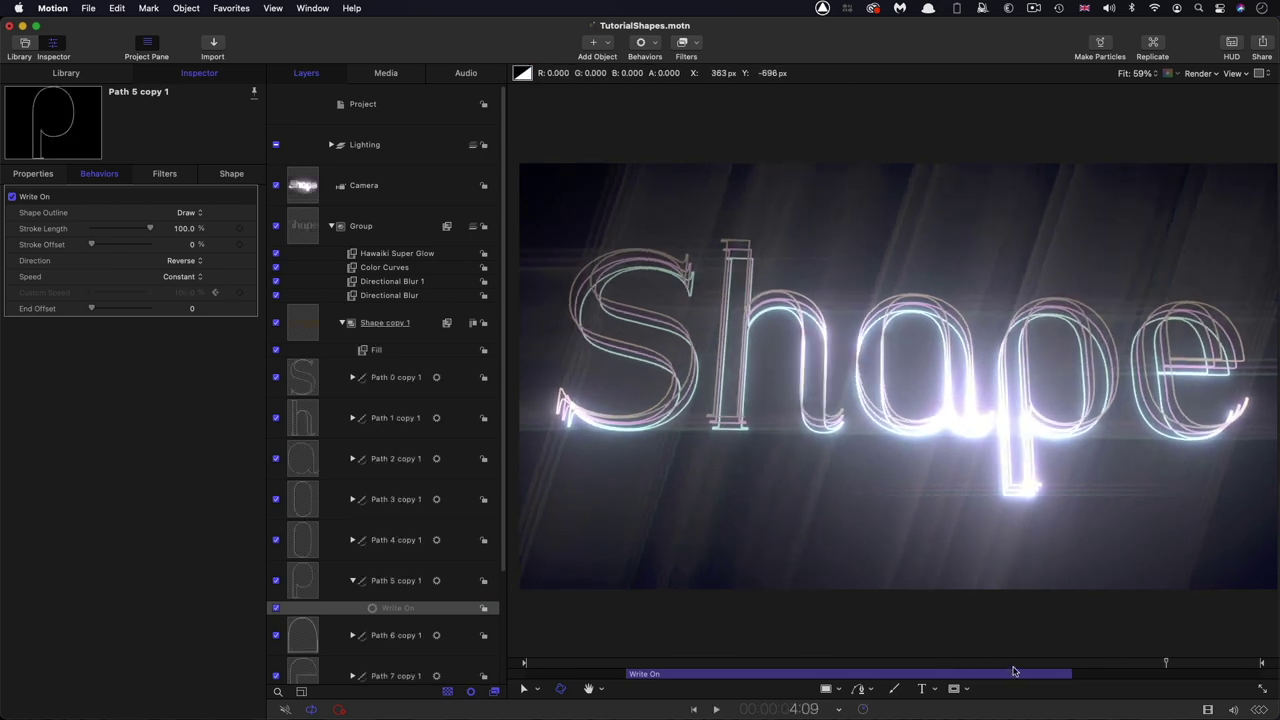
pyautogui.moveTo(1013, 671)
pyautogui.mouseDown()
pyautogui.moveTo(729, 664)
pyautogui.moveTo(677, 647)
pyautogui.moveTo(746, 664)
pyautogui.moveTo(1158, 682)
pyautogui.moveTo(745, 680)
pyautogui.moveTo(1123, 691)
pyautogui.mouseUp()
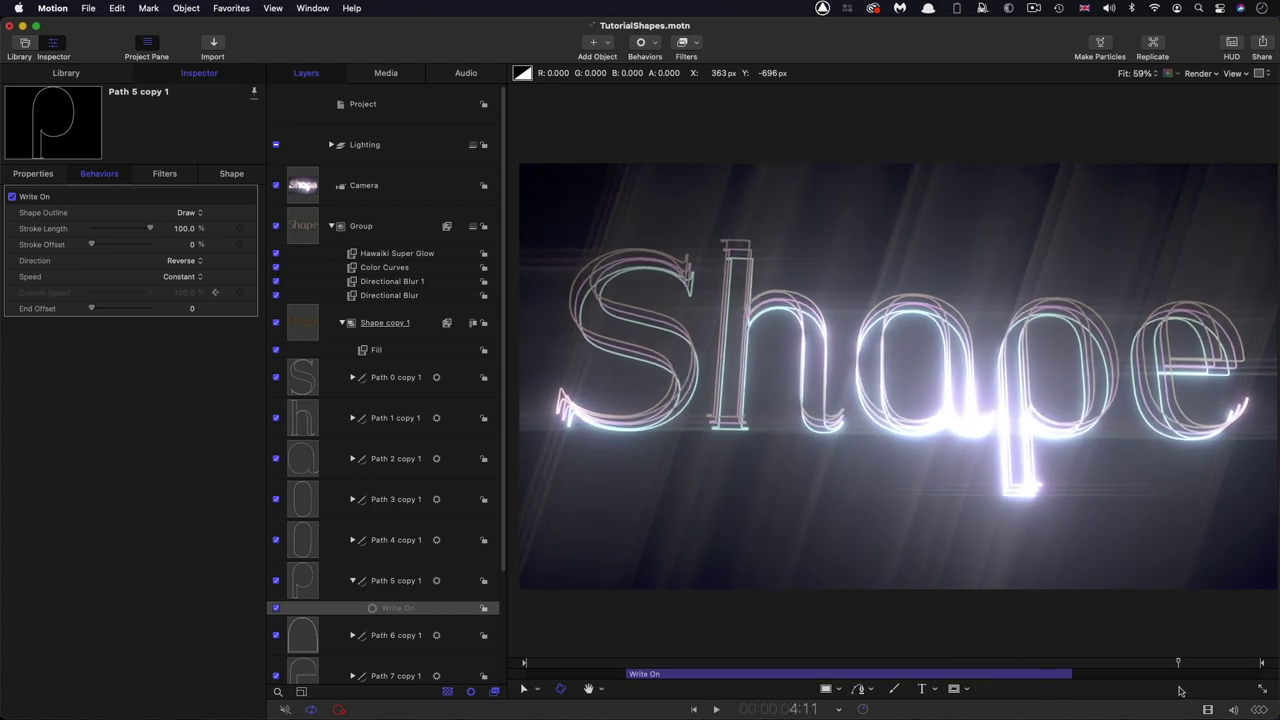